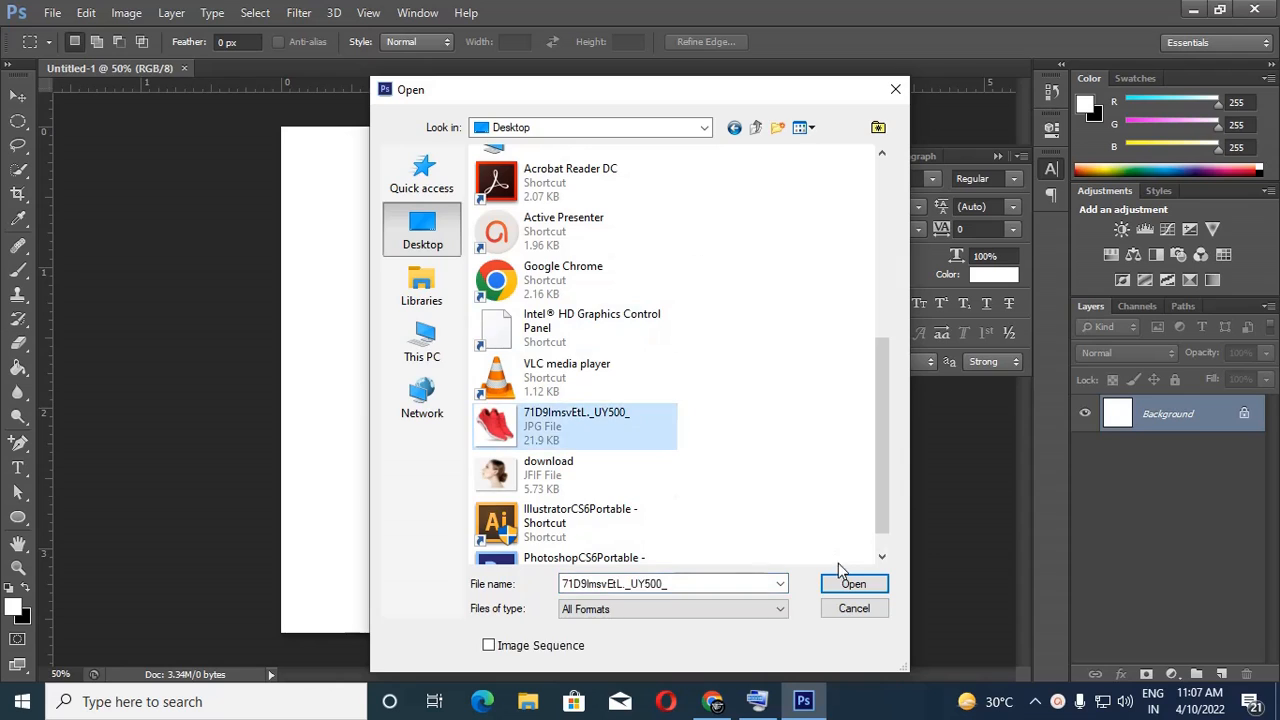
# Open the image 71D9ImsvEtL._UY500_ from the Desktop and convert its locked Background into the regular layer Layer 0
pyautogui.click(853, 583)
pyautogui.doubleClick(1200, 411)
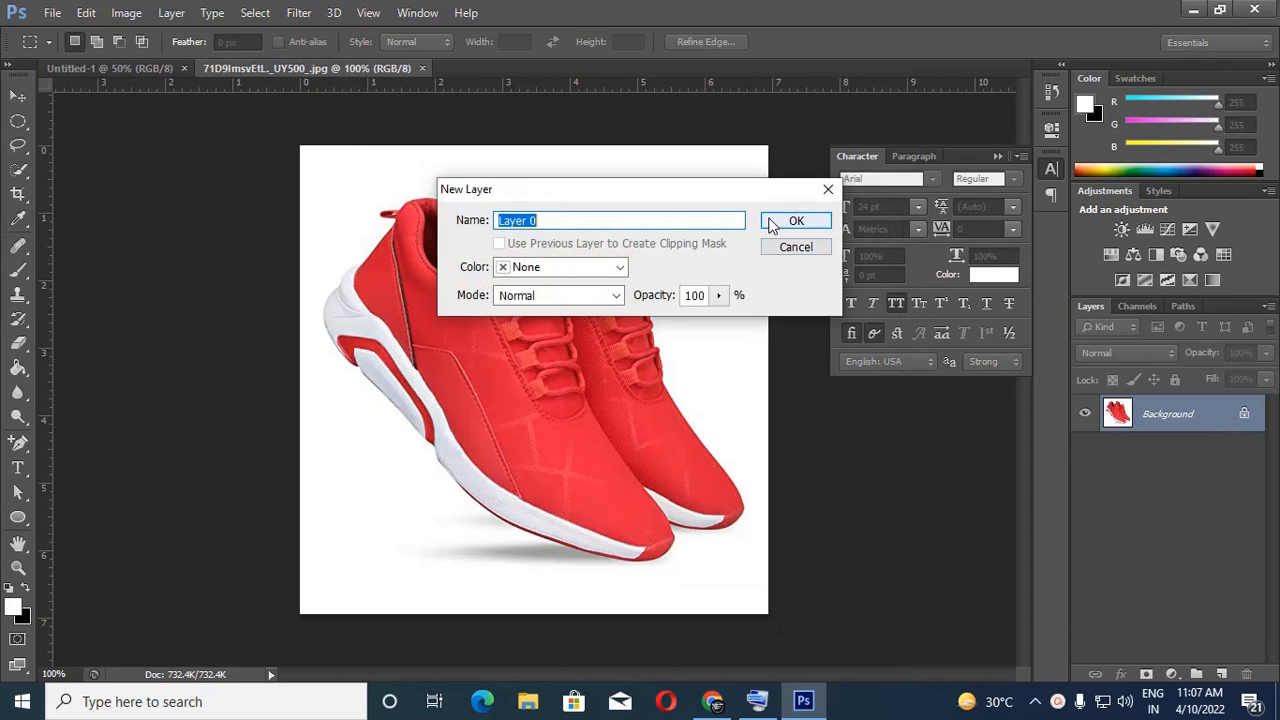
pyautogui.click(805, 218)
pyautogui.rightClick(25, 375)
pyautogui.click(94, 373)
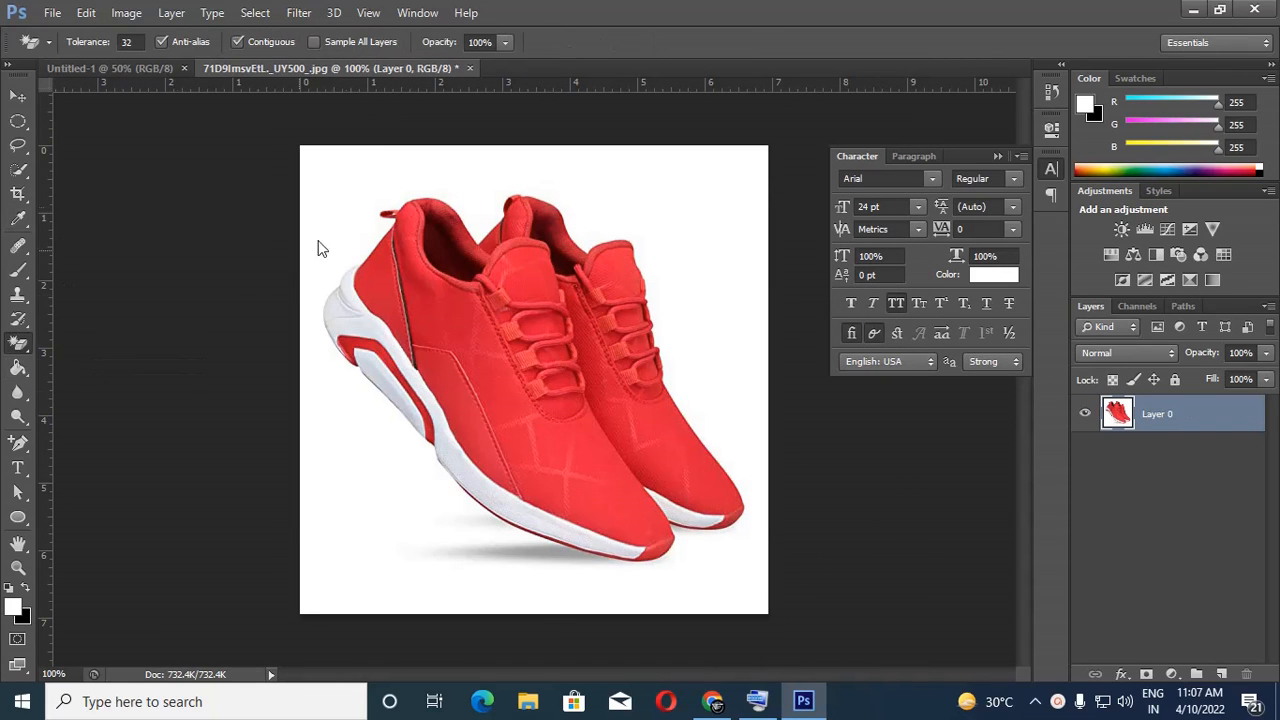
pyautogui.click(352, 200)
pyautogui.click(86, 12)
pyautogui.click(160, 16)
# Select both red shoes with the Quick Selection tool and undo the last selection stroke
pyautogui.click(18, 170)
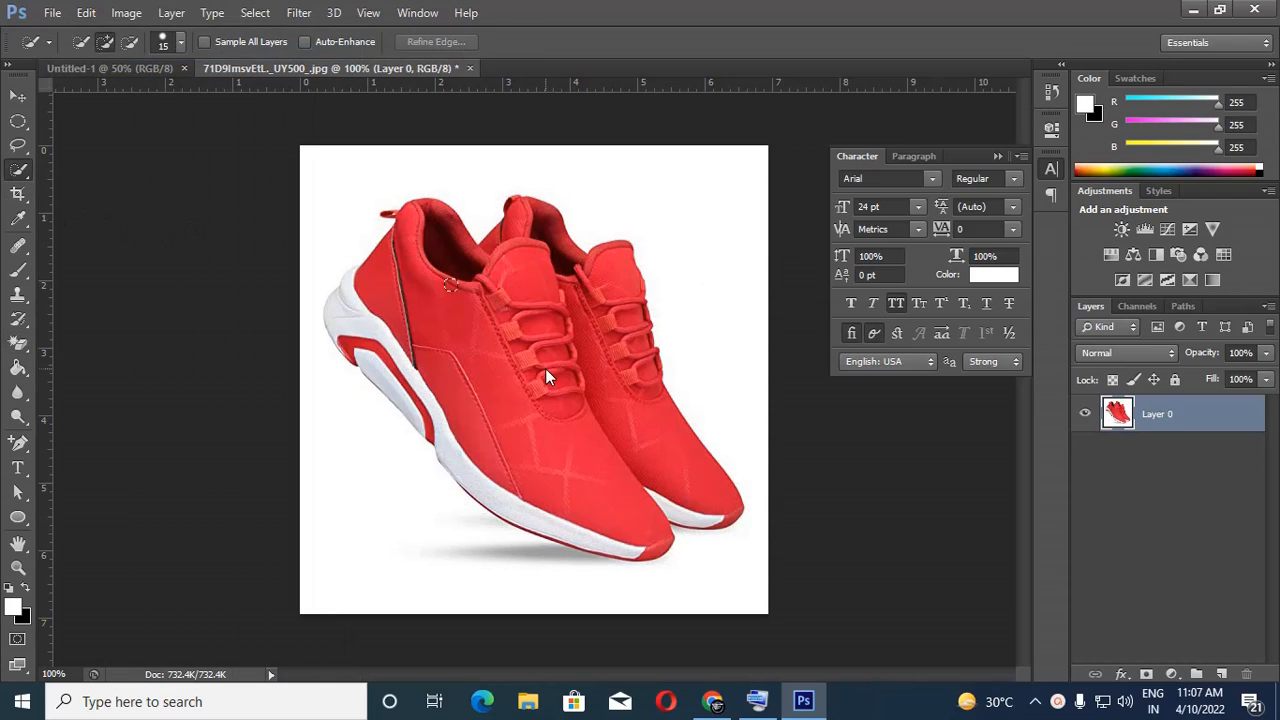
pyautogui.moveTo(545, 378)
pyautogui.mouseDown()
pyautogui.moveTo(625, 474)
pyautogui.moveTo(633, 509)
pyautogui.moveTo(648, 414)
pyautogui.moveTo(610, 268)
pyautogui.moveTo(538, 263)
pyautogui.moveTo(535, 242)
pyautogui.moveTo(522, 272)
pyautogui.moveTo(430, 356)
pyautogui.moveTo(372, 316)
pyautogui.moveTo(366, 341)
pyautogui.moveTo(512, 498)
pyautogui.mouseUp()
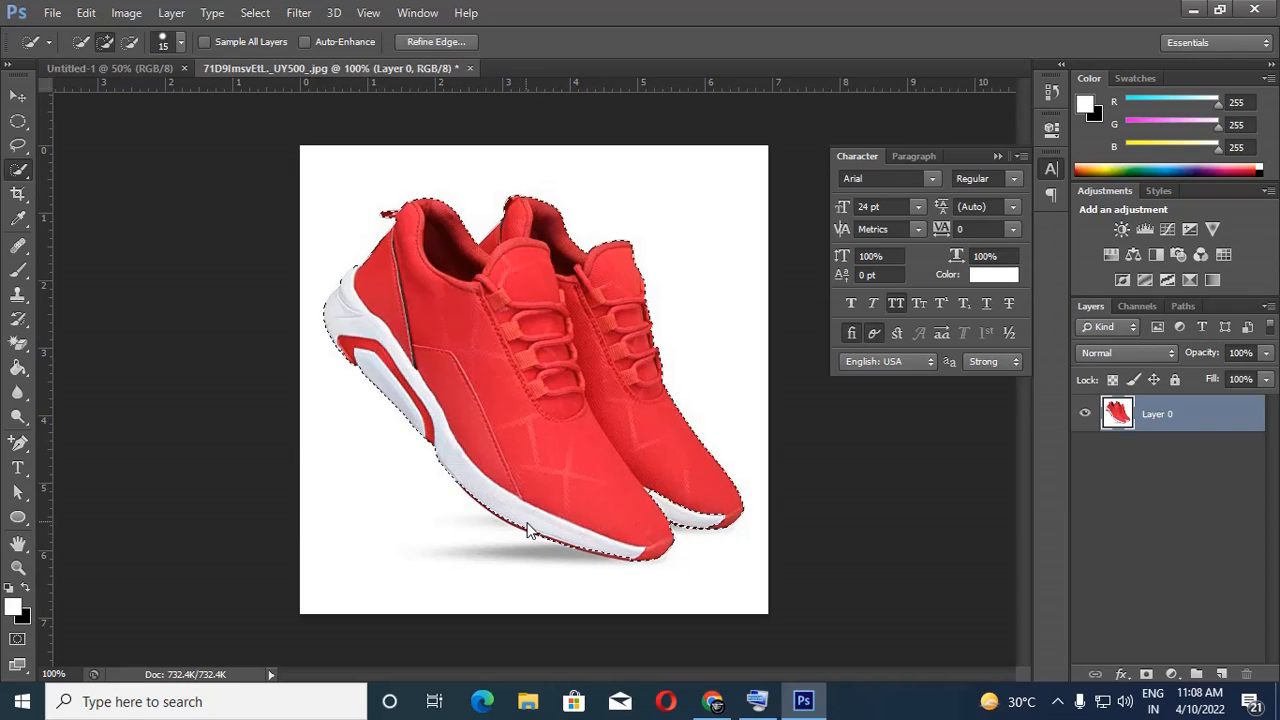
pyautogui.click(86, 13)
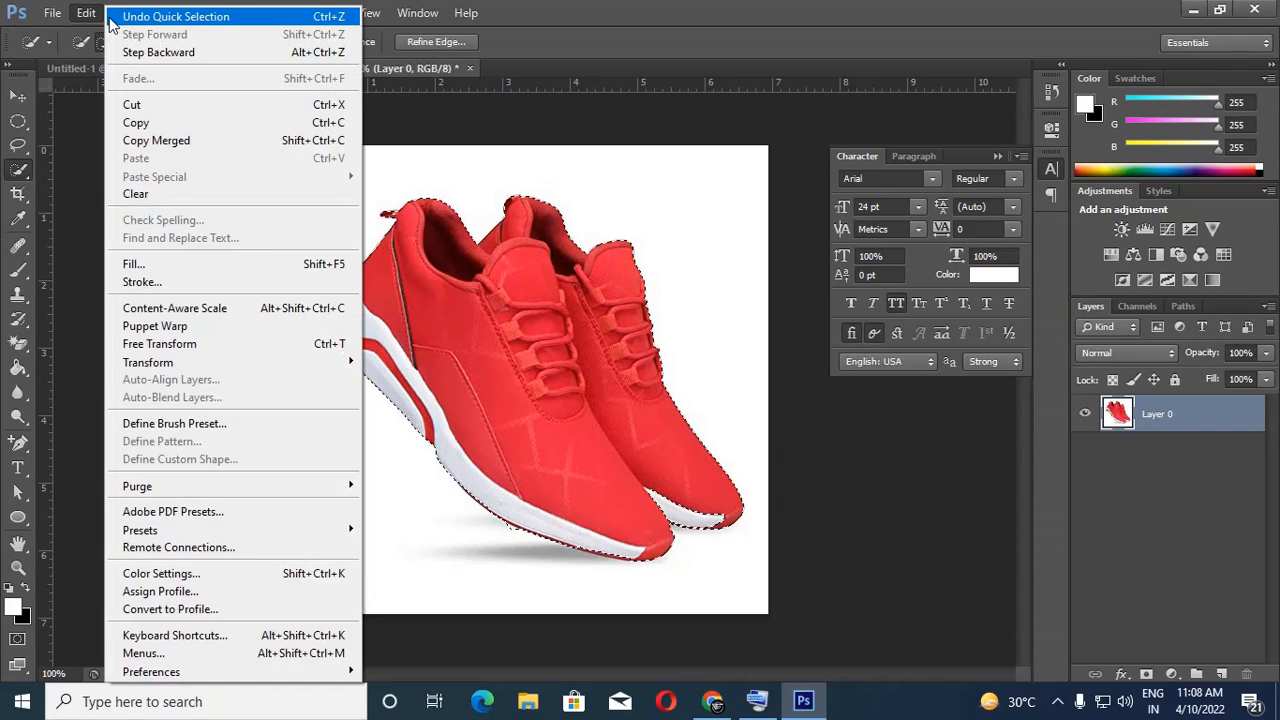
pyautogui.click(112, 18)
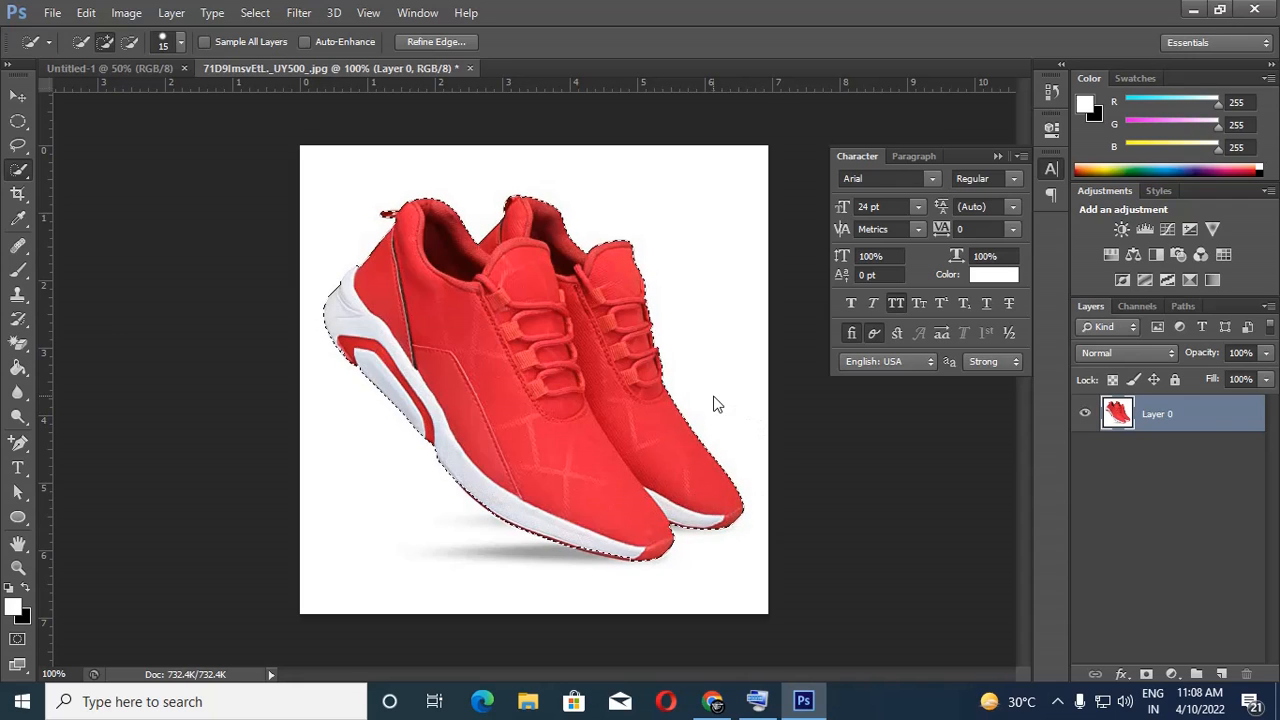
# Move the selected shoes into the Untitled-1 document and scale them to about 143%, positioned near the canvas centre
pyautogui.press('v')
pyautogui.moveTo(435, 302)
pyautogui.mouseDown()
pyautogui.moveTo(390, 282)
pyautogui.moveTo(127, 69)
pyautogui.moveTo(517, 363)
pyautogui.moveTo(565, 419)
pyautogui.mouseUp()
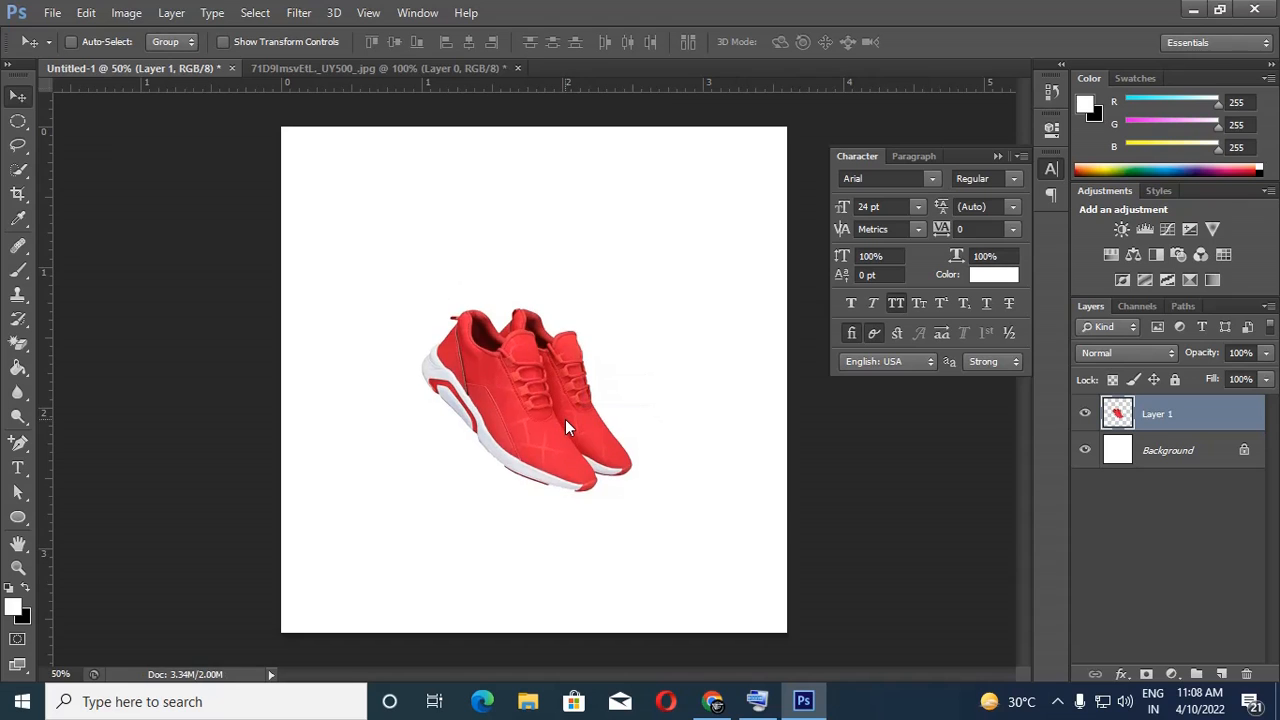
pyautogui.hotkey('ctrl', 't')
pyautogui.moveTo(626, 311); pyautogui.dragTo(676, 269)
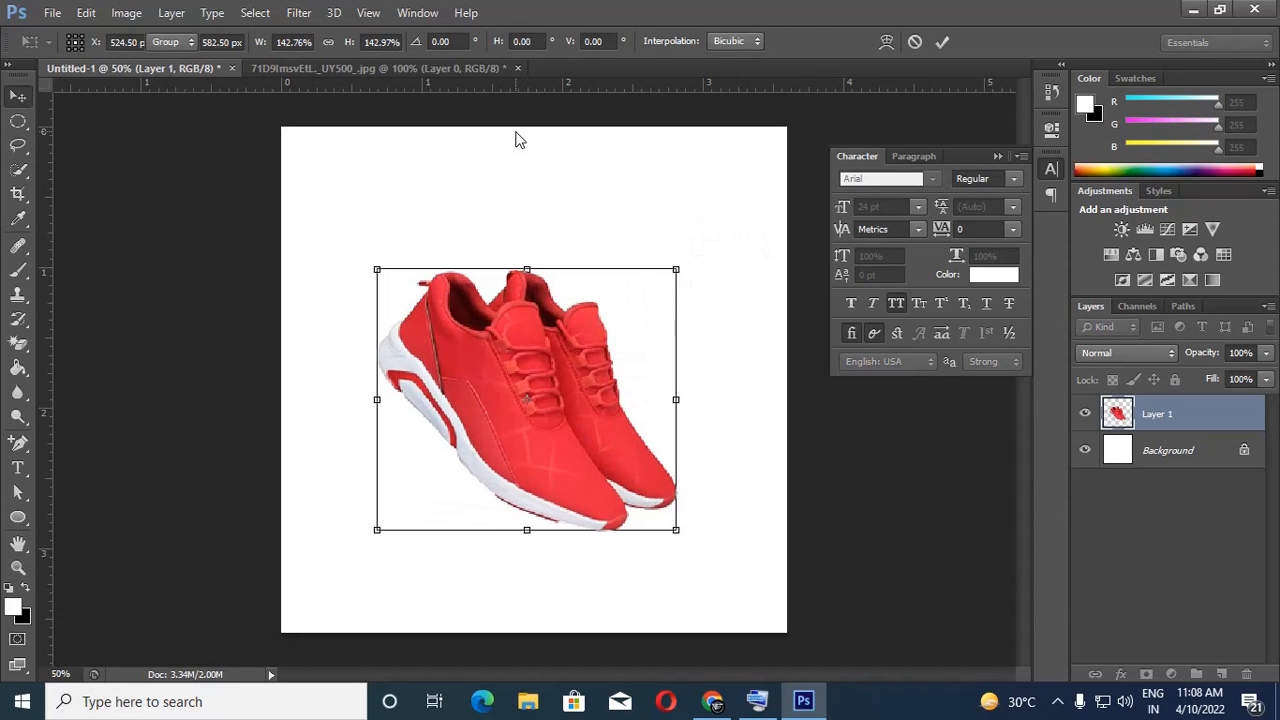
pyautogui.press('Return')
pyautogui.moveTo(520, 340); pyautogui.dragTo(524, 329)
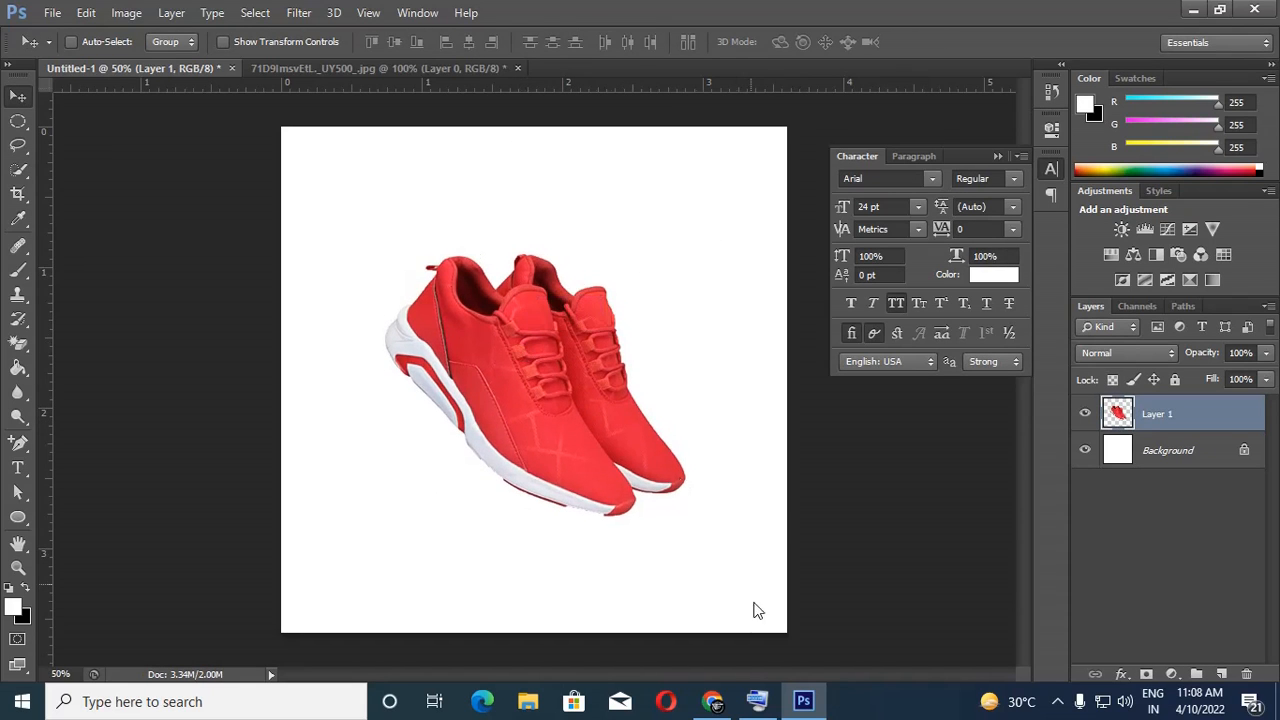
# Switch to Chrome and examine the image results for "products social media post design" for layout ideas, then return to Photoshop
pyautogui.click(713, 701)
pyautogui.scroll(5, 466, 214)
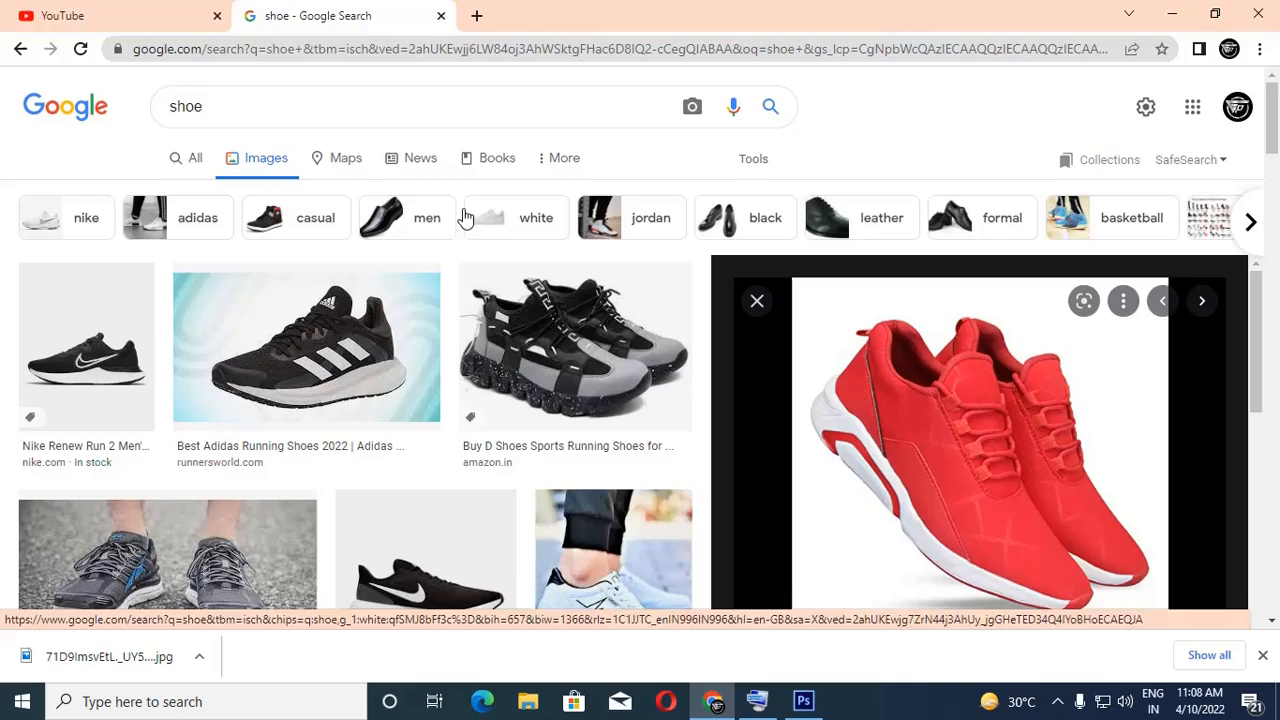
pyautogui.click(20, 49)
pyautogui.click(20, 49)
pyautogui.click(20, 49)
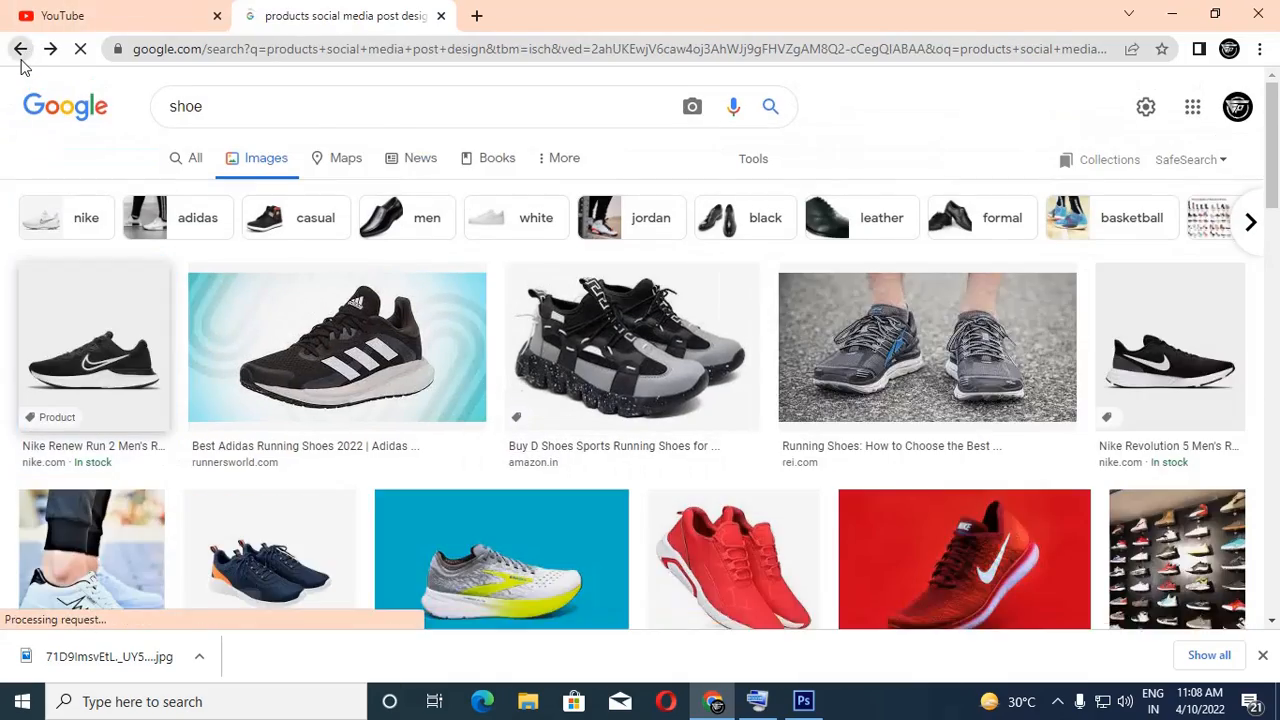
pyautogui.scroll(-3, 810, 417)
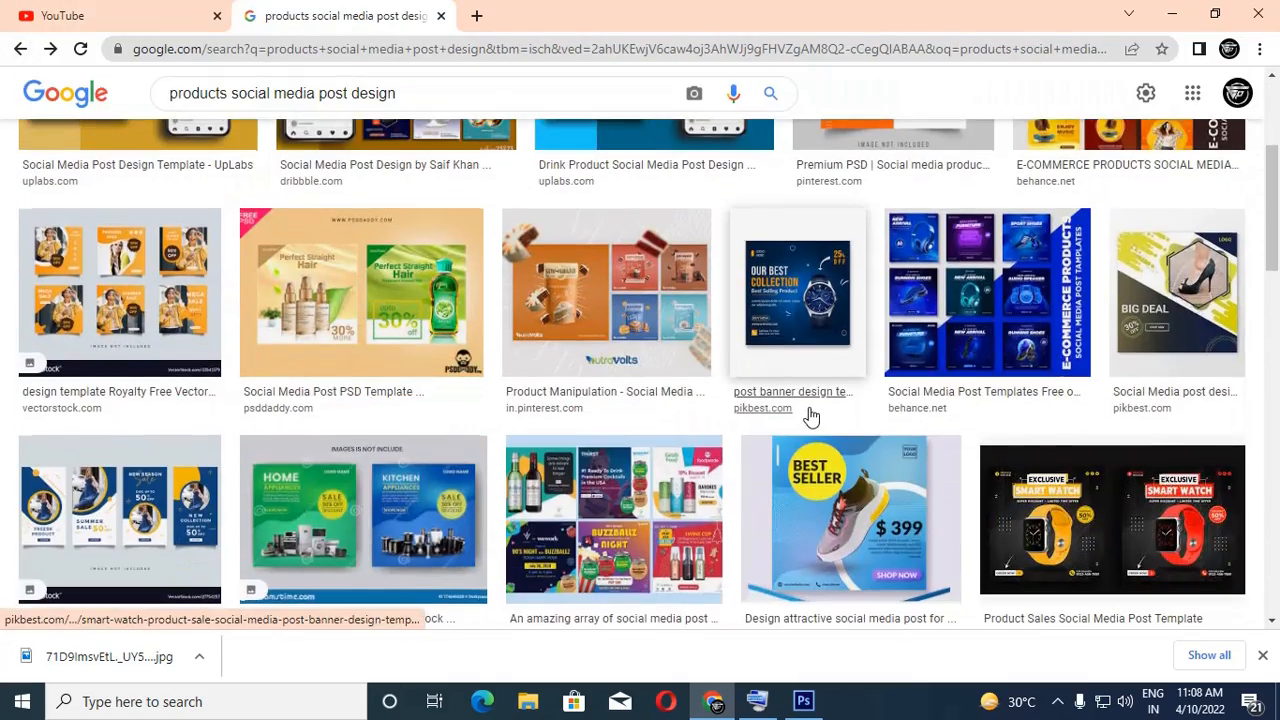
pyautogui.scroll(-15, 800, 380)
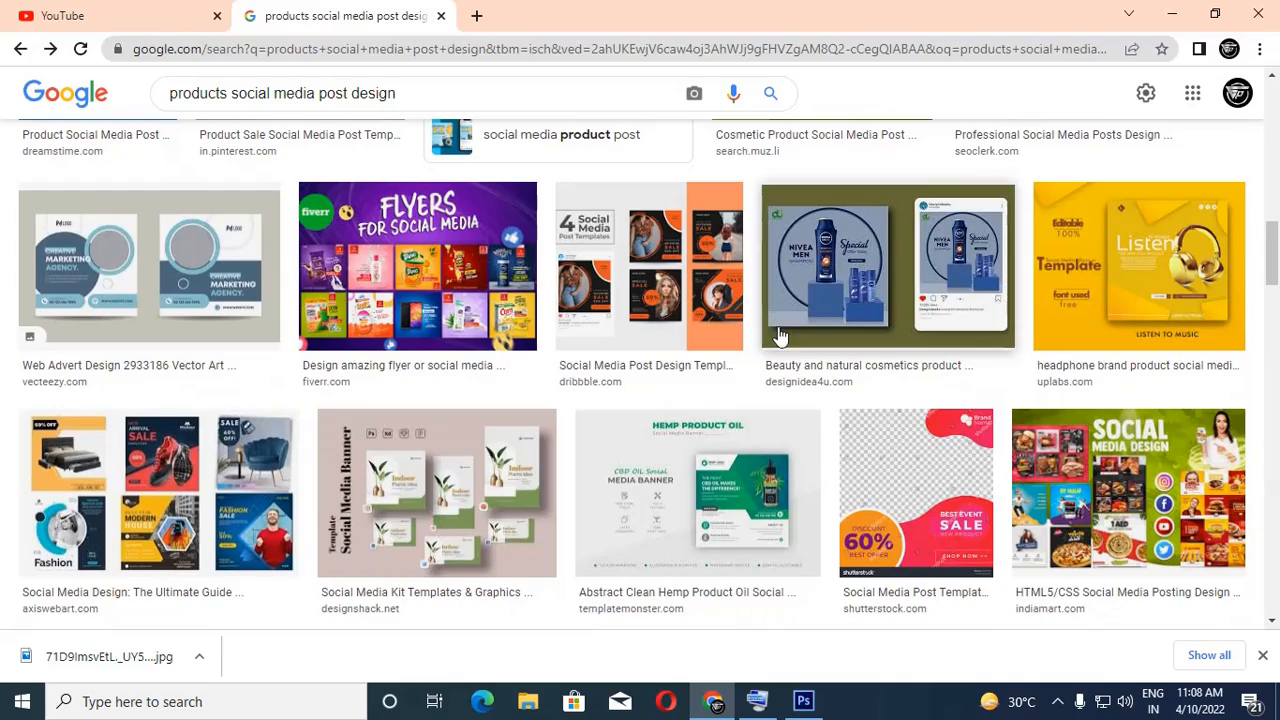
pyautogui.scroll(-8, 780, 337)
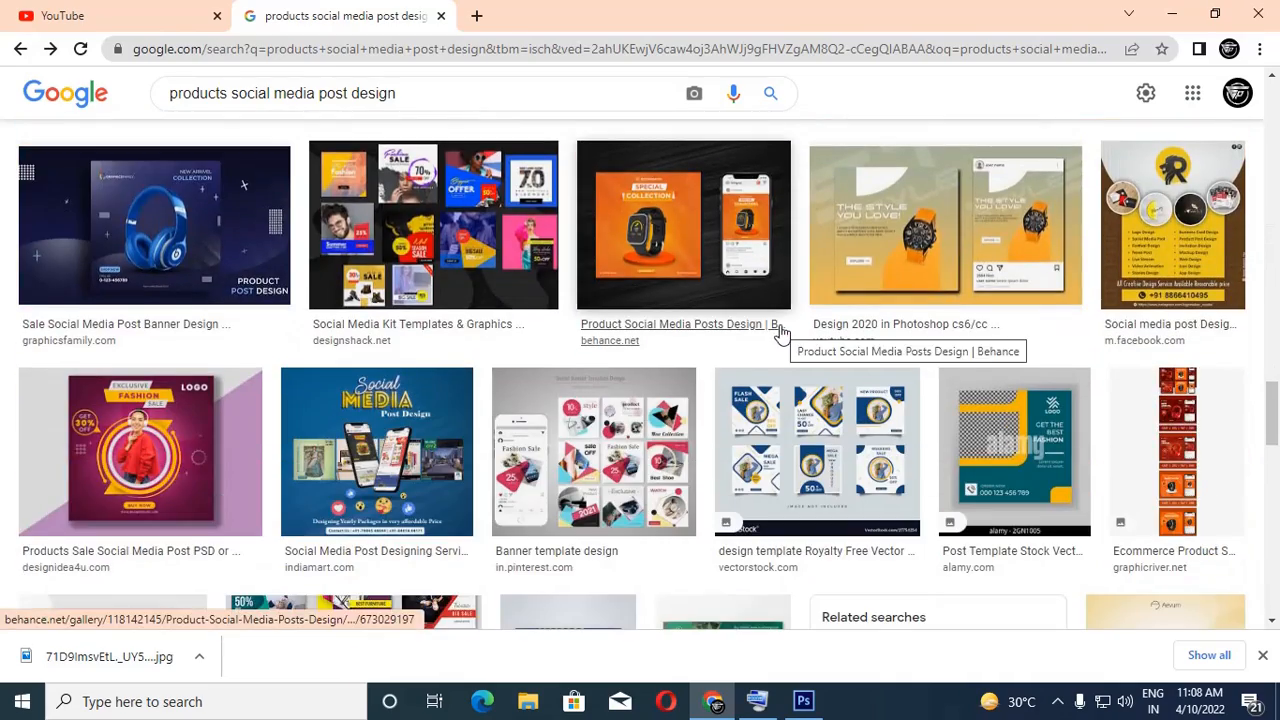
pyautogui.scroll(-5, 780, 333)
pyautogui.click(1172, 14)
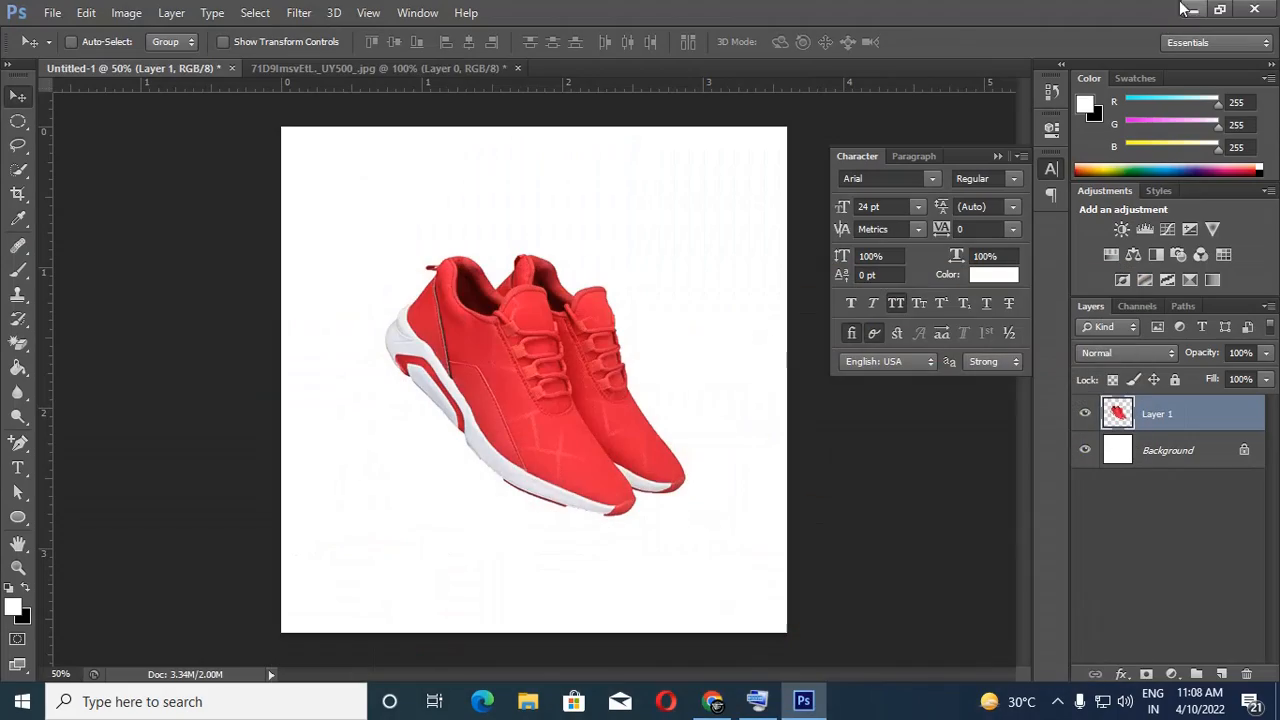
# Add a new layer above the Background and fill it with a dark navy radial gradient from the top edge downward
pyautogui.click(1168, 450)
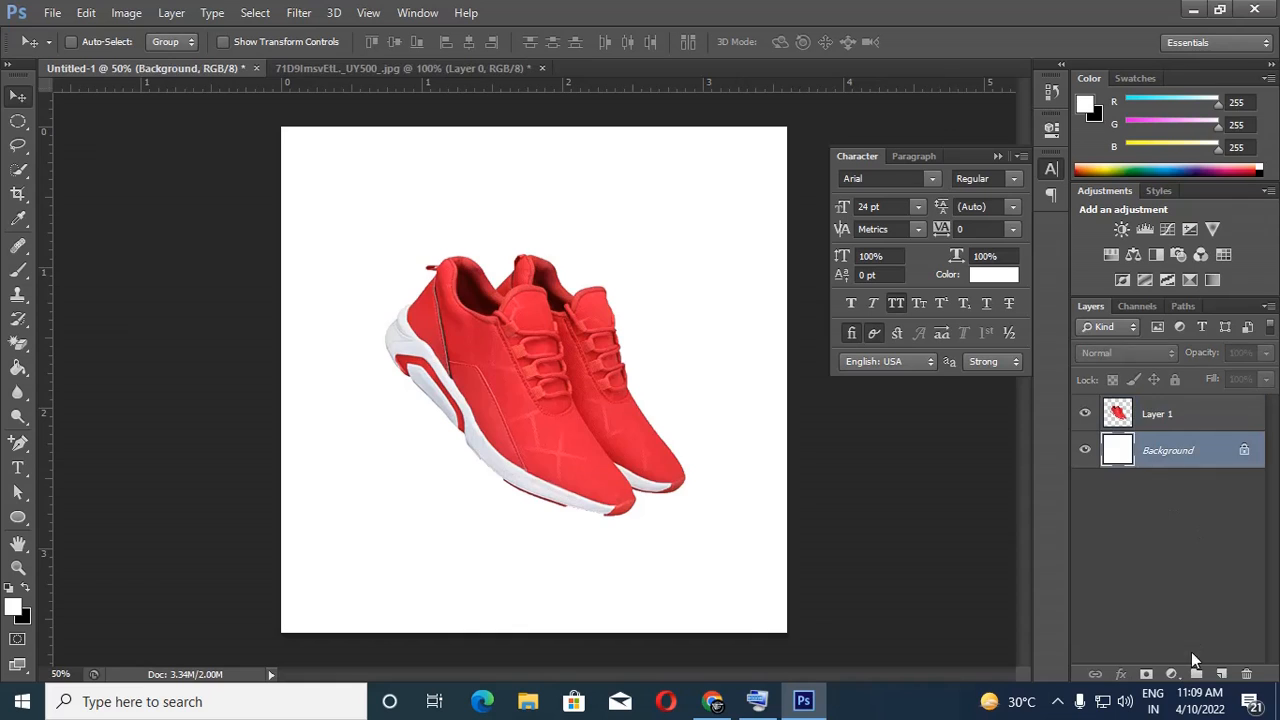
pyautogui.click(1221, 674)
pyautogui.moveTo(18, 367)
pyautogui.mouseDown()
pyautogui.moveTo(90, 385)
pyautogui.moveTo(92, 364)
pyautogui.mouseUp()
pyautogui.click(110, 41)
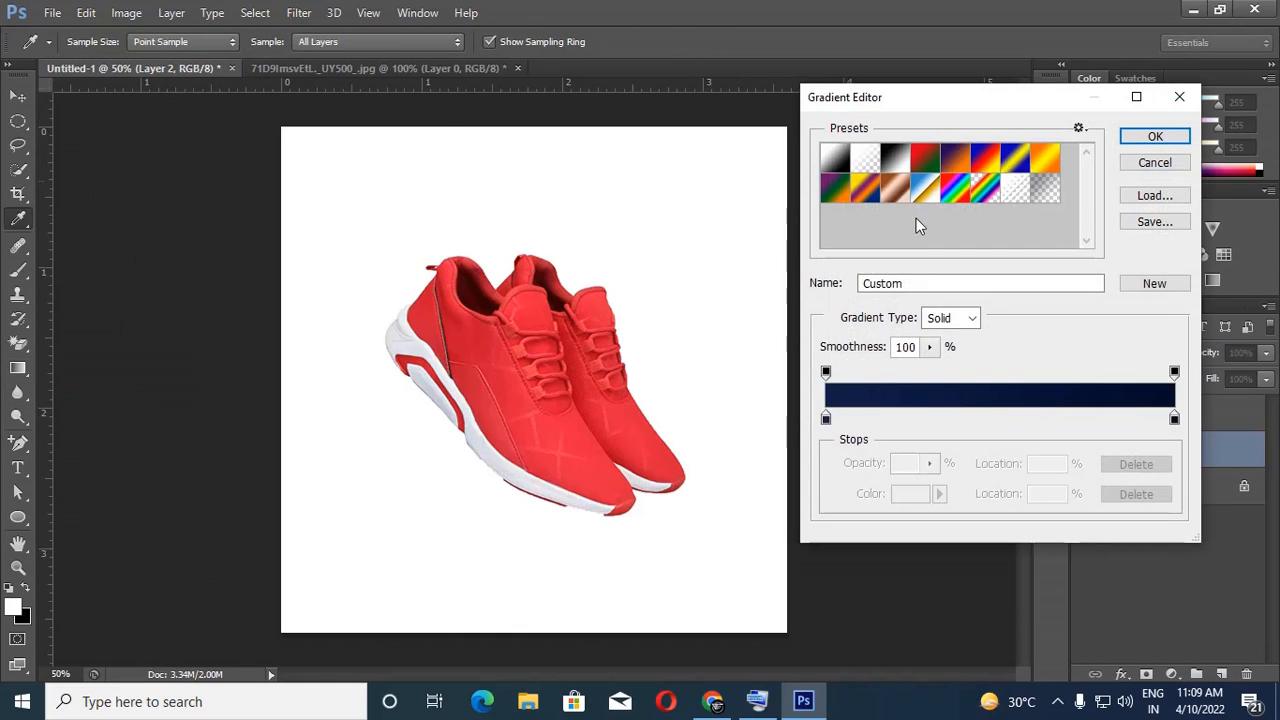
pyautogui.click(1155, 136)
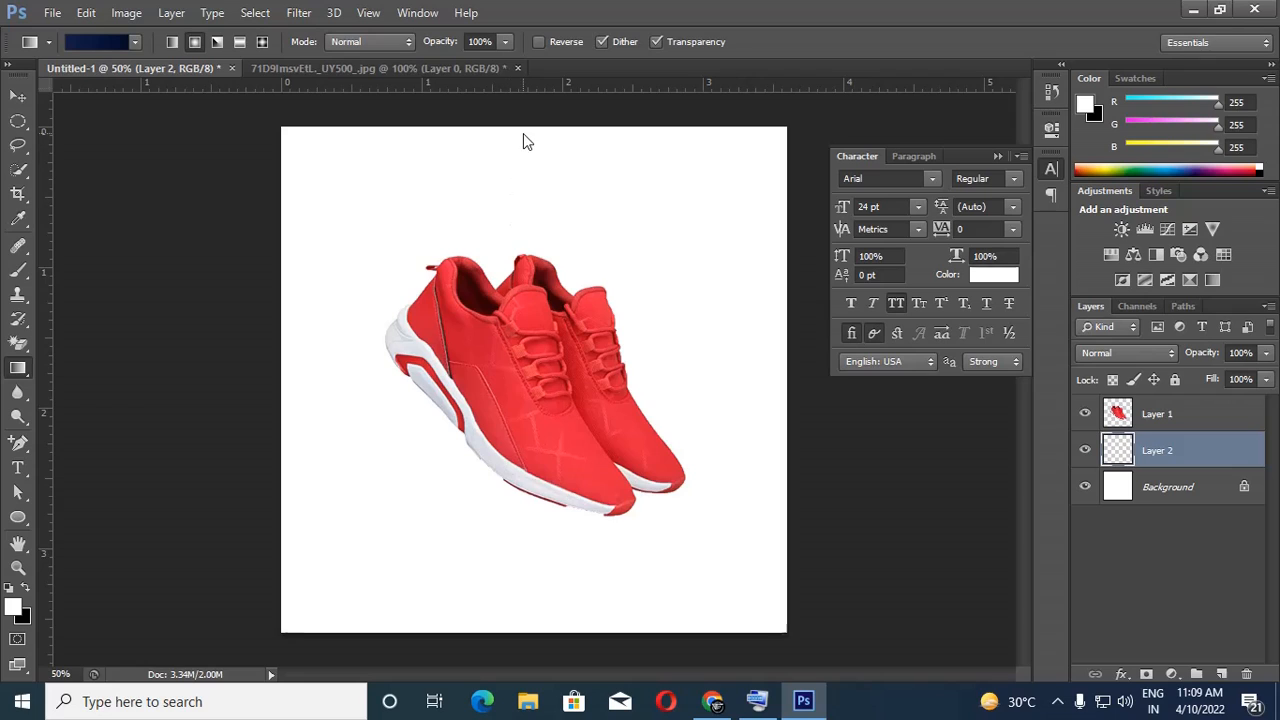
pyautogui.moveTo(523, 133); pyautogui.dragTo(521, 666)
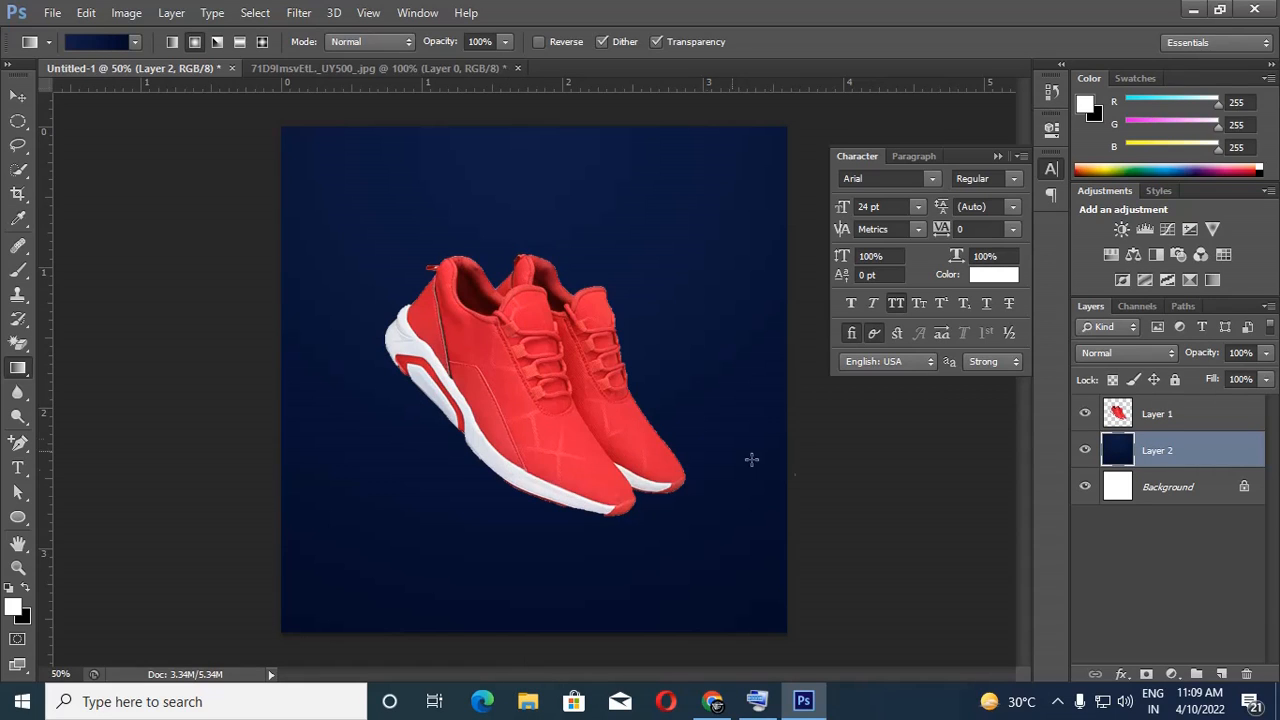
# Start saving the document and browse to the socil medi posters folder inside my files on New Volume (E:)
pyautogui.hotkey('ctrl', 's')
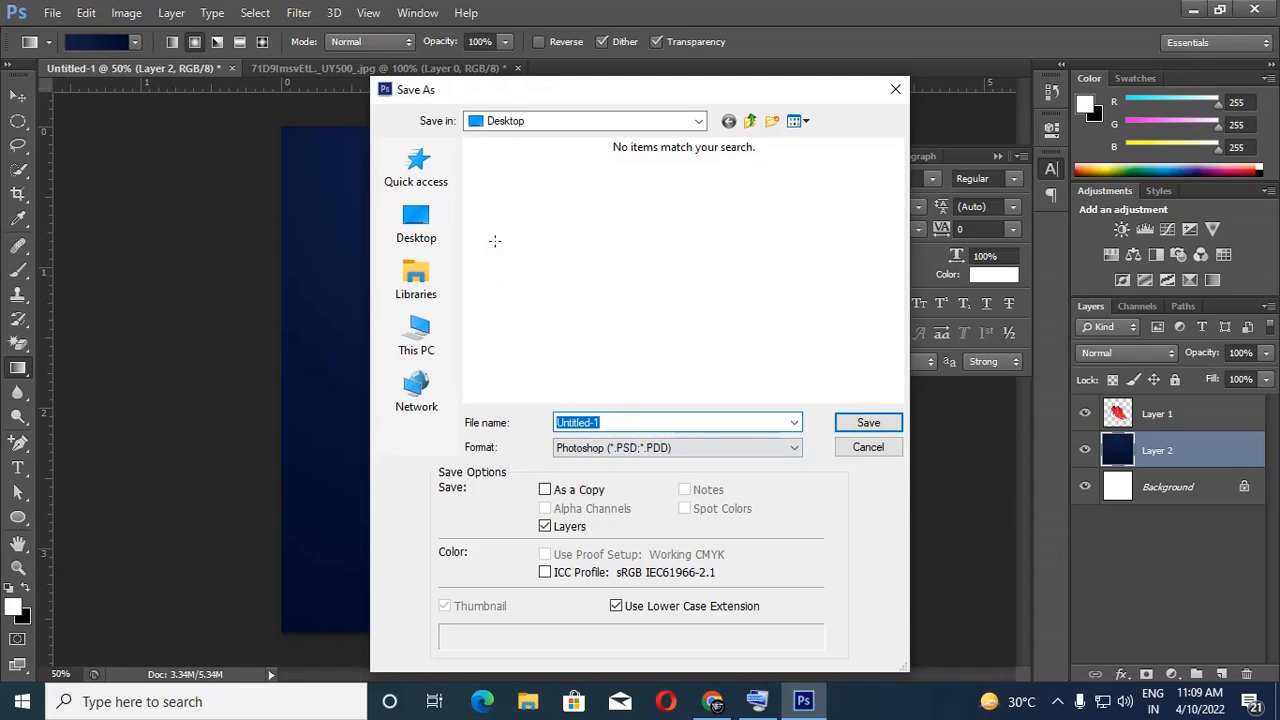
pyautogui.click(416, 228)
pyautogui.click(416, 338)
pyautogui.scroll(-2, 752, 340)
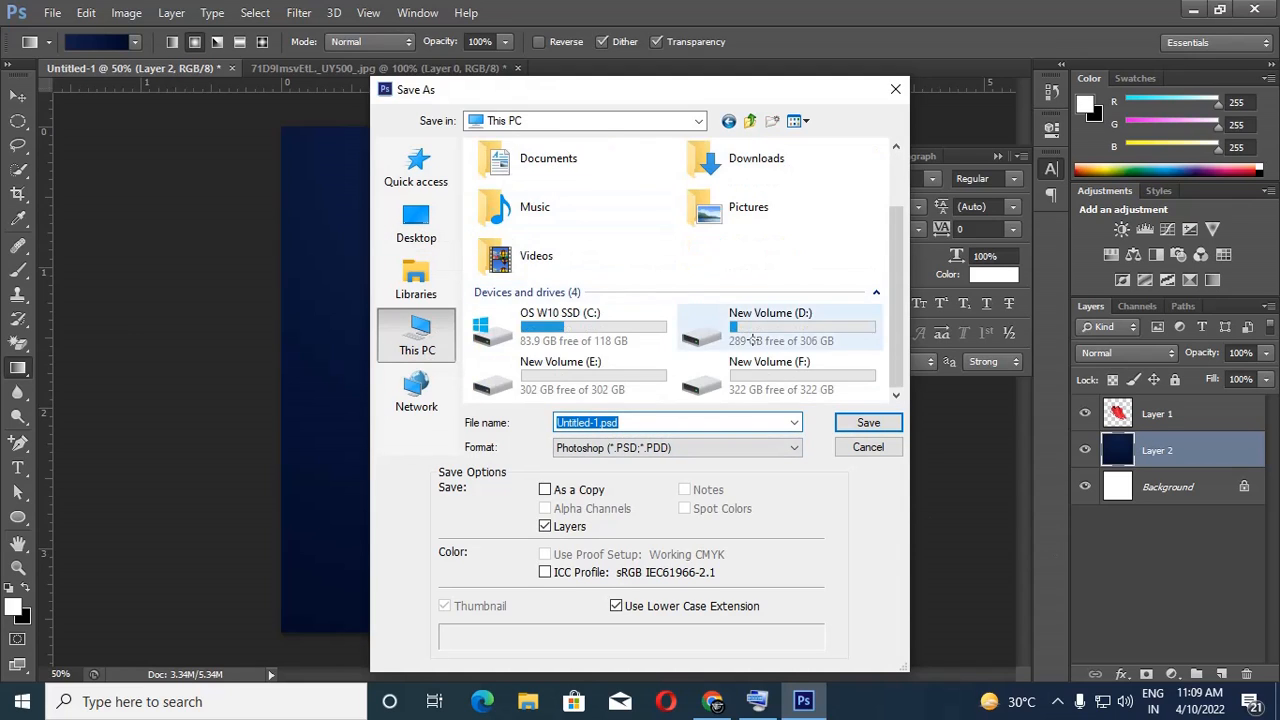
pyautogui.doubleClick(752, 340)
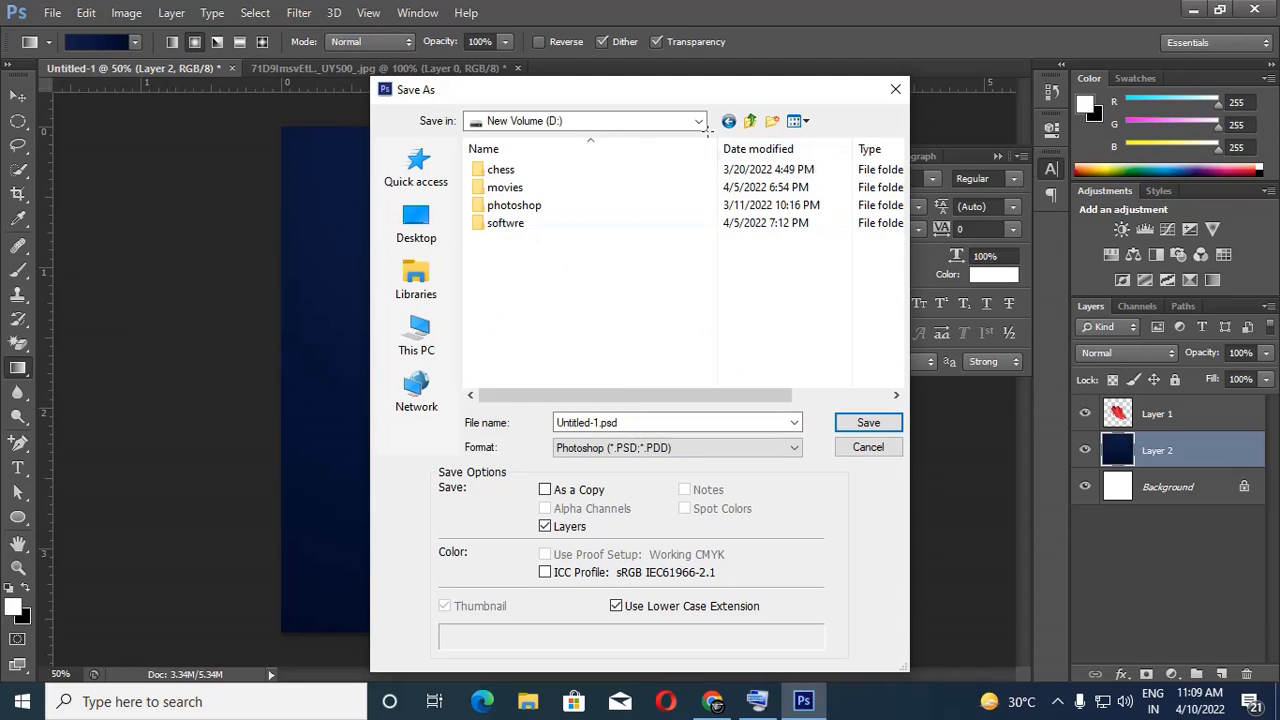
pyautogui.click(699, 121)
pyautogui.click(573, 422)
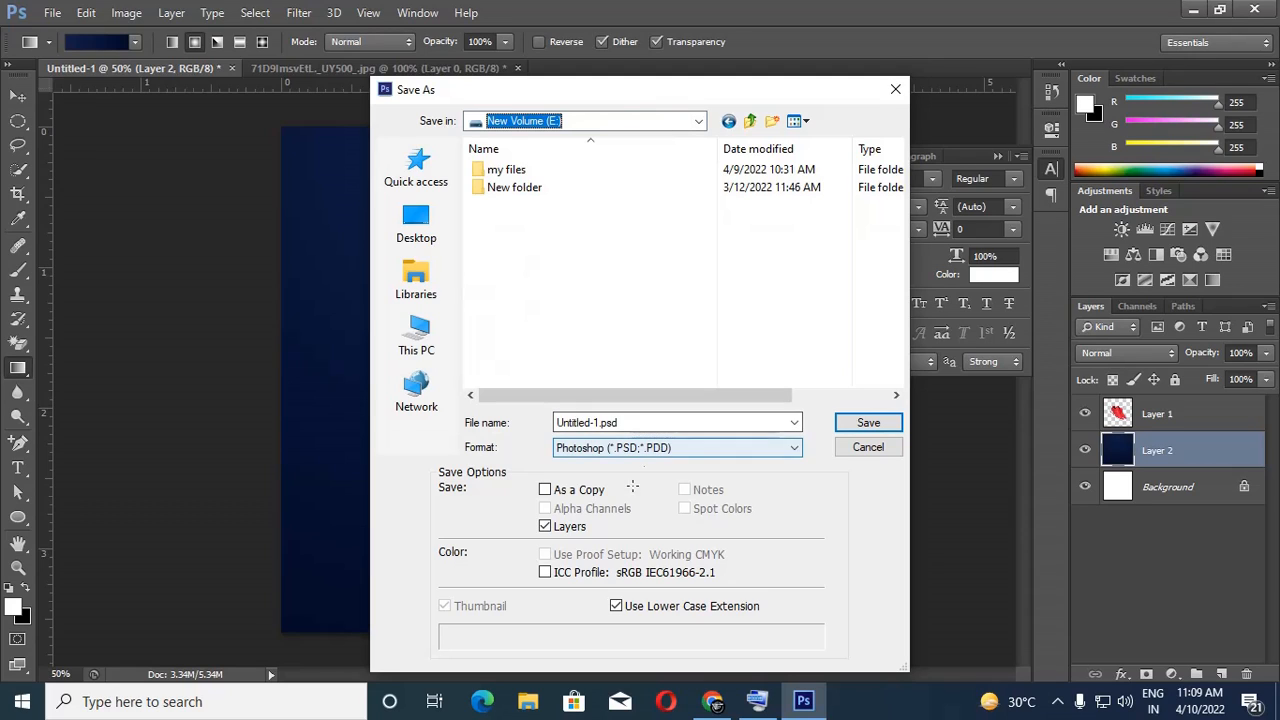
pyautogui.doubleClick(506, 169)
pyautogui.doubleClick(708, 195)
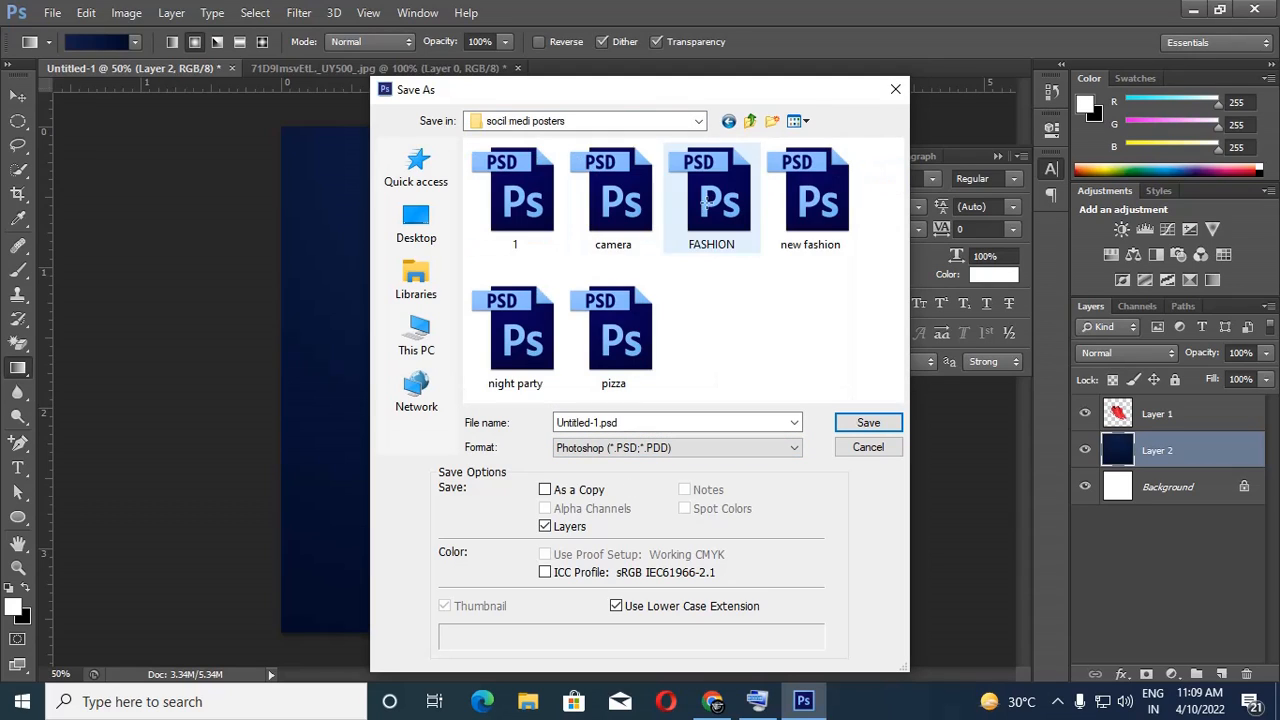
# Save the document as shoe in Photoshop format with Maximize Compatibility enabled
pyautogui.doubleClick(651, 420)
pyautogui.write('shoe')
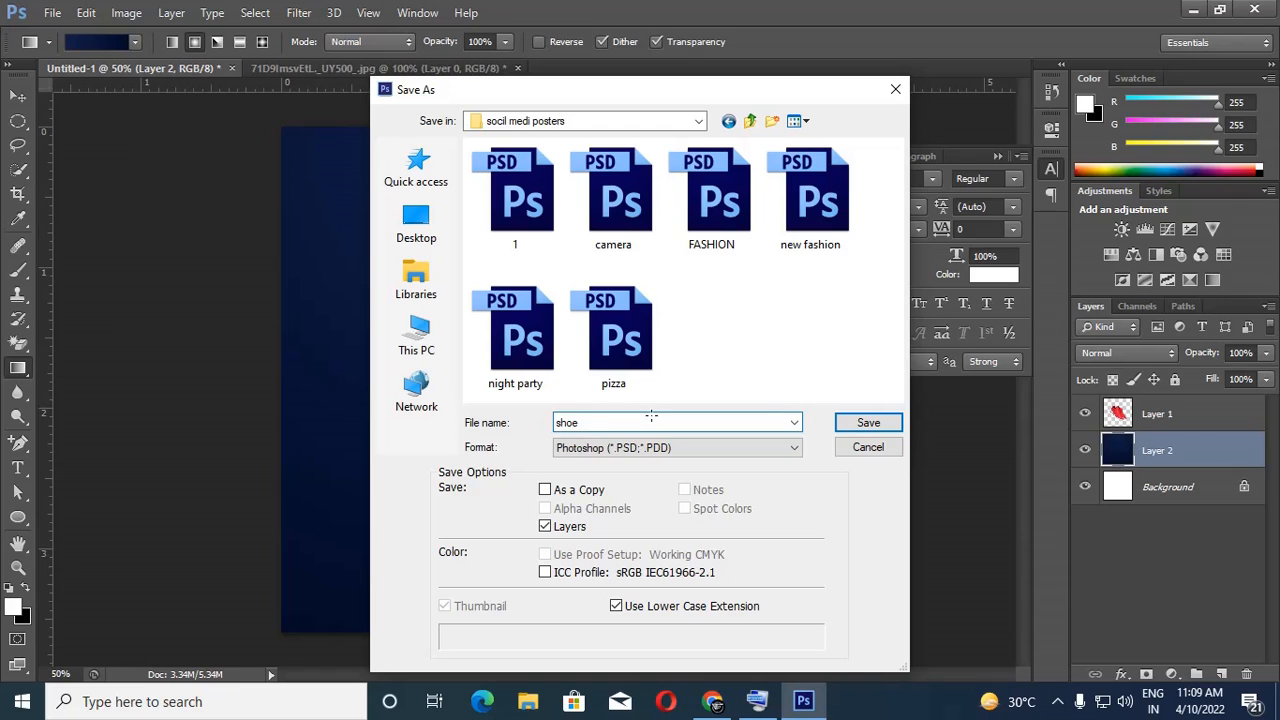
pyautogui.click(868, 422)
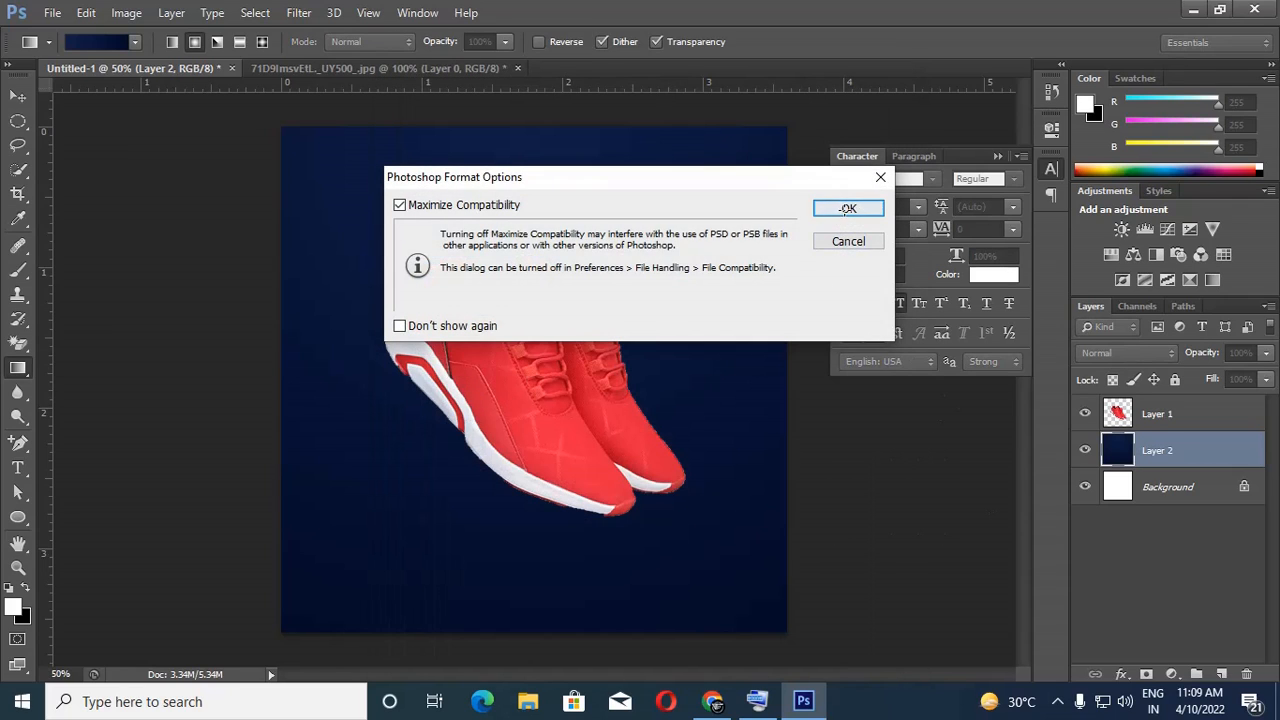
pyautogui.click(848, 208)
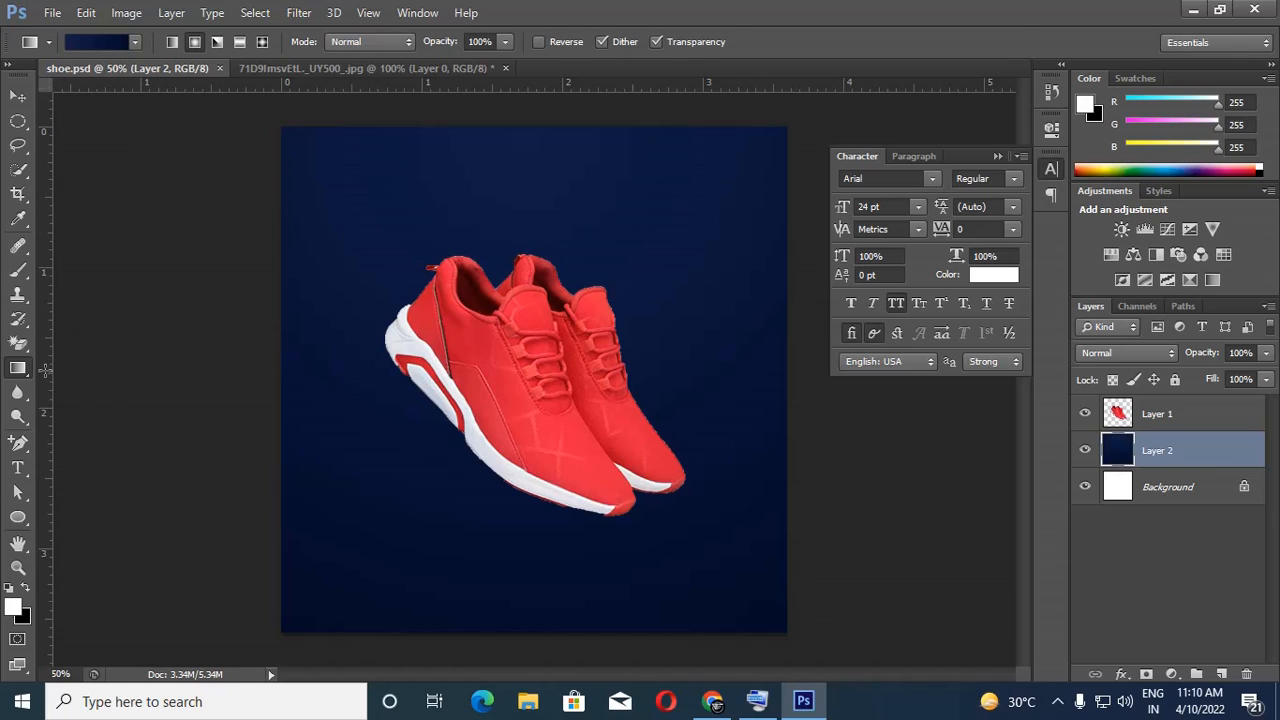
# Set the foreground colour to orange-yellow, RGB 255, 182, 8, for the Ellipse tool
pyautogui.click(13, 606)
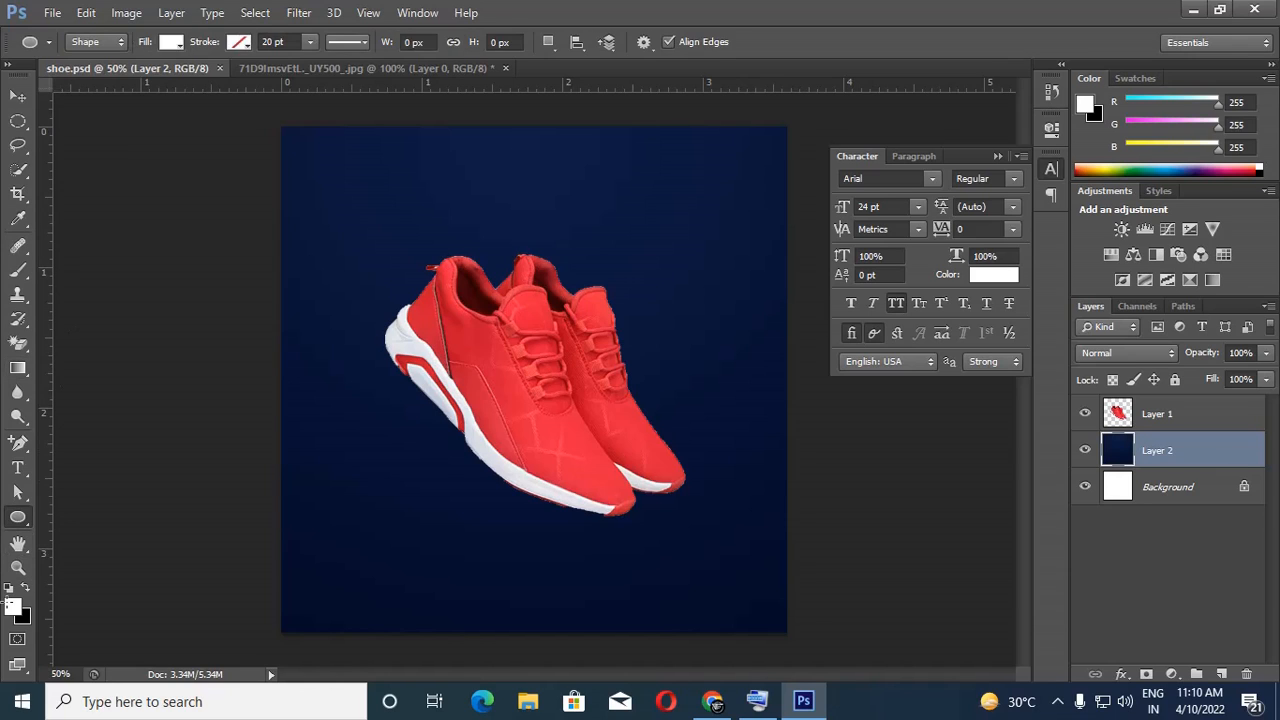
pyautogui.click(1040, 520)
pyautogui.moveTo(1040, 543); pyautogui.dragTo(1040, 541)
pyautogui.click(1020, 364)
pyautogui.moveTo(1025, 364); pyautogui.dragTo(1018, 335)
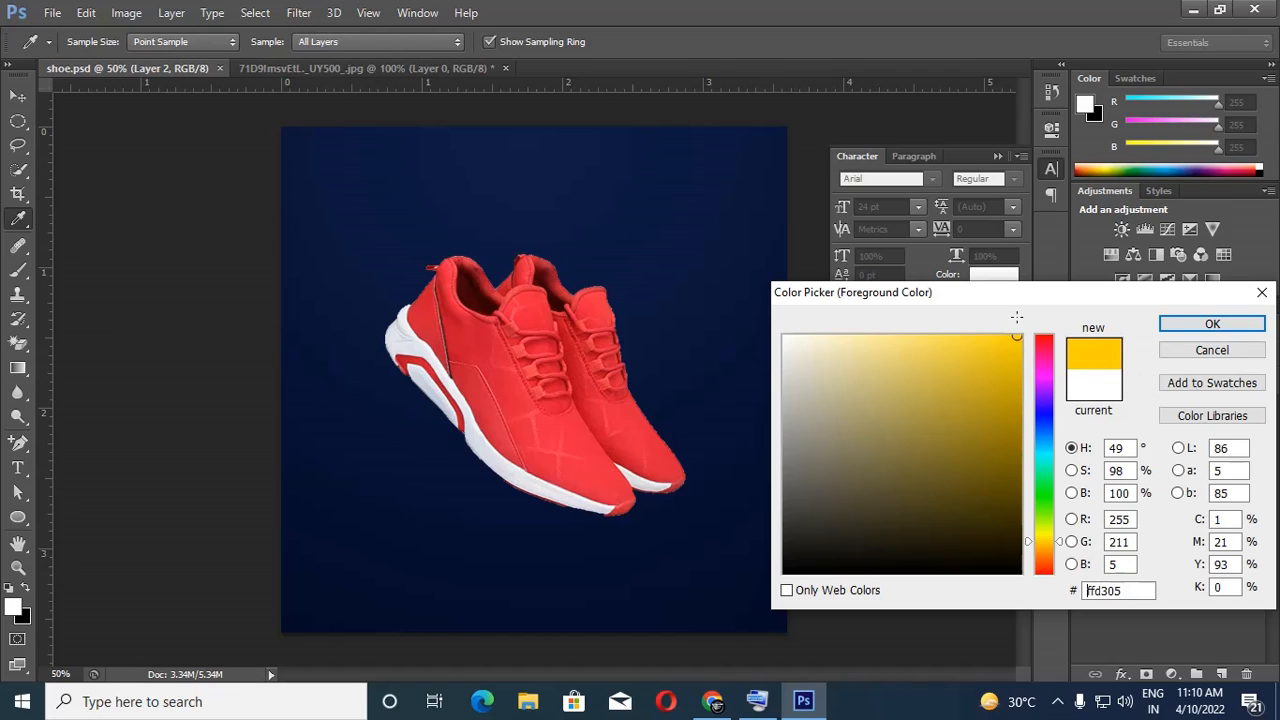
pyautogui.moveTo(1050, 519)
pyautogui.mouseDown()
pyautogui.moveTo(1042, 540)
pyautogui.moveTo(1038, 528)
pyautogui.mouseUp()
pyautogui.moveTo(1000, 434); pyautogui.dragTo(1012, 325)
pyautogui.click(1190, 325)
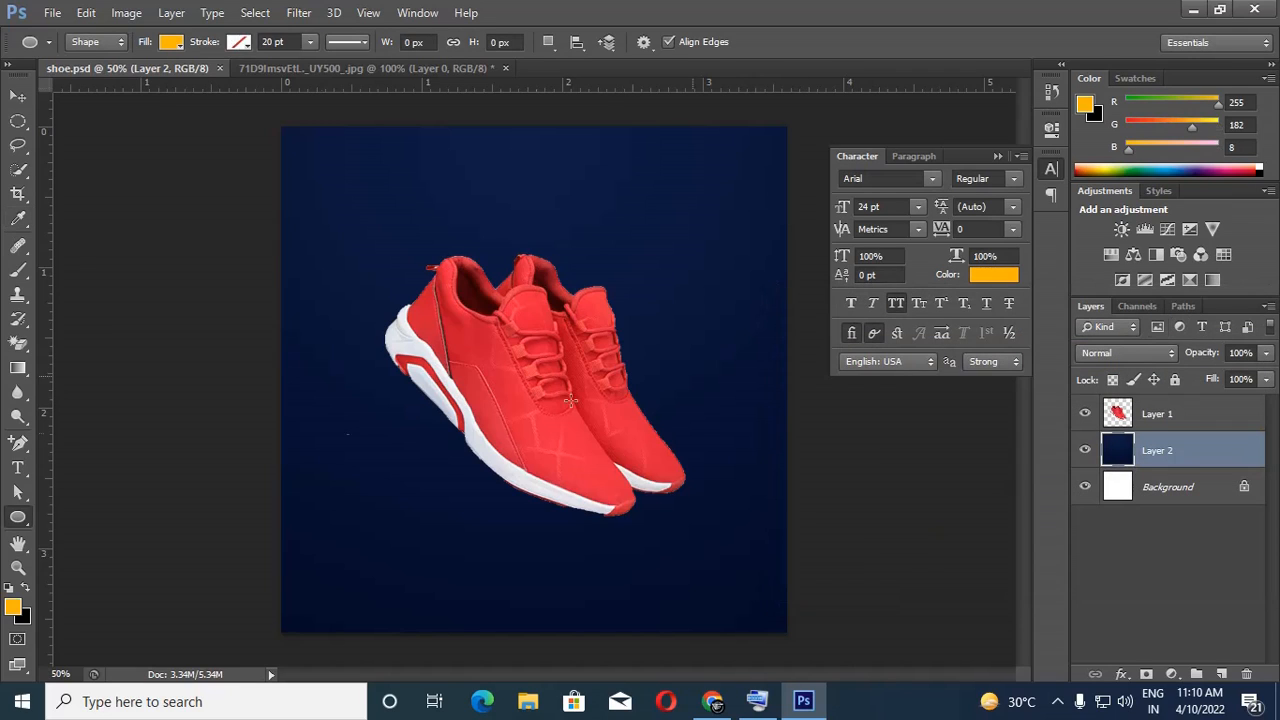
# Draw a circle of about 364 px behind the shoes, move it partly off the canvas's upper-left corner, and save the document
pyautogui.moveTo(314, 310)
pyautogui.mouseDown()
pyautogui.moveTo(497, 523)
pyautogui.moveTo(466, 476)
pyautogui.mouseUp()
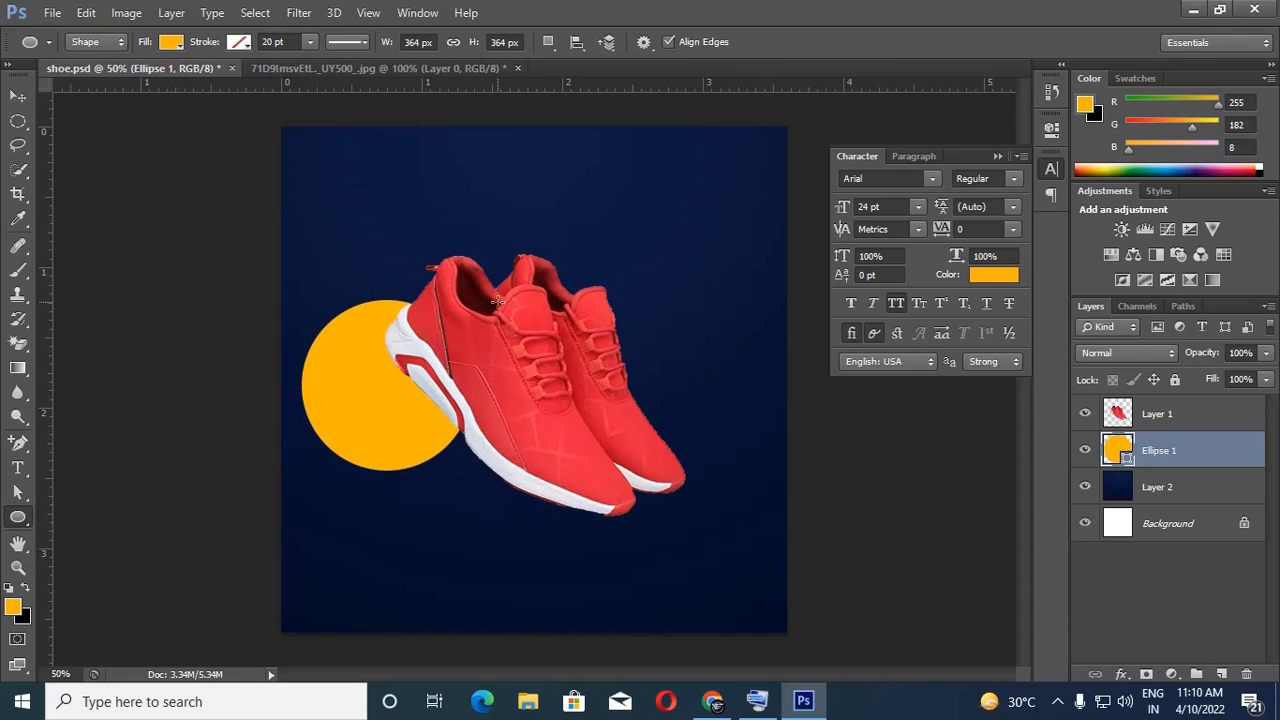
pyautogui.click(18, 95)
pyautogui.moveTo(385, 391); pyautogui.dragTo(320, 200)
pyautogui.hotkey('ctrl', 's')
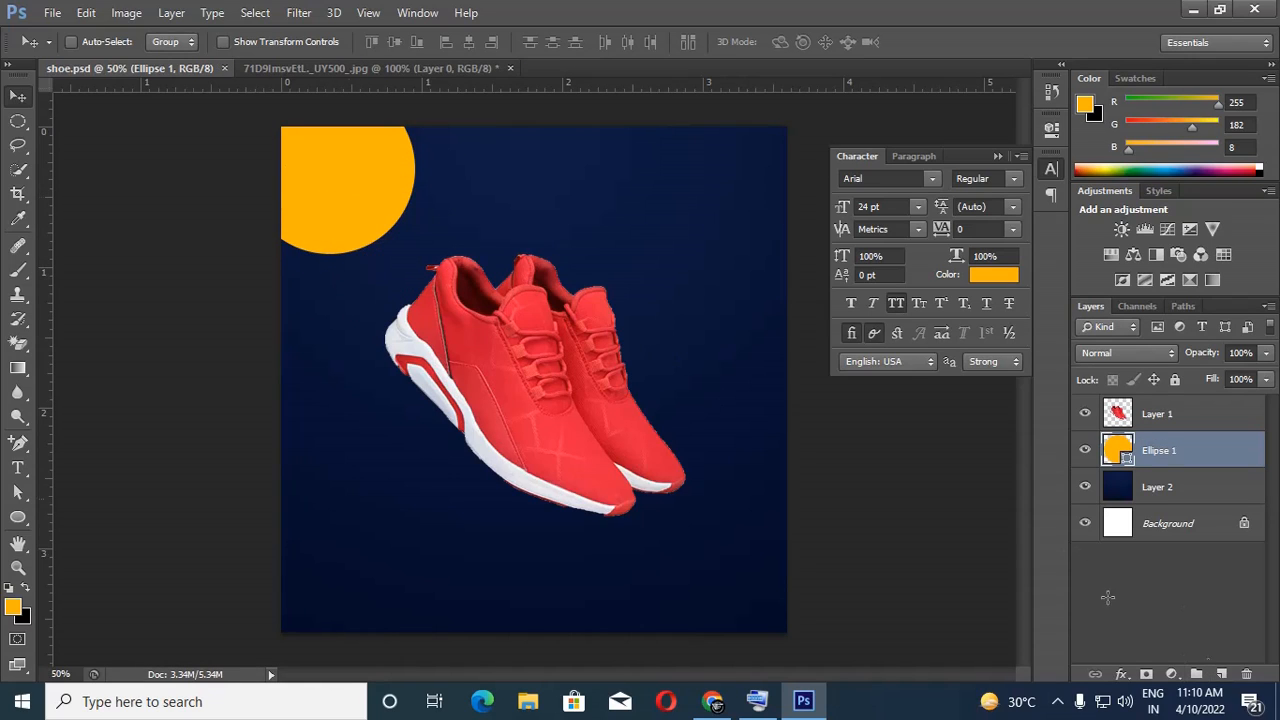
# Duplicate the orange circle to a spot behind the shoes' heels and rasterize the copy's layer
pyautogui.moveTo(315, 193); pyautogui.dragTo(380, 467)
pyautogui.rightClick(1200, 450)
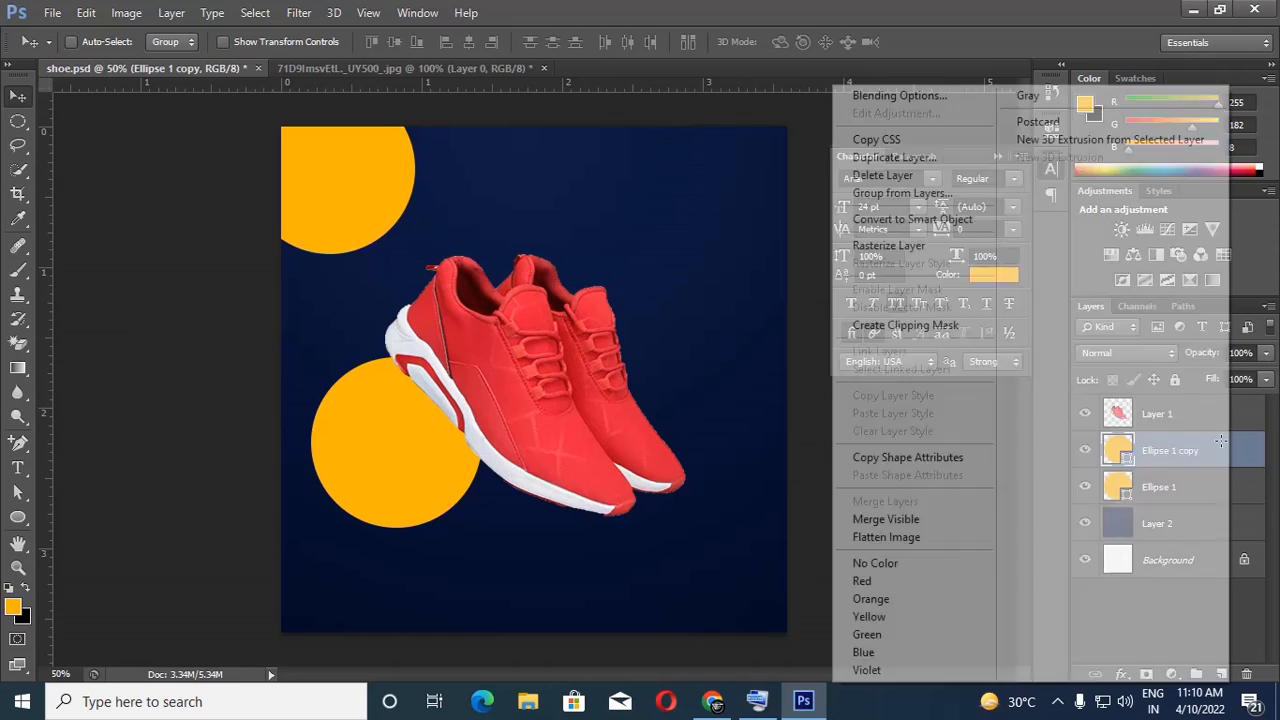
pyautogui.click(968, 247)
# Give the copied orange circle a thickened white outside stroke and reduce its layer fill to 0%
pyautogui.click(1266, 381)
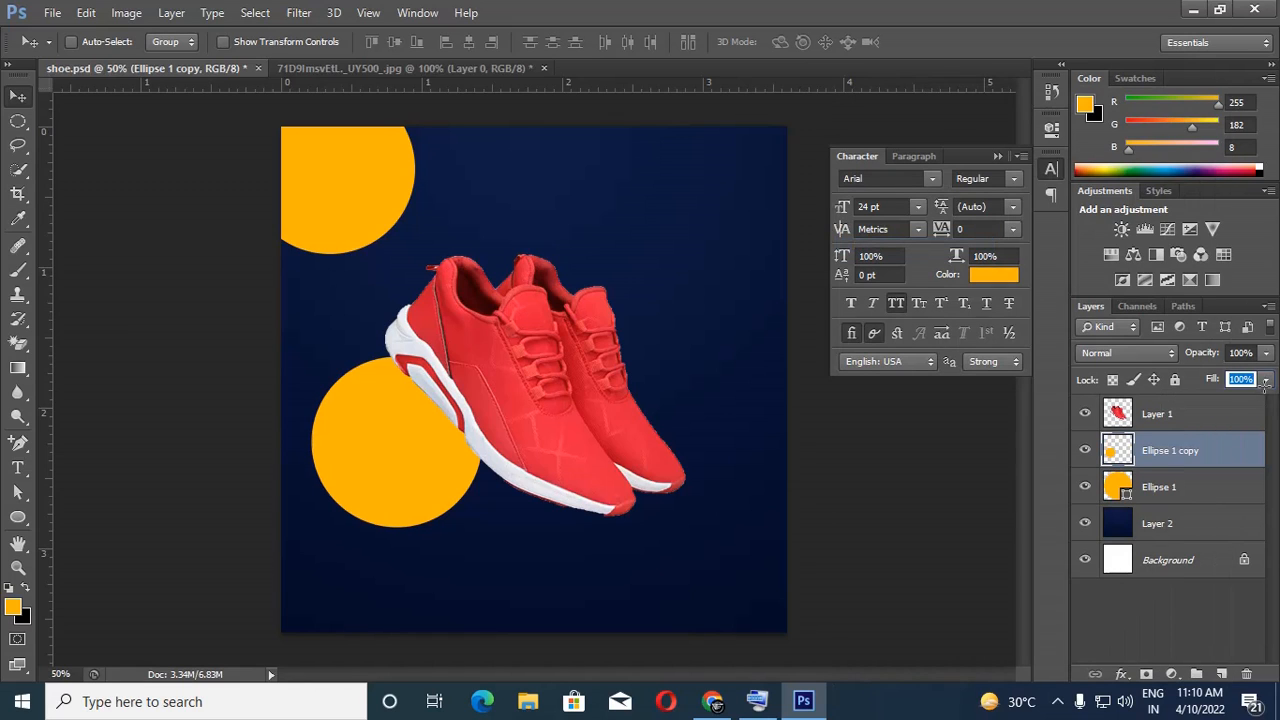
pyautogui.click(1119, 675)
pyautogui.click(1150, 494)
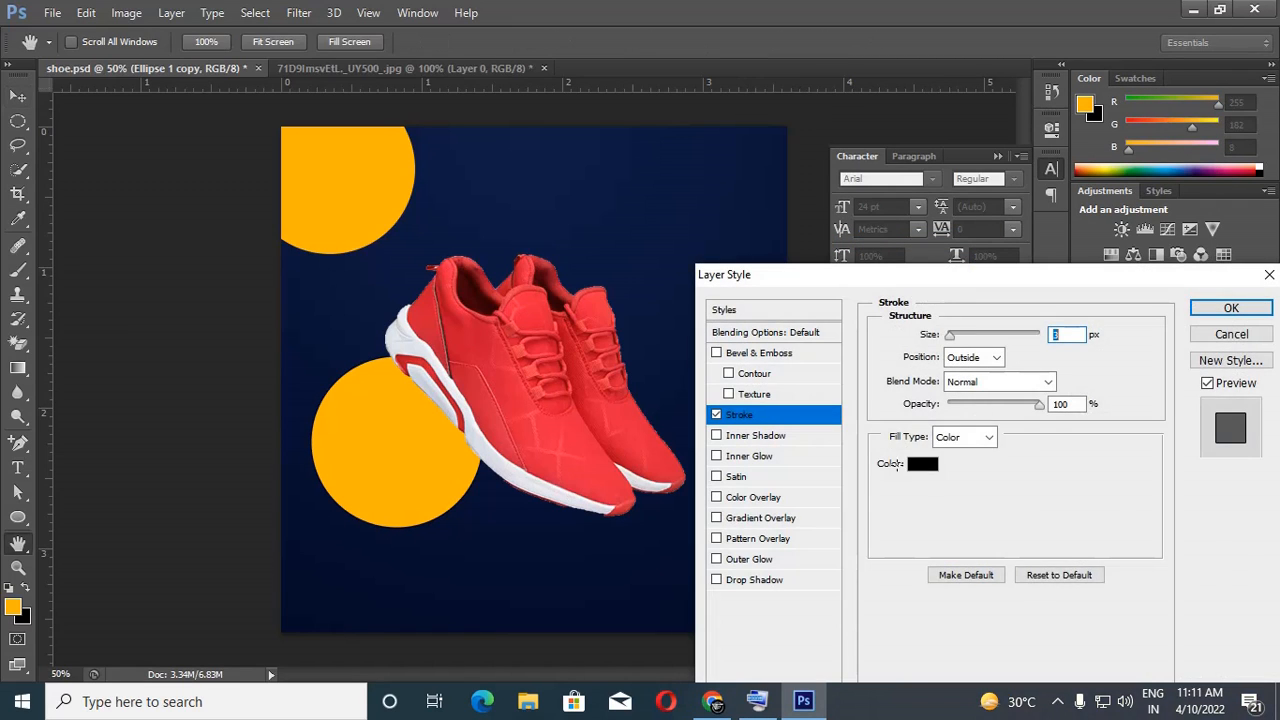
pyautogui.click(922, 463)
pyautogui.click(790, 332)
pyautogui.click(1211, 323)
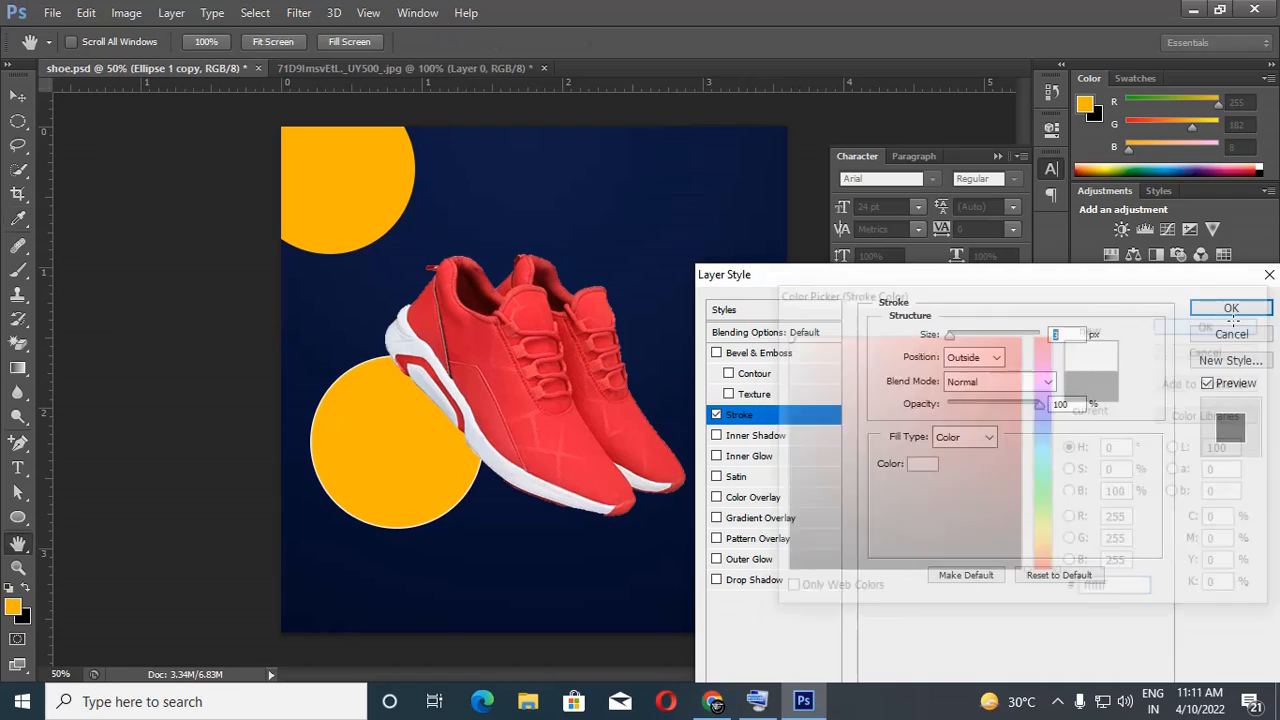
pyautogui.moveTo(968, 337); pyautogui.dragTo(958, 337)
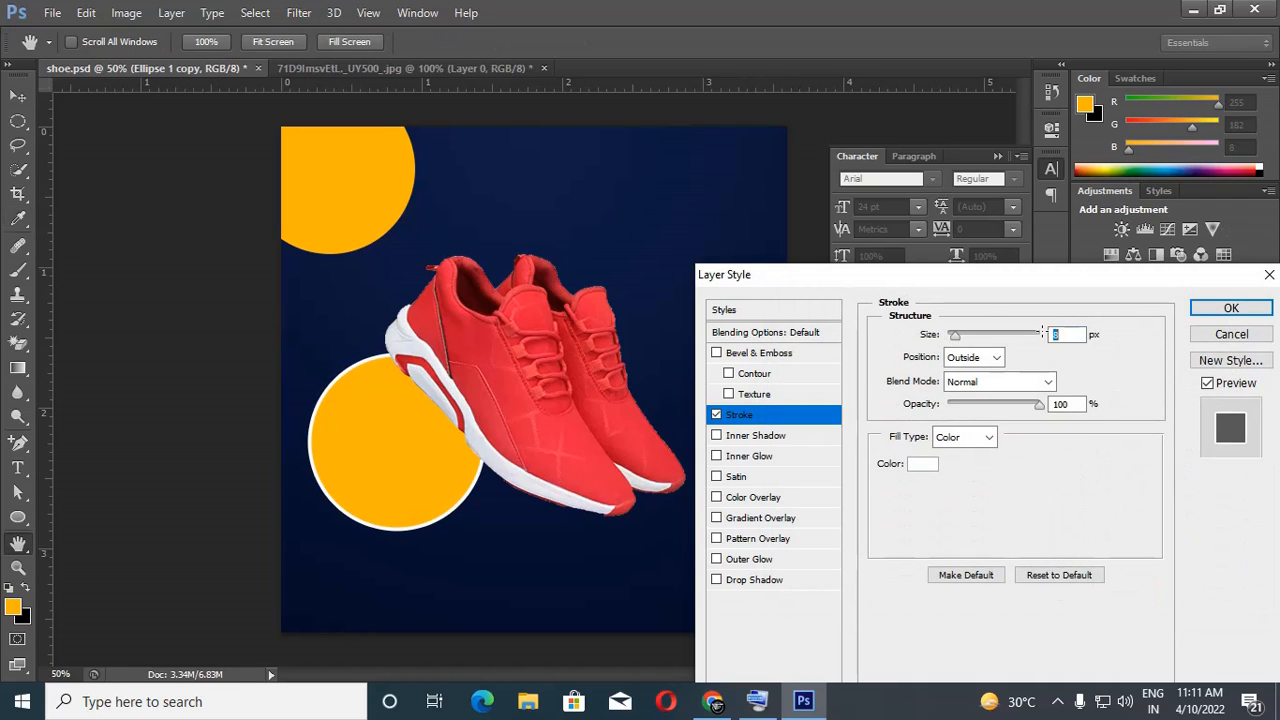
pyautogui.click(1231, 308)
pyautogui.moveTo(1266, 379); pyautogui.dragTo(1168, 394)
# Move the white ring onto the orange circle in the canvas's upper-left corner and scale it down to fit inside
pyautogui.click(18, 96)
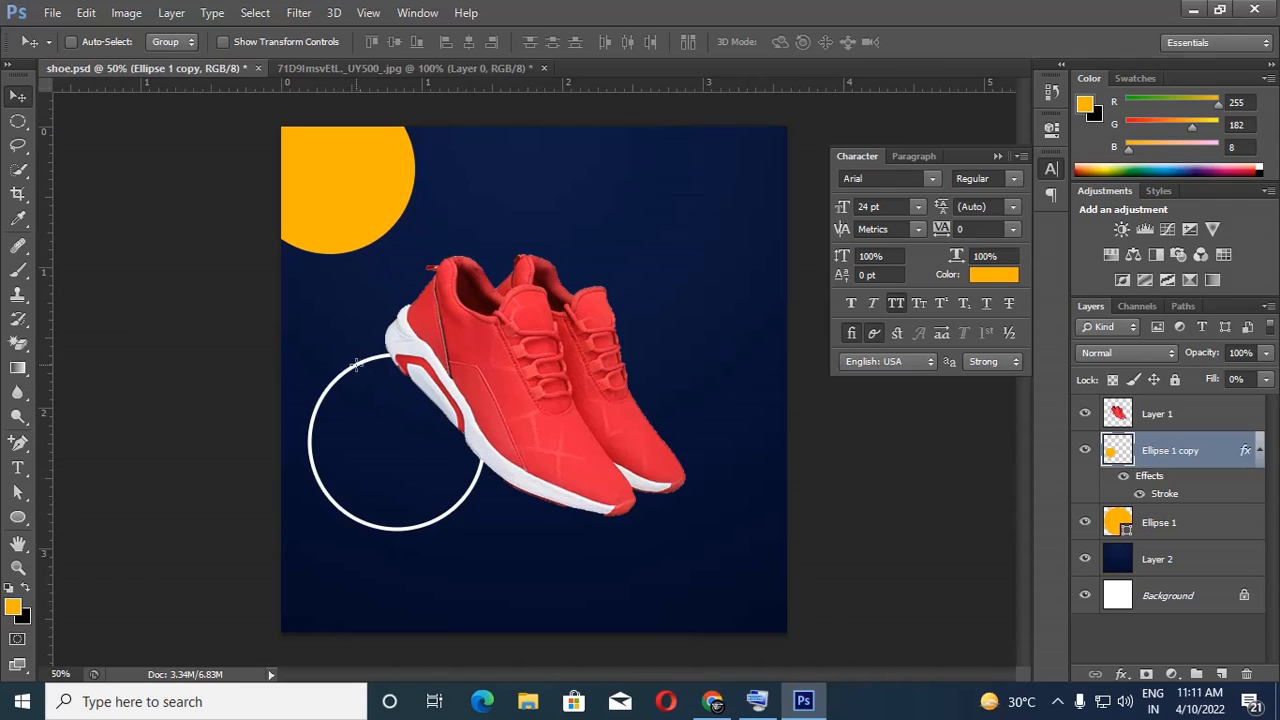
pyautogui.moveTo(355, 365); pyautogui.dragTo(307, 124)
pyautogui.click(290, 68)
pyautogui.hotkey('ctrl', 't')
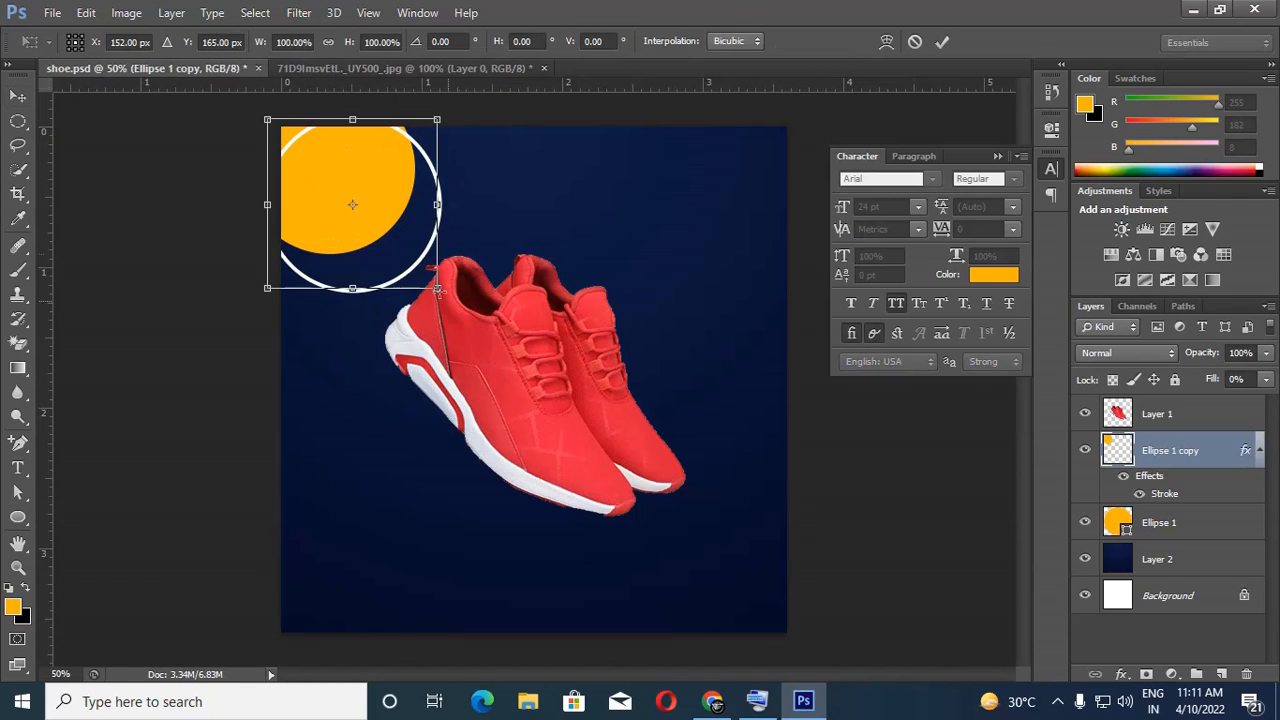
pyautogui.moveTo(437, 290); pyautogui.dragTo(373, 227)
pyautogui.press('Return')
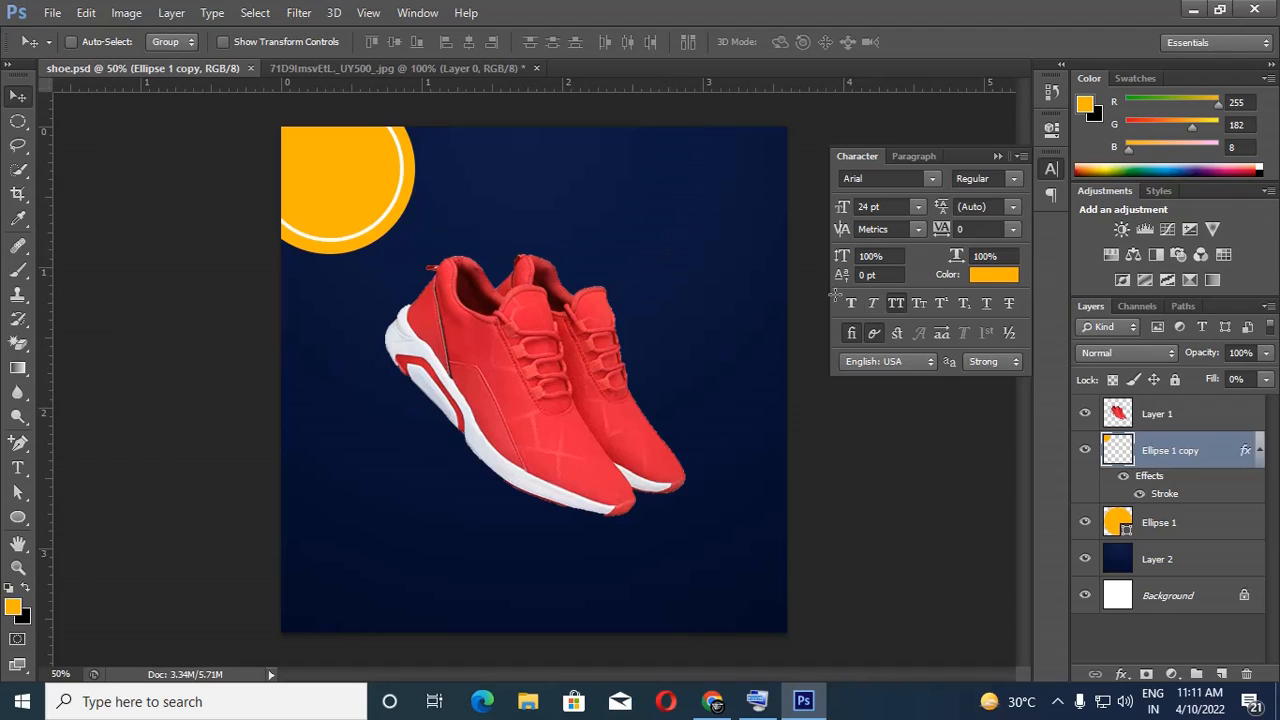
# On a new layer above the navy gradient, draw a white circle about 416 px wide and set its fill to 25%
pyautogui.click(1187, 571)
pyautogui.click(1221, 674)
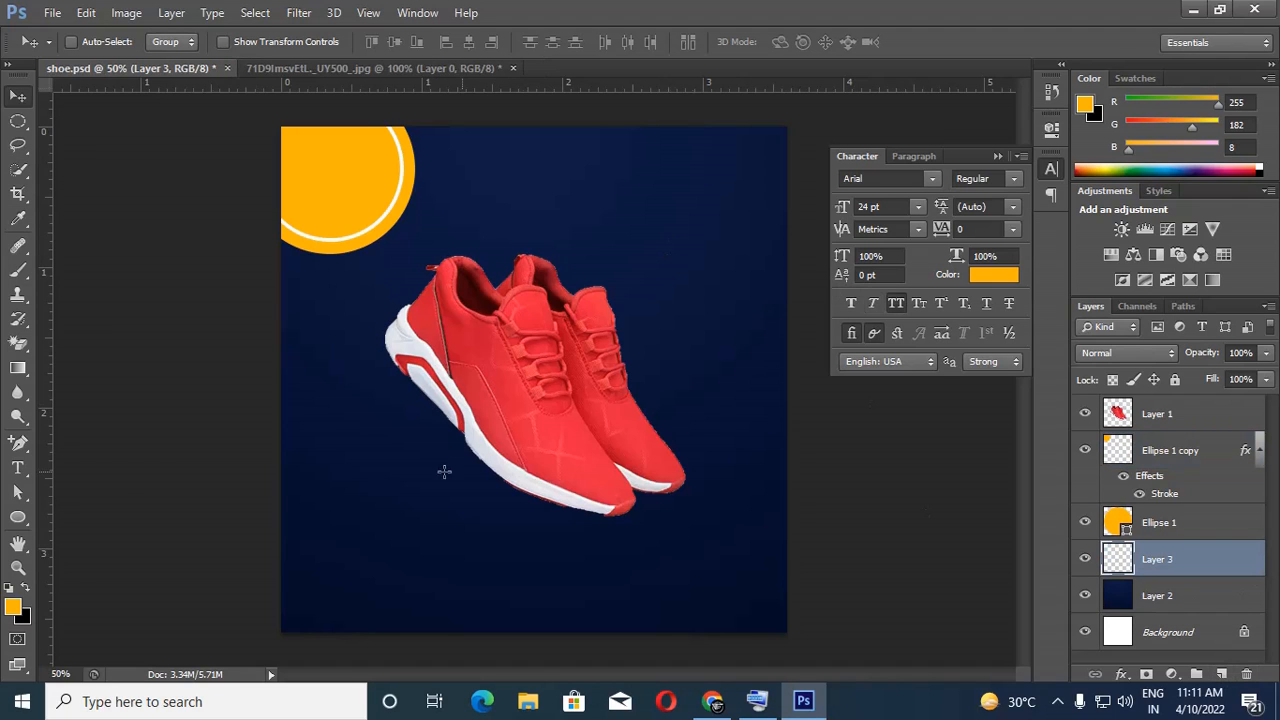
pyautogui.click(17, 517)
pyautogui.click(13, 607)
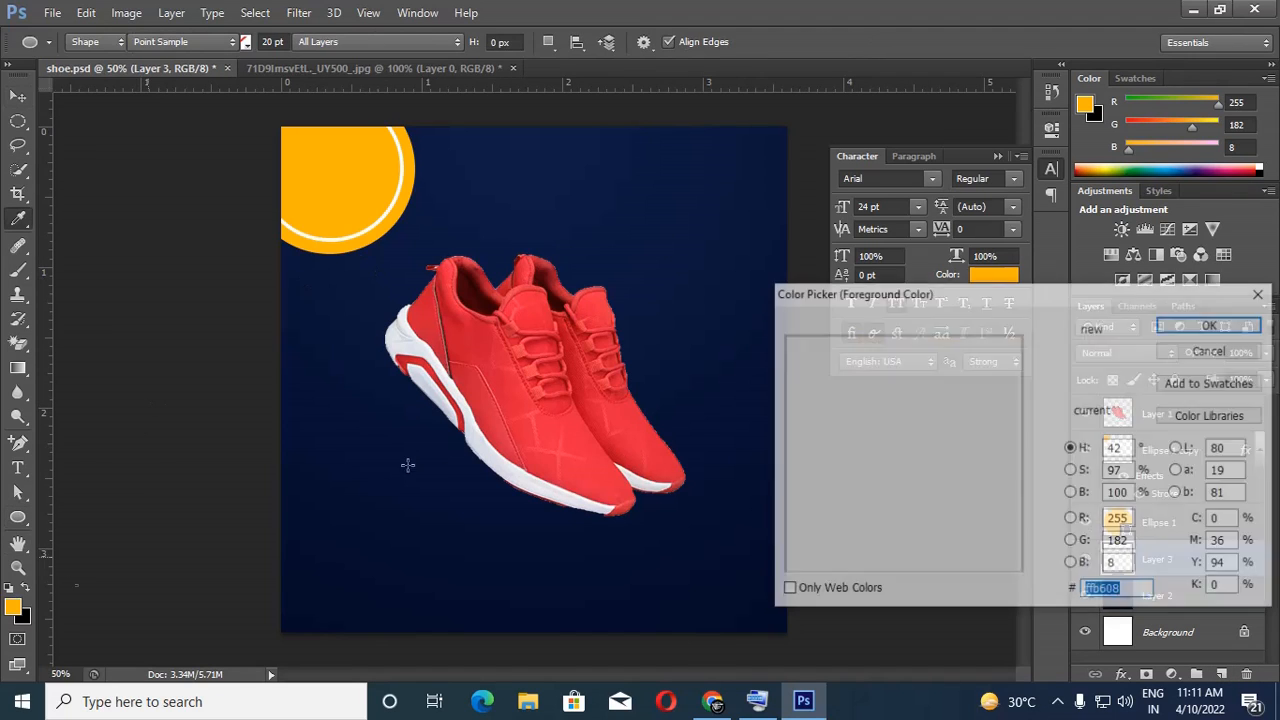
pyautogui.click(791, 339)
pyautogui.click(1212, 325)
pyautogui.moveTo(586, 258); pyautogui.dragTo(781, 466)
pyautogui.click(1266, 379)
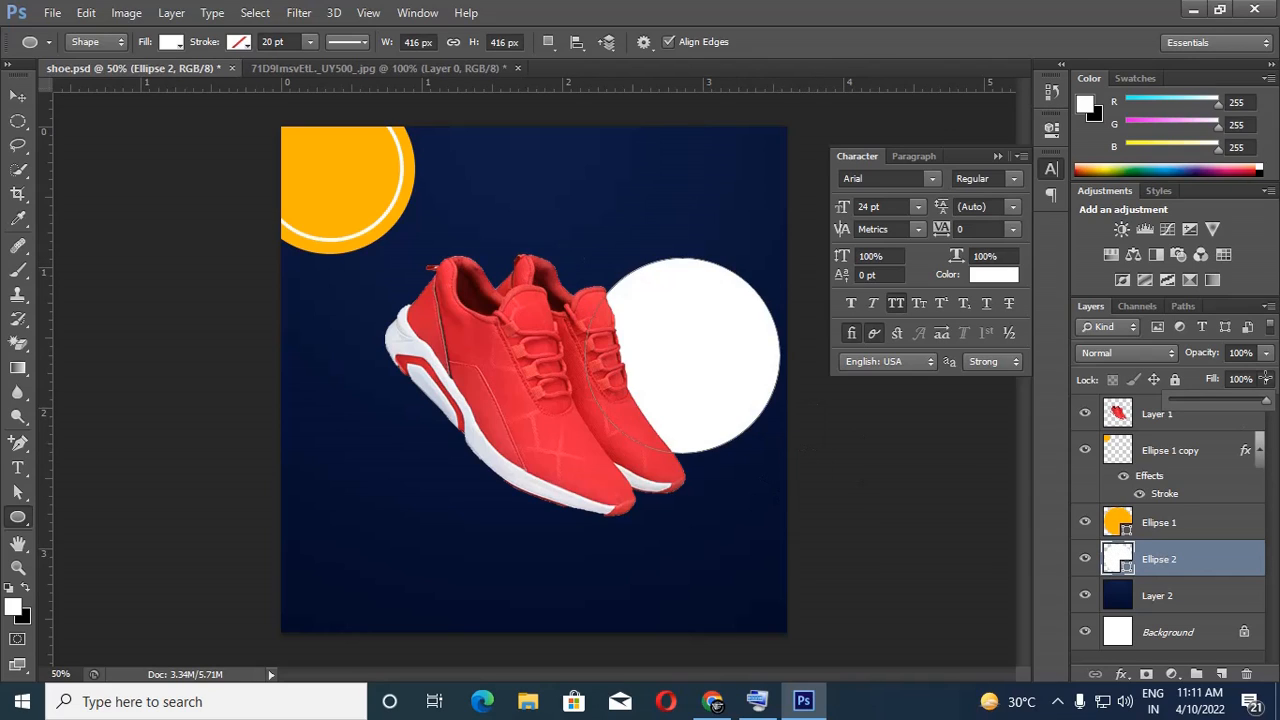
pyautogui.moveTo(1208, 401)
pyautogui.mouseDown()
pyautogui.moveTo(1169, 401)
pyautogui.moveTo(1194, 401)
pyautogui.mouseUp()
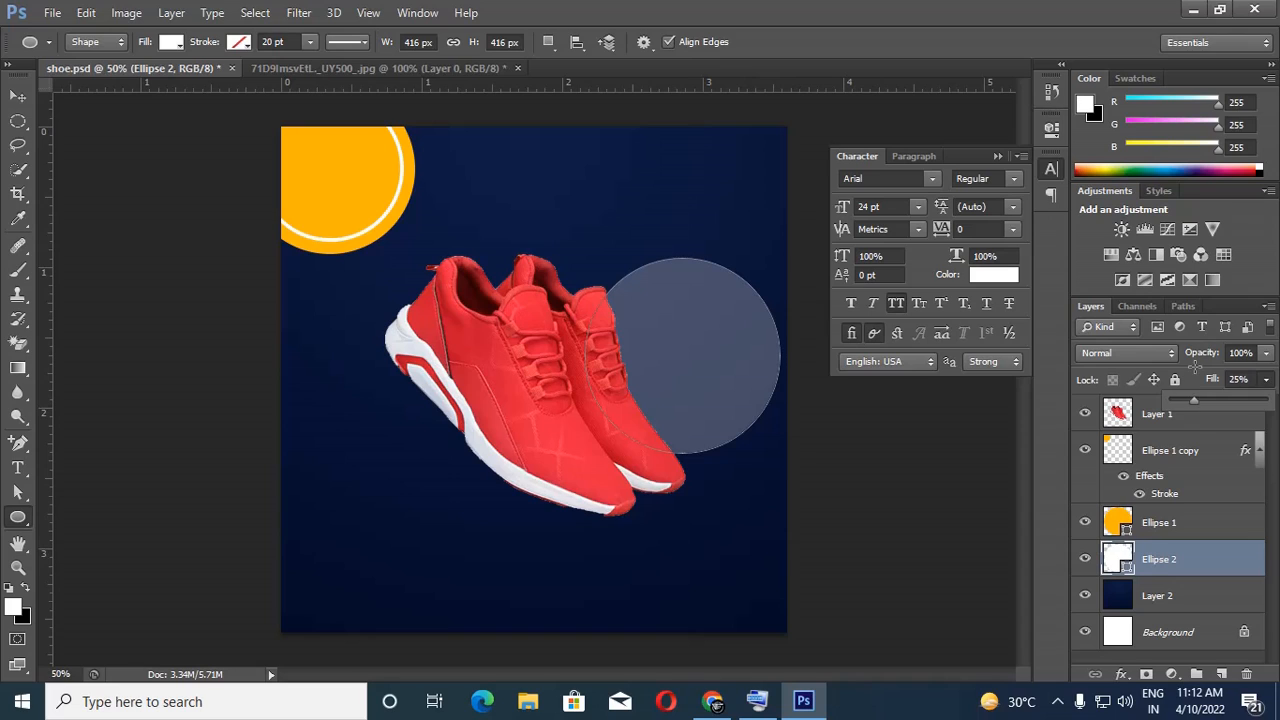
# Centre the pale circle behind the shoes and enlarge it proportionally to about 166%
pyautogui.click(18, 95)
pyautogui.moveTo(669, 393); pyautogui.dragTo(532, 416)
pyautogui.hotkey('ctrl', 't')
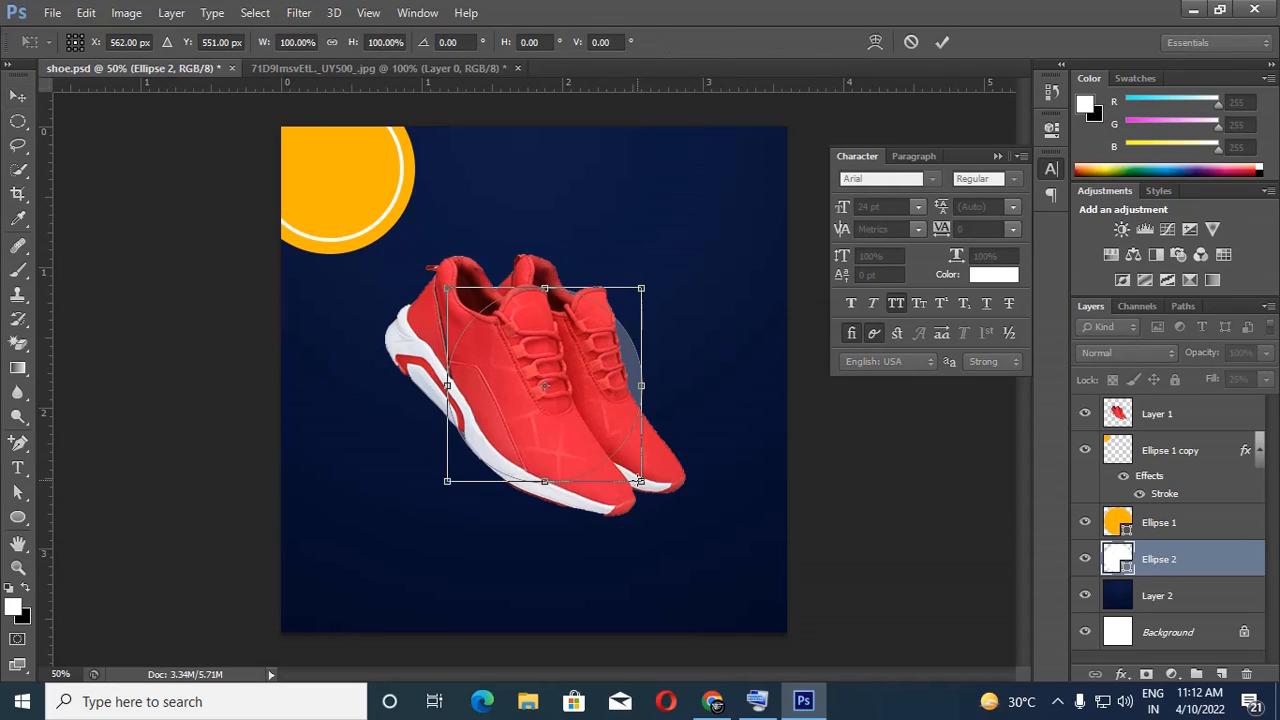
pyautogui.hotkey('alt', 'shift')
pyautogui.moveTo(643, 485); pyautogui.dragTo(706, 546)
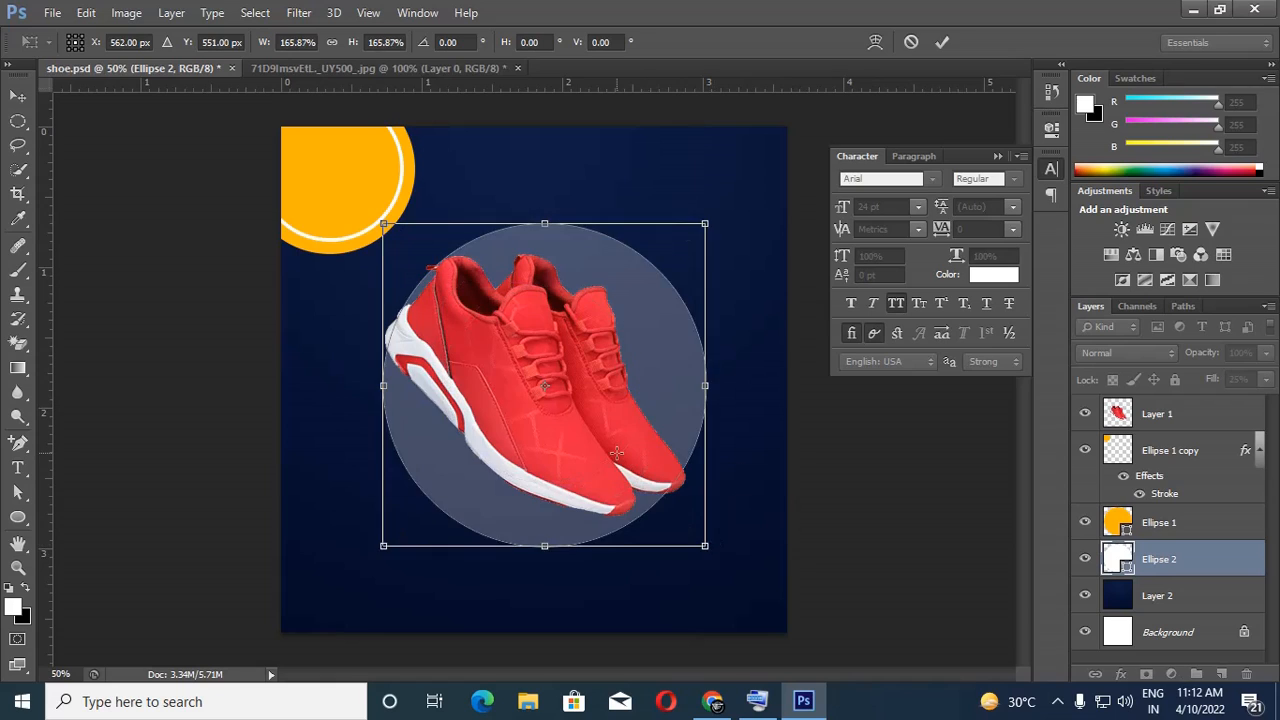
pyautogui.moveTo(616, 433); pyautogui.dragTo(619, 402)
pyautogui.press('Return')
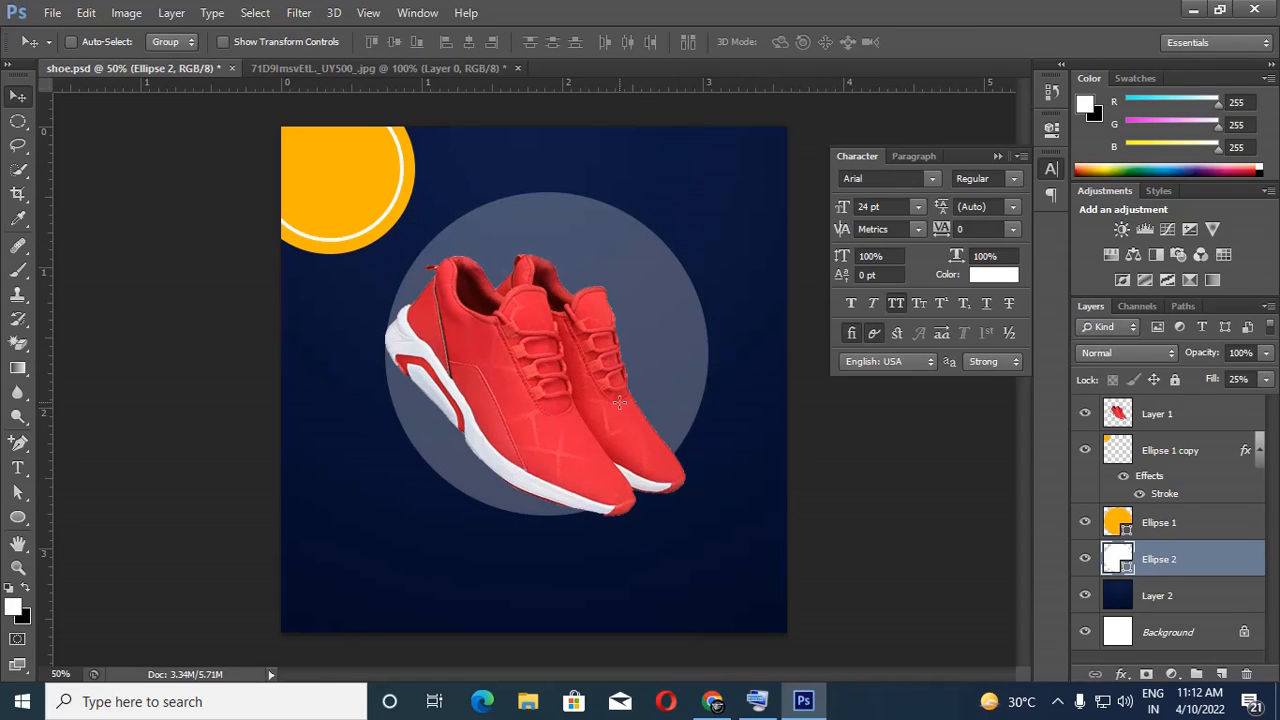
pyautogui.moveTo(664, 303); pyautogui.dragTo(666, 314)
# Shift the pale circle slightly right and down behind the shoes and set its fill to 20%
pyautogui.click(1266, 379)
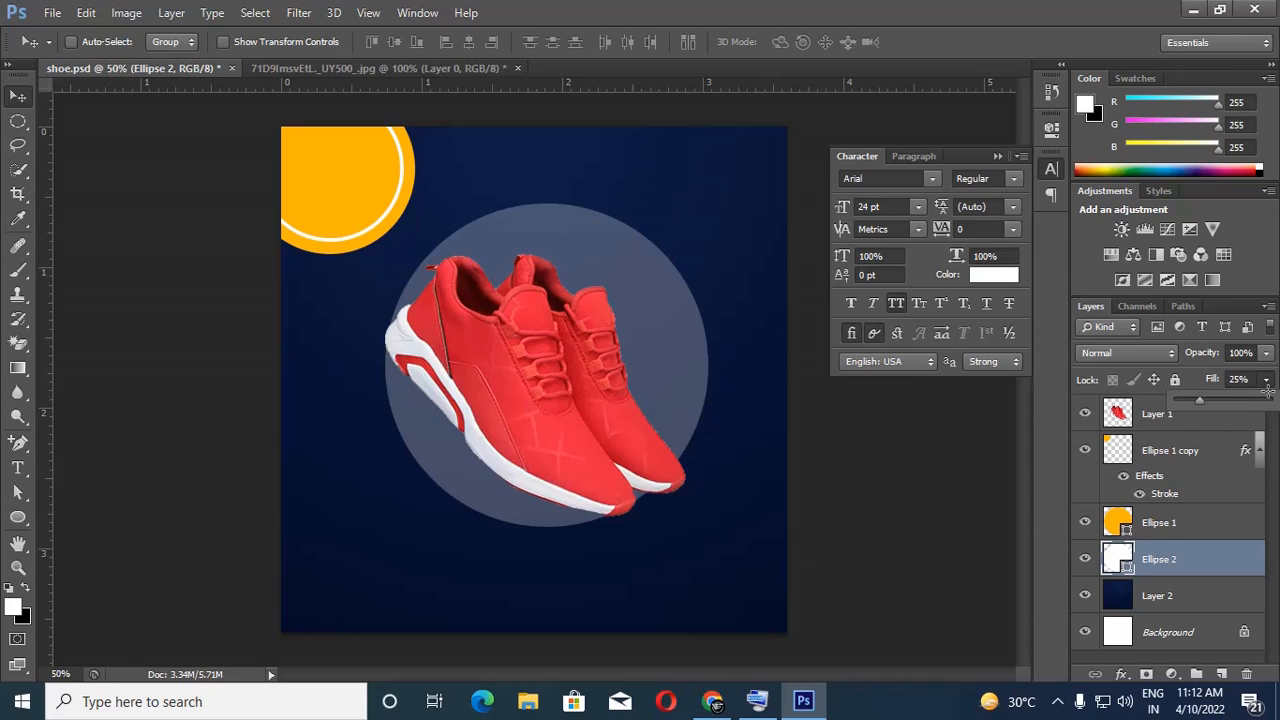
pyautogui.moveTo(1193, 399); pyautogui.dragTo(1181, 399)
pyautogui.moveTo(642, 308); pyautogui.dragTo(655, 321)
pyautogui.click(1265, 380)
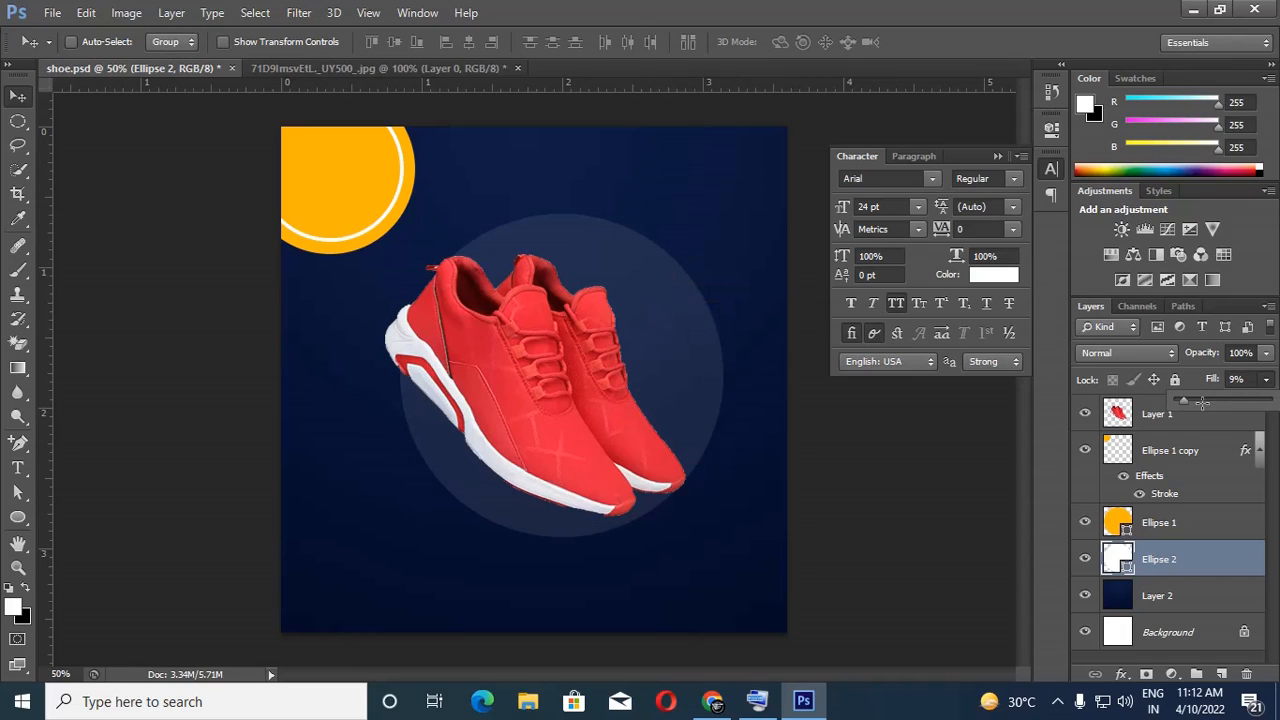
pyautogui.moveTo(1181, 399); pyautogui.dragTo(1192, 399)
# Try the Soft Light blend mode on the pale circle, and switch it to Screen
pyautogui.click(1130, 353)
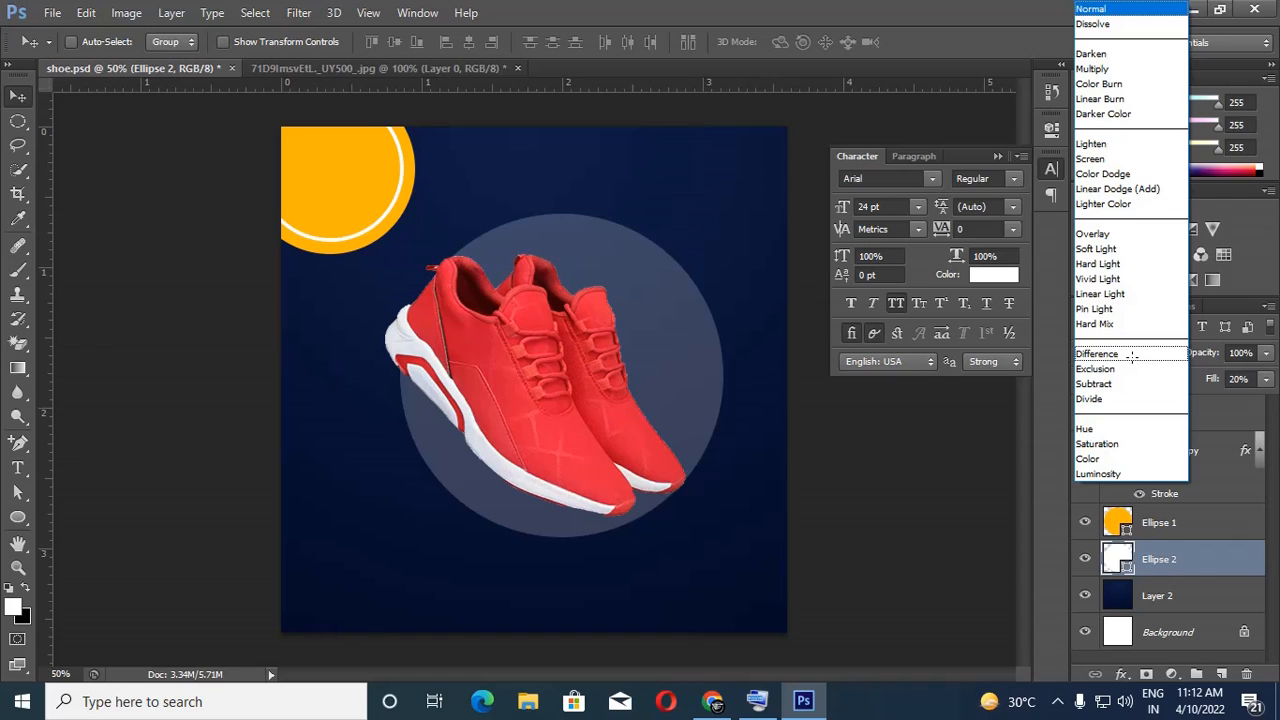
pyautogui.click(1097, 248)
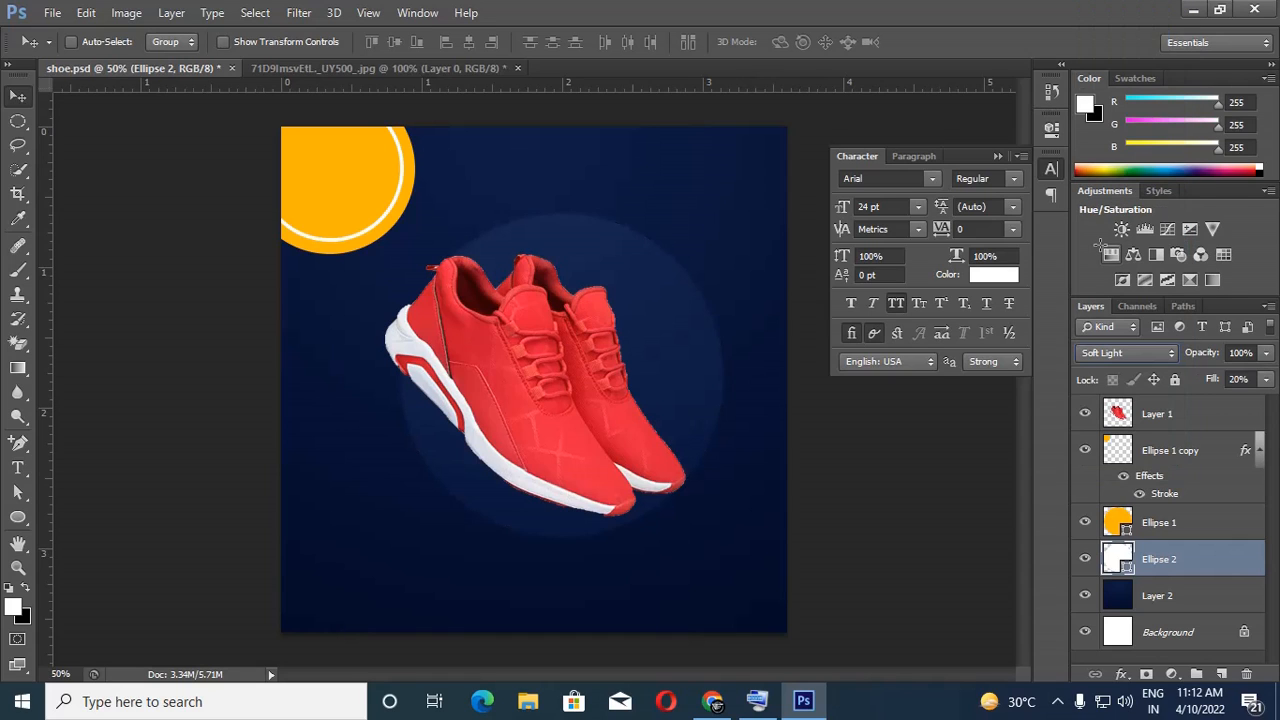
pyautogui.click(1127, 353)
pyautogui.click(1100, 160)
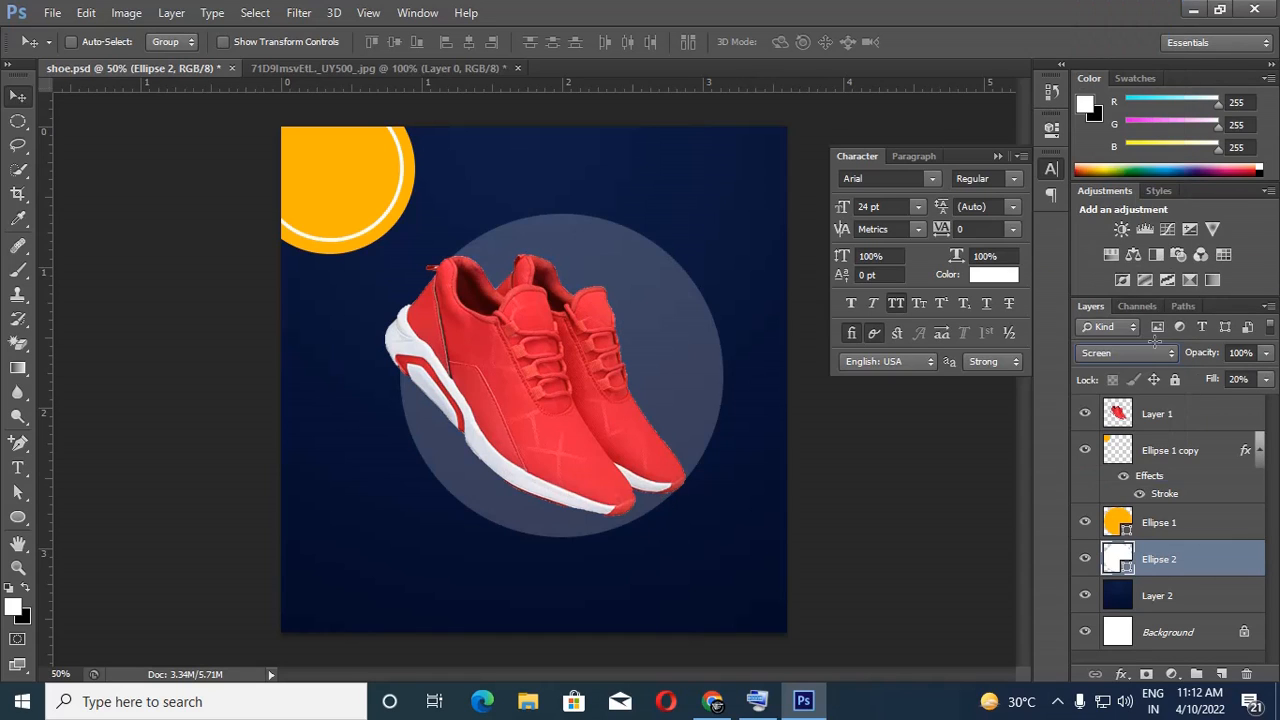
# Try the Multiply blend mode on the pale circle, change it to Soft Light, and save the document
pyautogui.click(1130, 359)
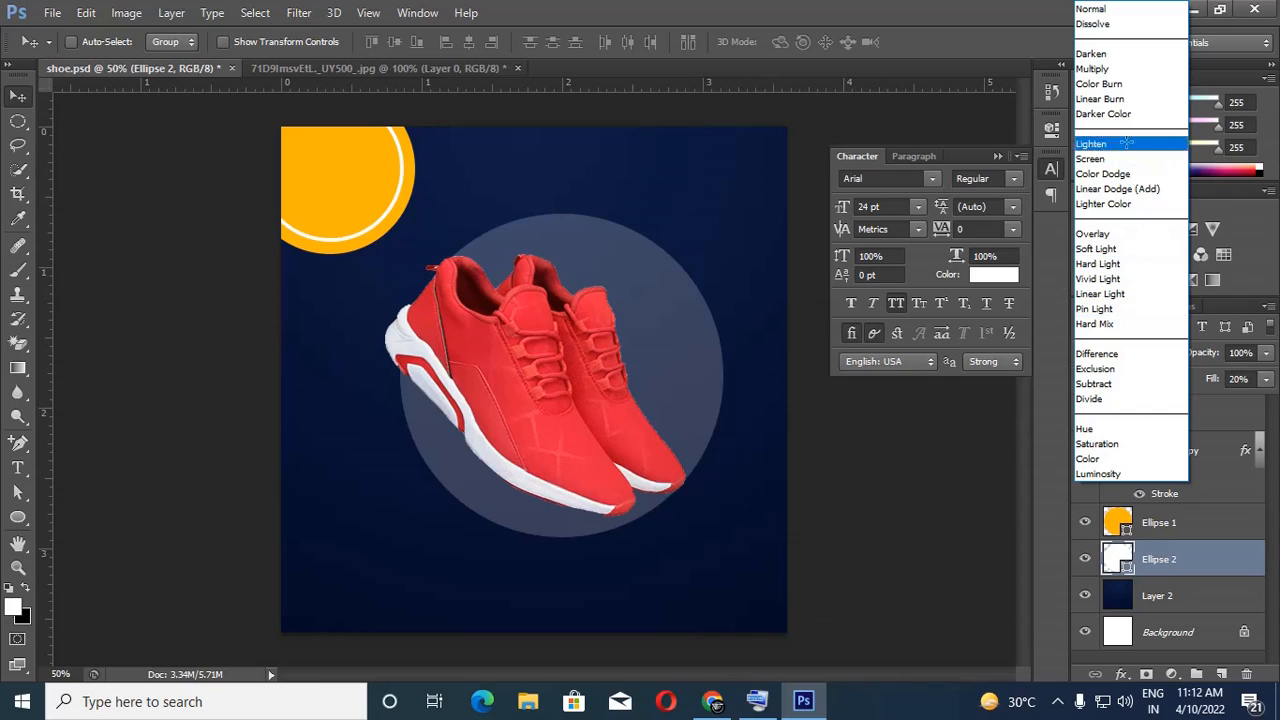
pyautogui.click(1125, 70)
pyautogui.click(1150, 353)
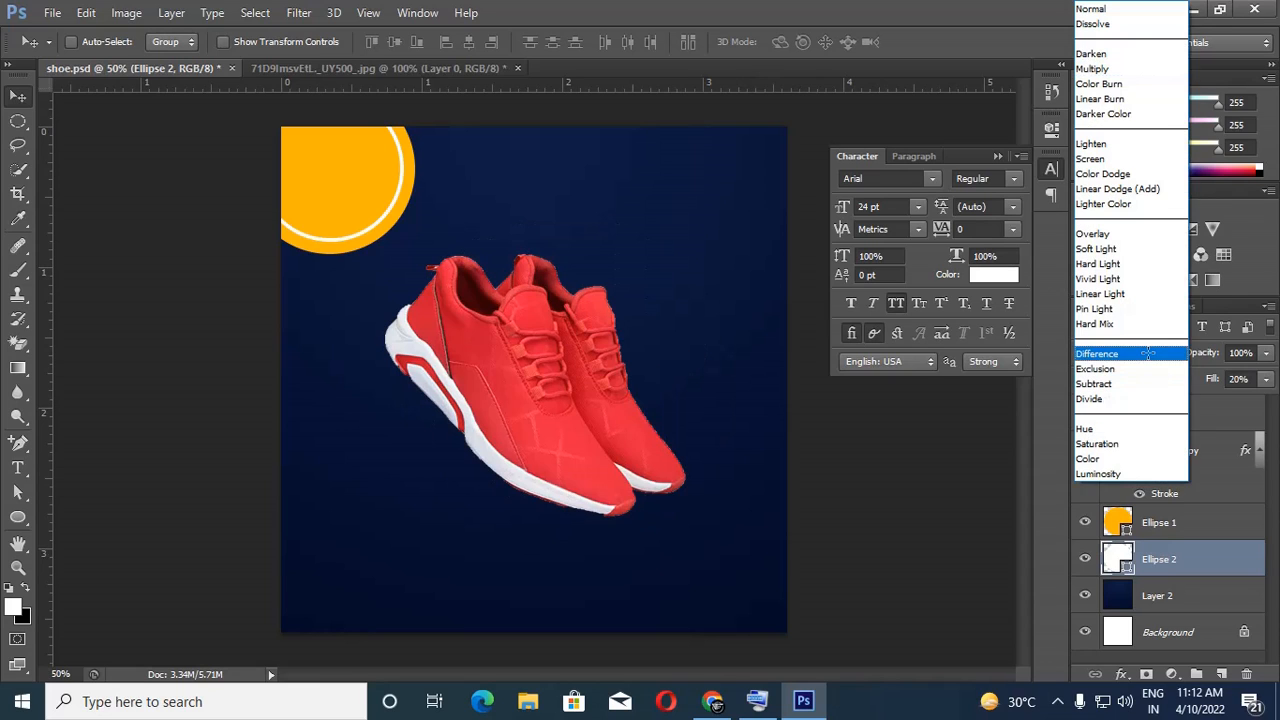
pyautogui.click(1120, 249)
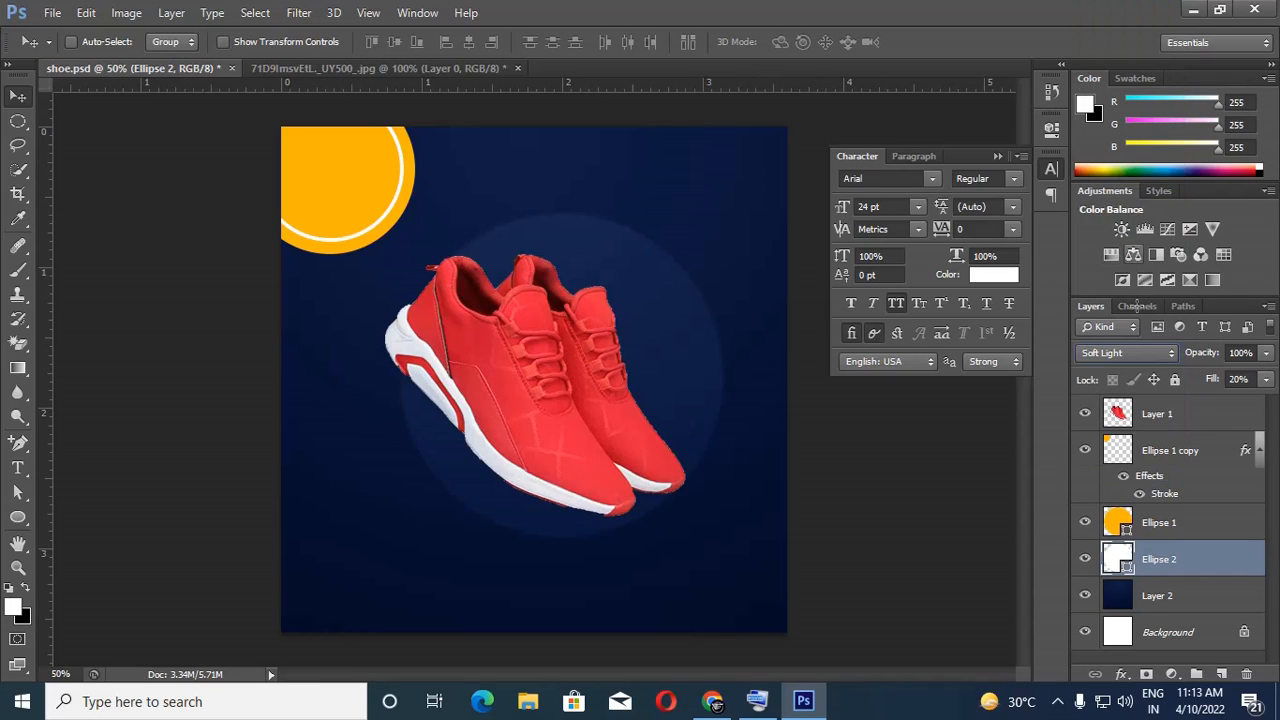
pyautogui.hotkey('ctrl', 's')
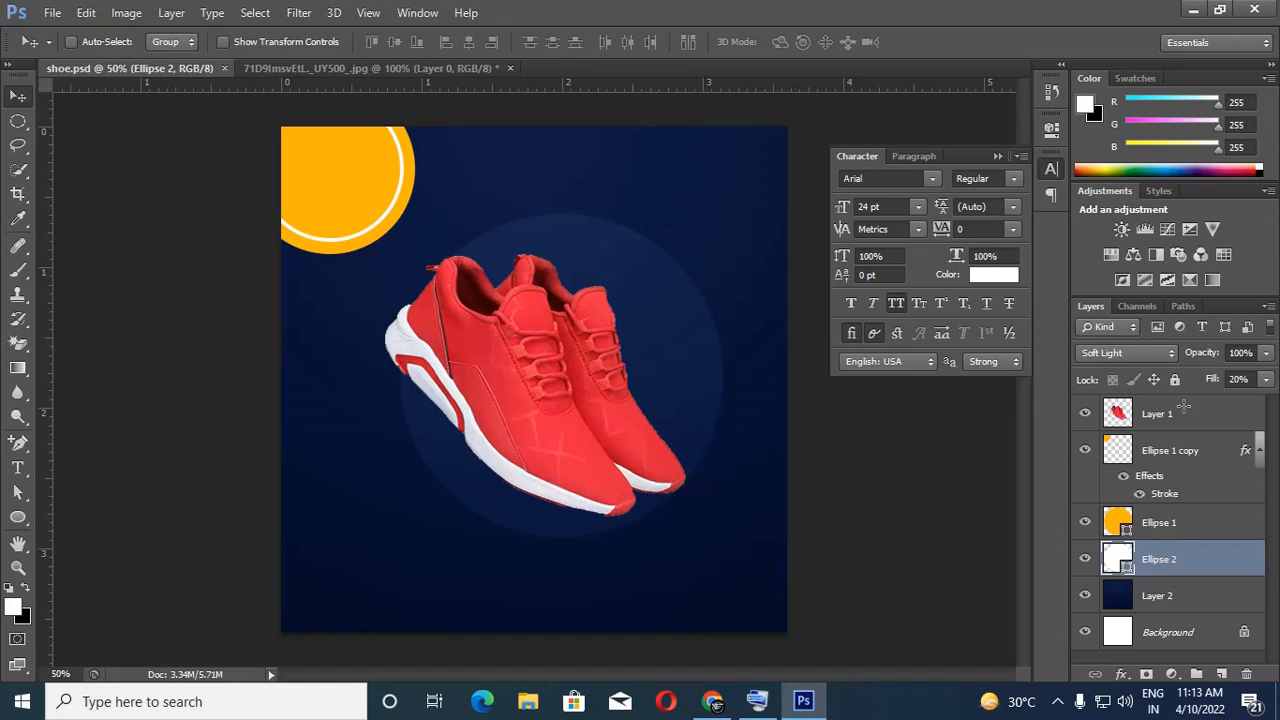
# Step the circle's blend mode back to Multiply and try raising its fill to 72%
pyautogui.click(18, 467)
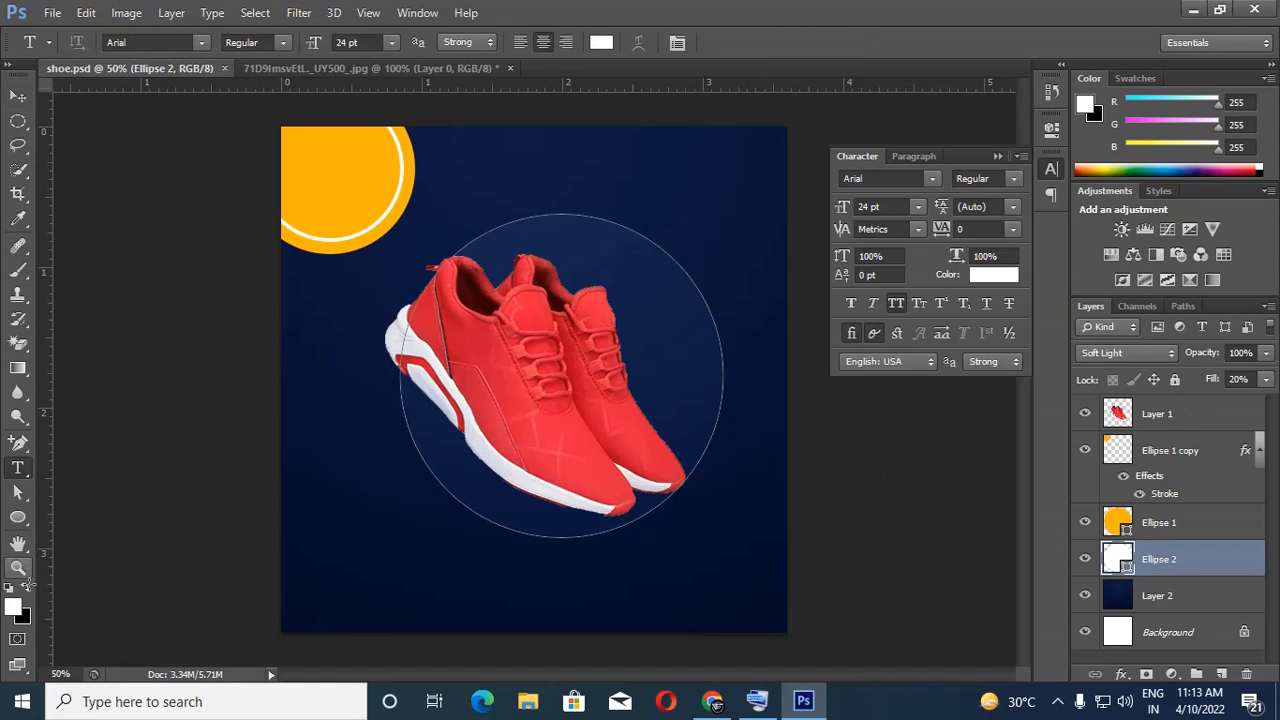
pyautogui.click(86, 12)
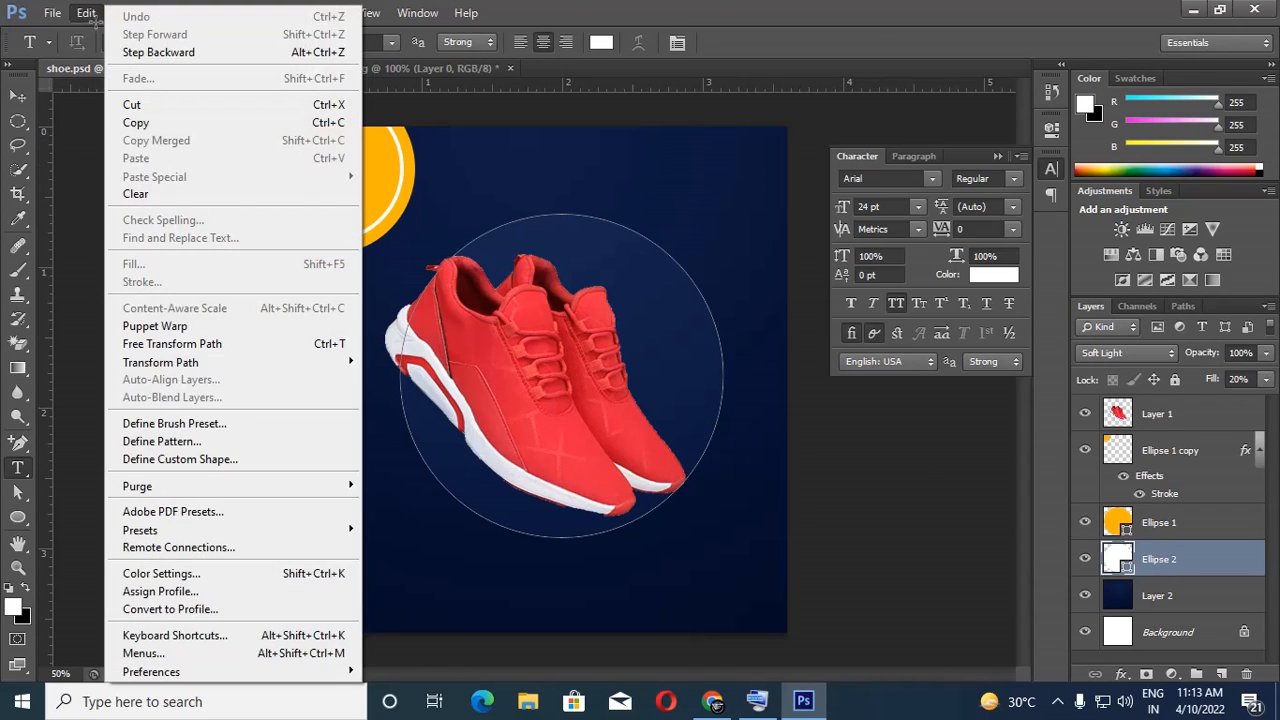
pyautogui.click(648, 300)
pyautogui.click(86, 12)
pyautogui.click(118, 51)
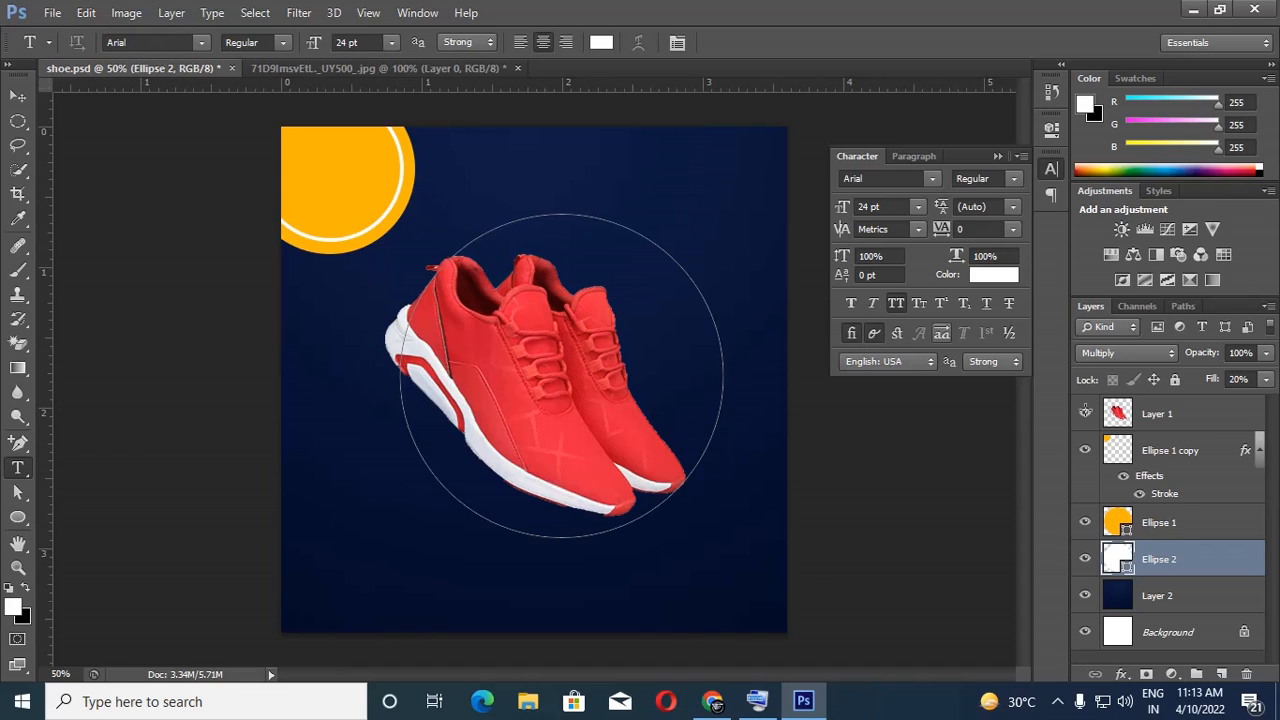
pyautogui.click(1269, 382)
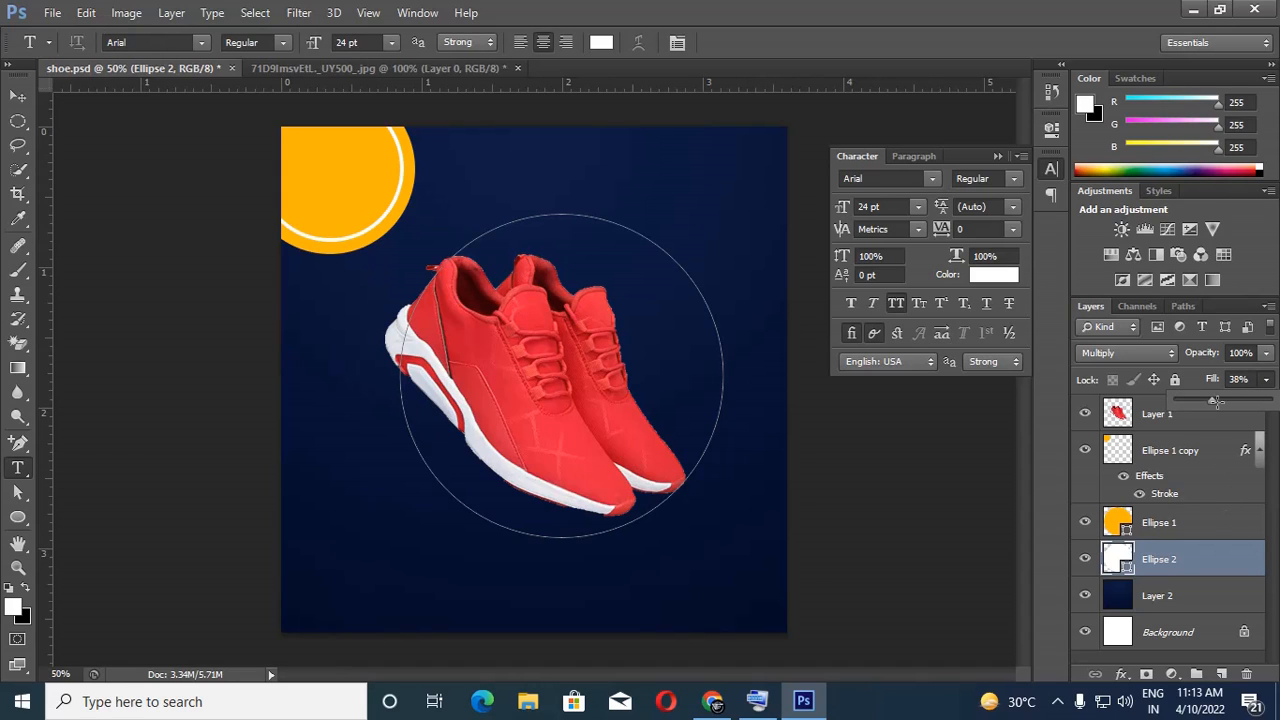
pyautogui.click(608, 529)
# Undo the stray text layer, the fill increase and the Multiply blend mode on the pale circle
pyautogui.click(86, 12)
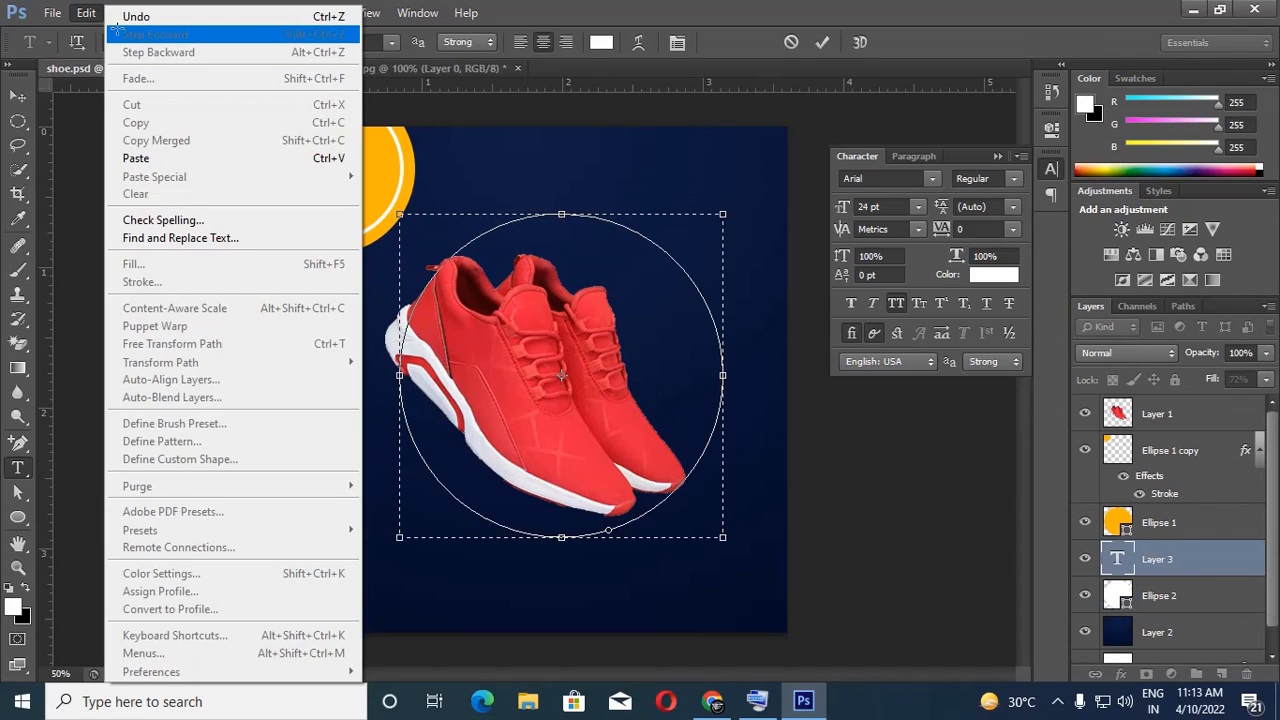
pyautogui.click(136, 16)
pyautogui.click(86, 12)
pyautogui.click(150, 52)
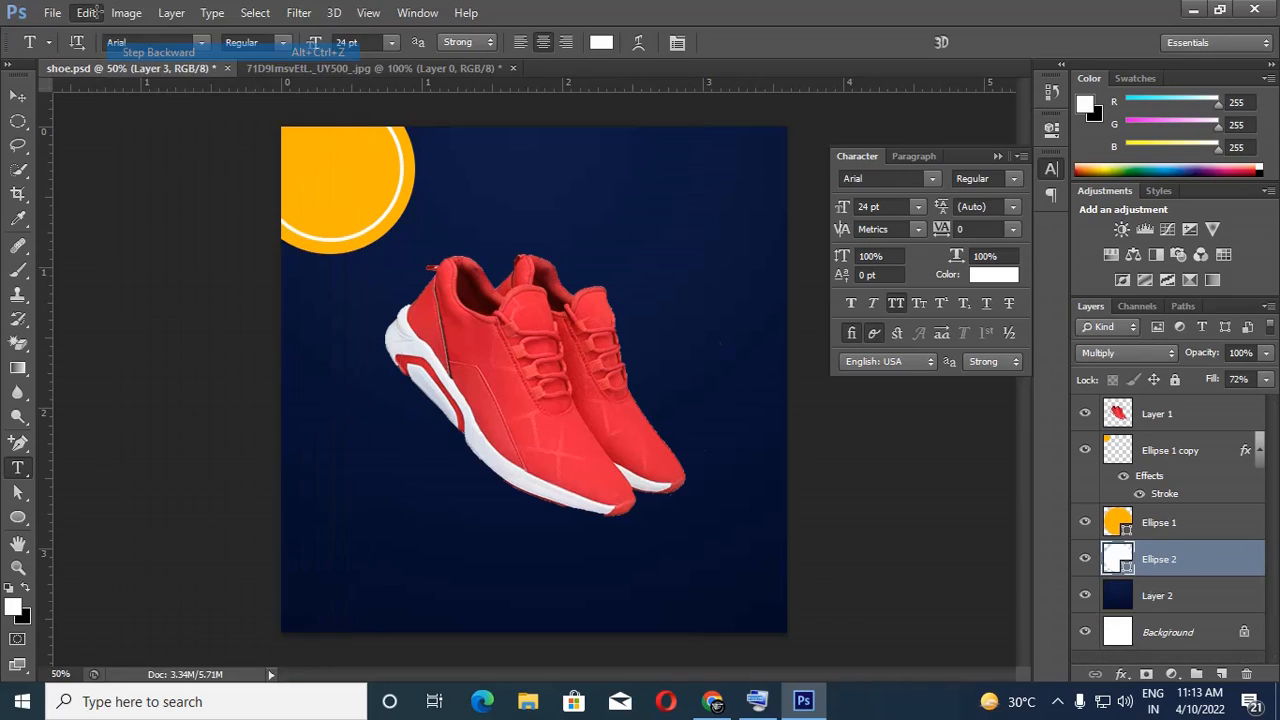
pyautogui.click(86, 12)
pyautogui.click(150, 52)
pyautogui.click(86, 12)
pyautogui.click(150, 52)
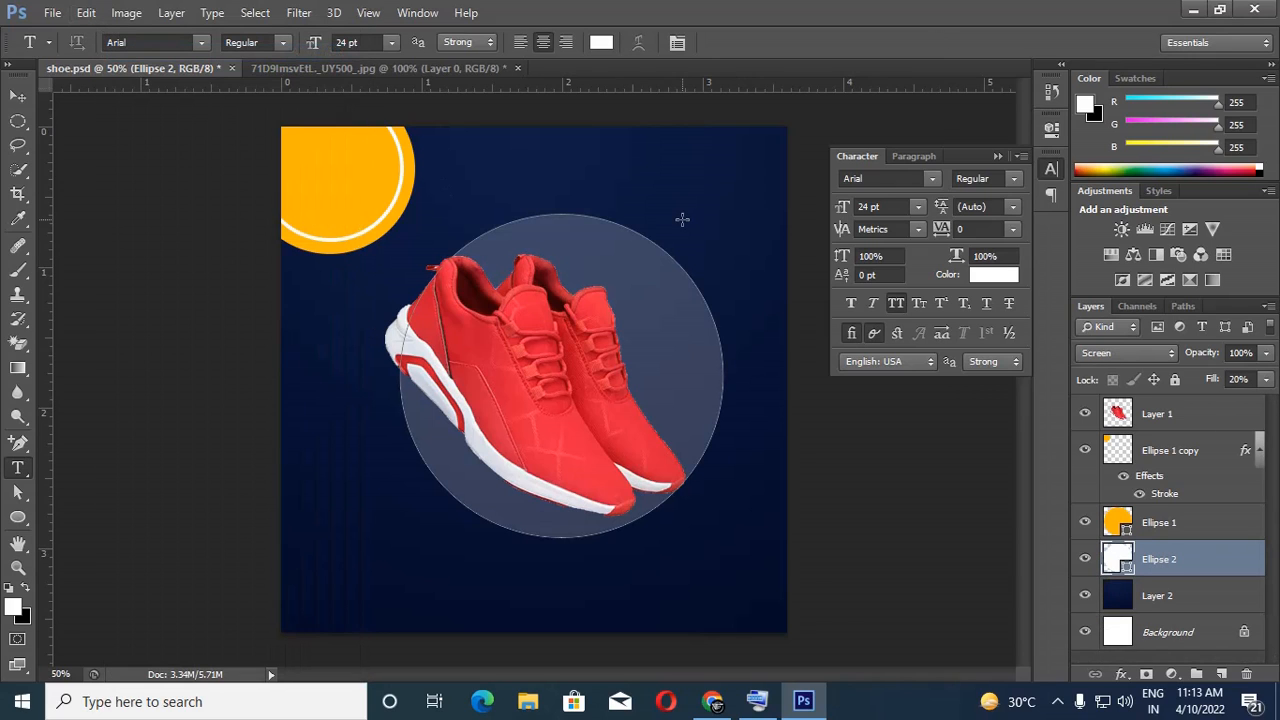
# Rasterize the pale circle's layer behind the shoes and reduce its fill to 3%
pyautogui.rightClick(1240, 559)
pyautogui.click(880, 247)
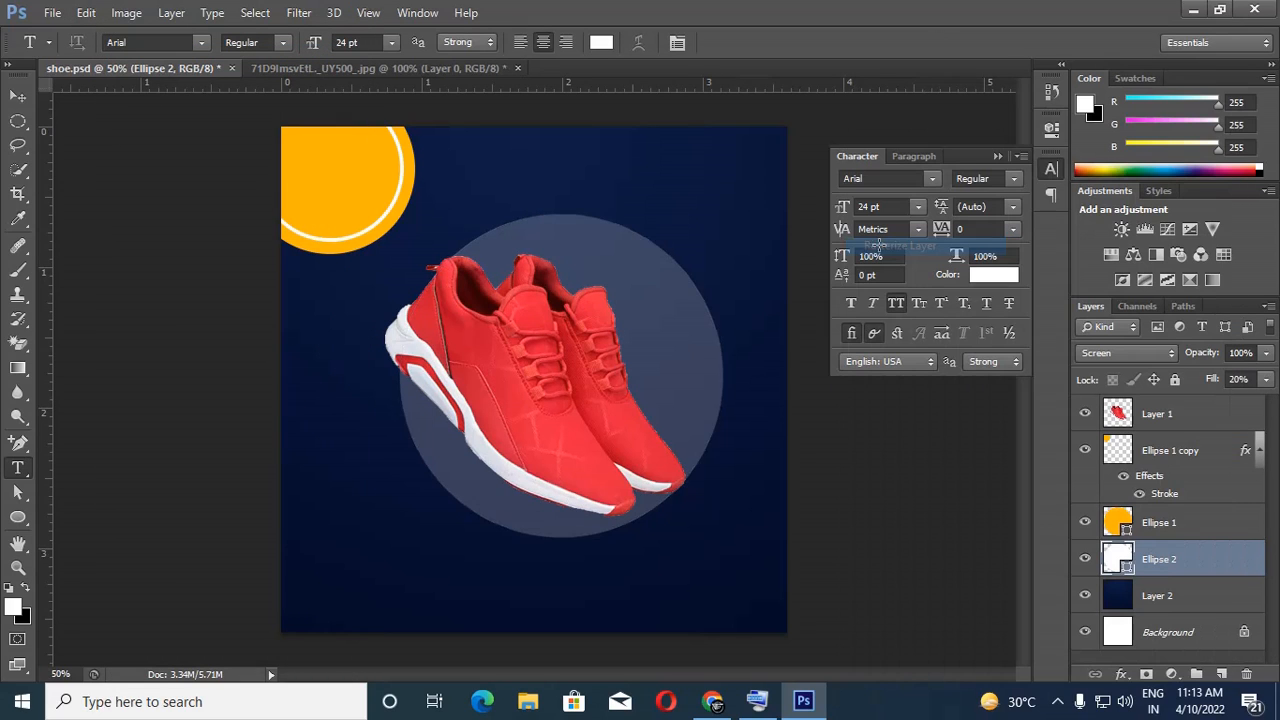
pyautogui.moveTo(1265, 380); pyautogui.dragTo(1175, 399)
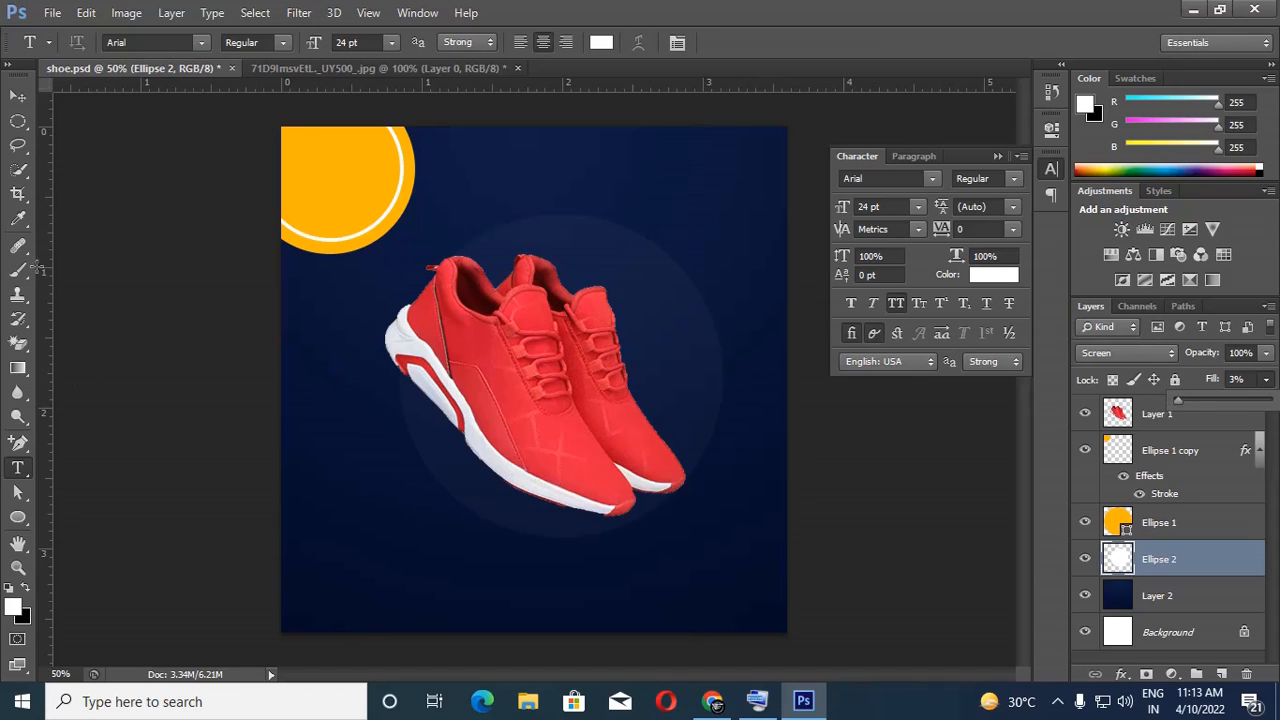
# Move the shoes about 0.19 in to the right over the faint circle and save the document
pyautogui.press('v')
pyautogui.rightClick(455, 408)
pyautogui.click(480, 420)
pyautogui.moveTo(480, 420); pyautogui.dragTo(505, 420)
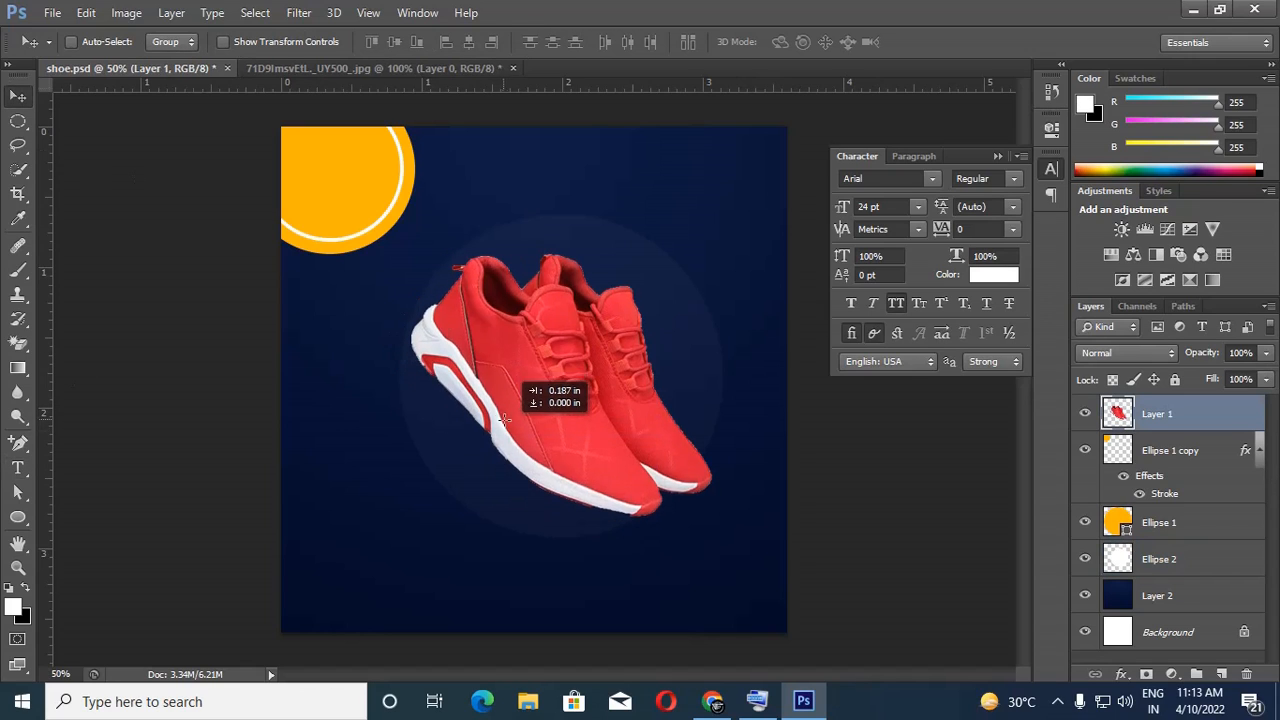
pyautogui.hotkey('ctrl', 's')
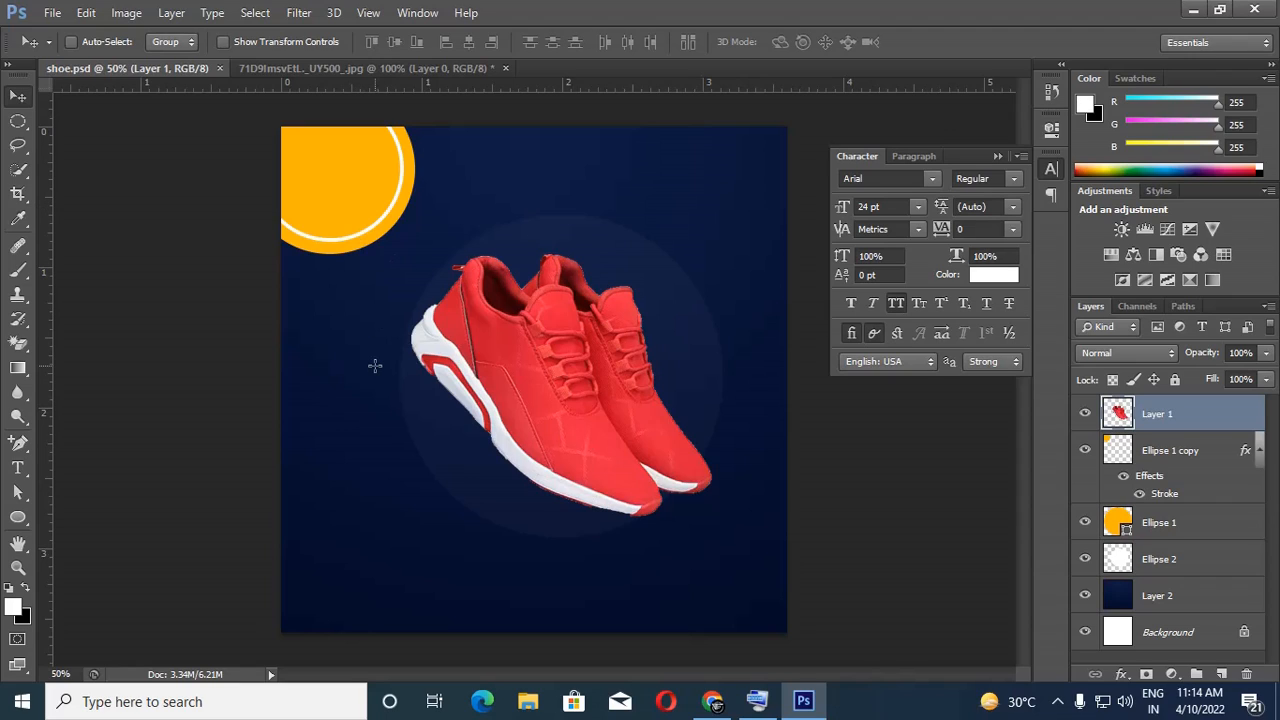
# Delete the white-ringed circle copy and the solid orange circle from the canvas's top-left corner
pyautogui.rightClick(352, 196)
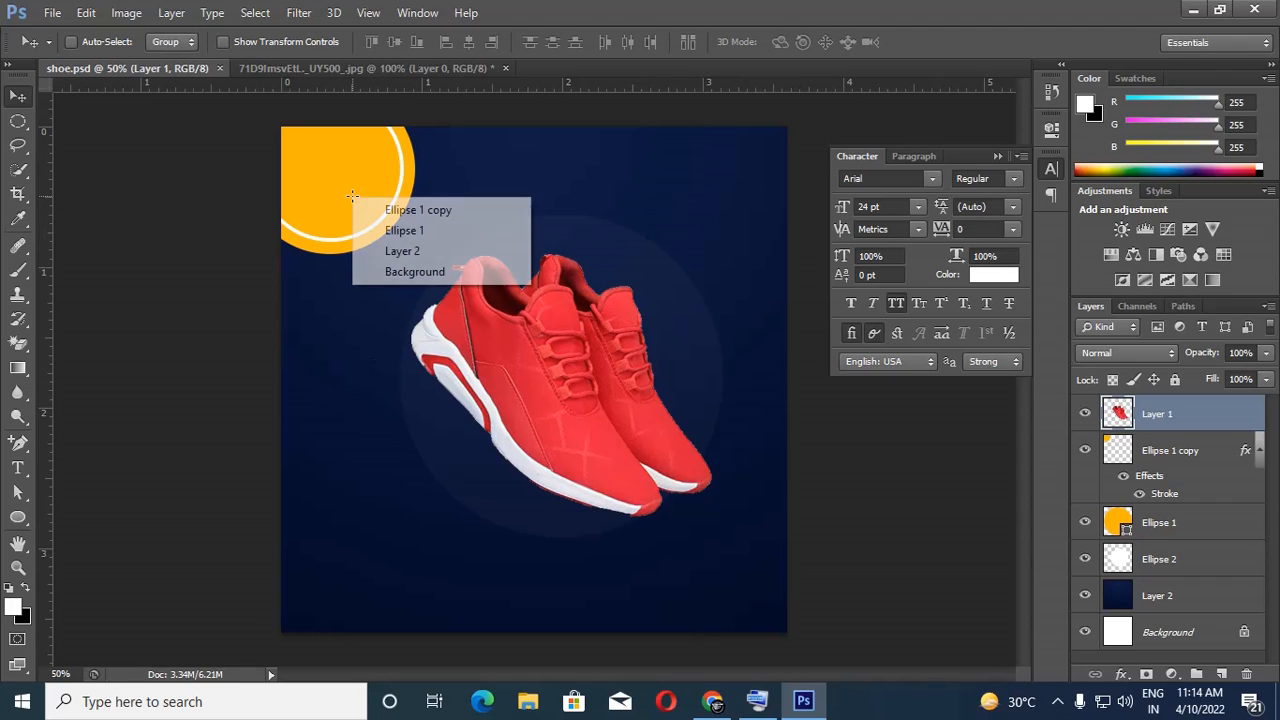
pyautogui.click(378, 209)
pyautogui.press('Delete')
pyautogui.rightClick(363, 203)
pyautogui.click(380, 212)
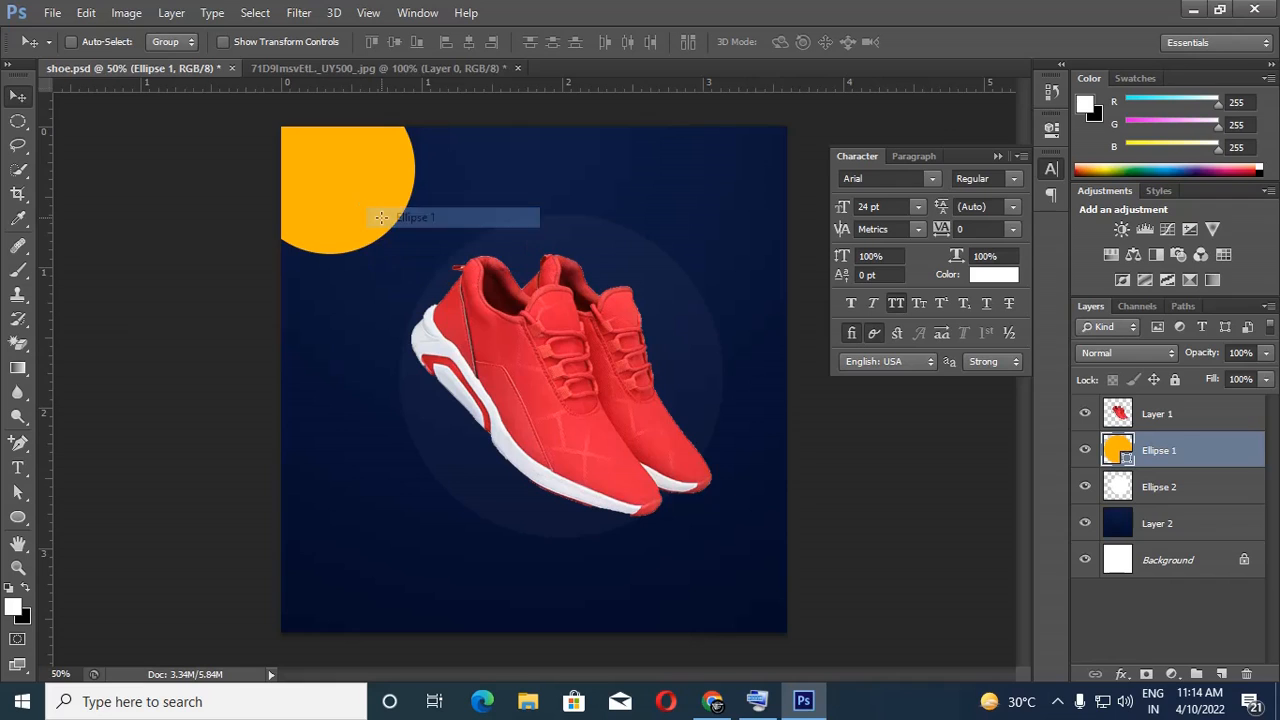
pyautogui.press('Delete')
# Draw a rounded rectangle in the upper-left area of the canvas, partly behind the shoes
pyautogui.click(18, 517)
pyautogui.click(125, 531)
pyautogui.moveTo(334, 145); pyautogui.dragTo(508, 326)
# Set the foreground colour to ffb400, rasterize the rounded rectangle and fill it with that orange
pyautogui.click(13, 606)
pyautogui.write('ffb400')
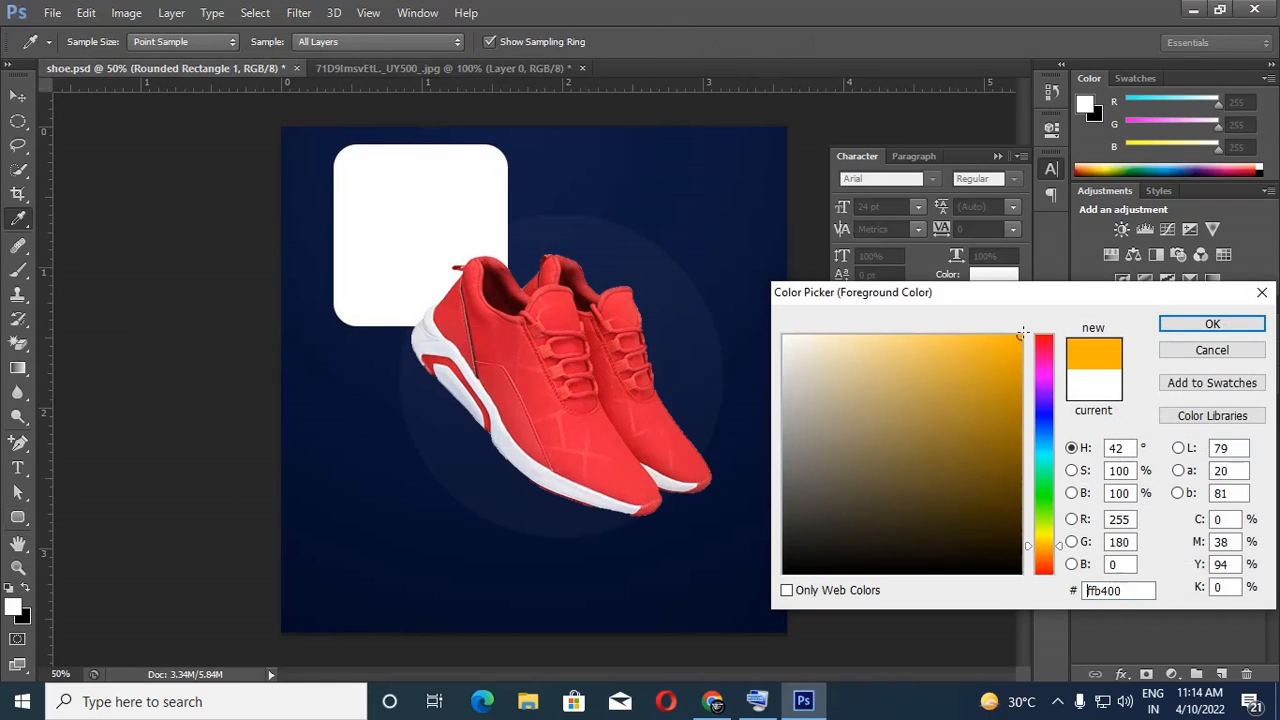
pyautogui.click(1211, 324)
pyautogui.click(18, 342)
pyautogui.click(100, 375)
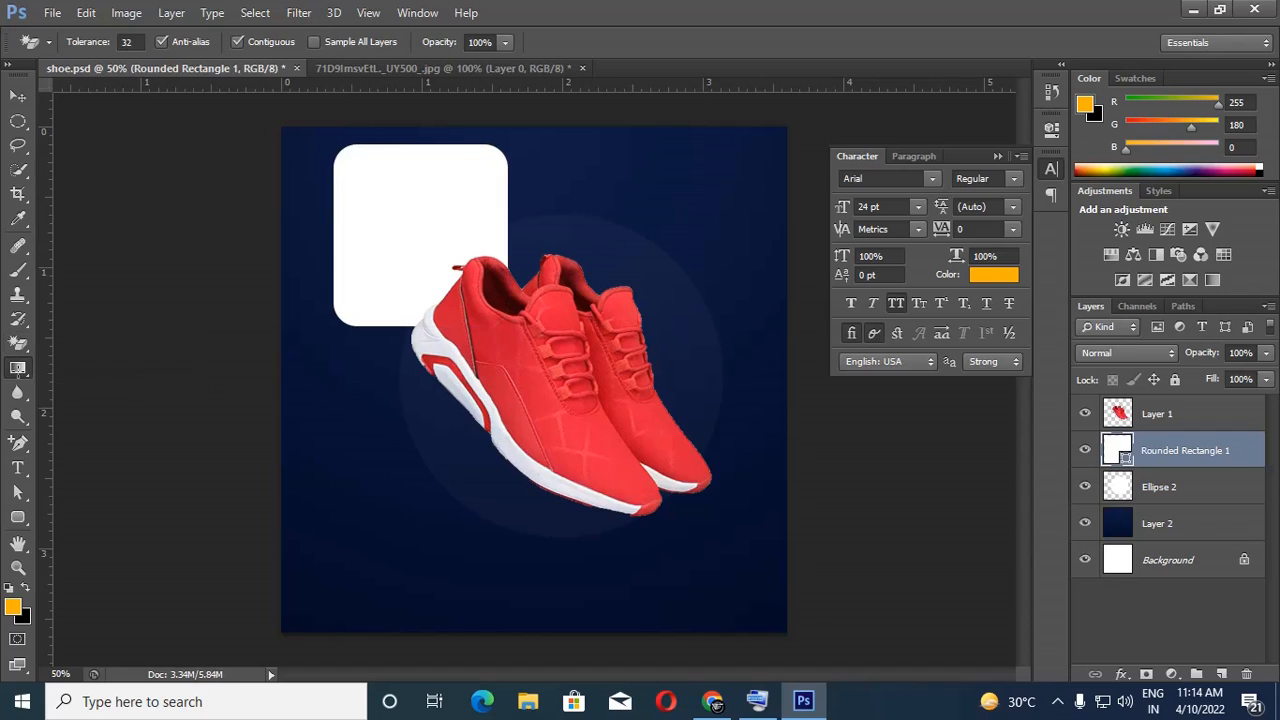
pyautogui.click(18, 366)
pyautogui.click(100, 389)
pyautogui.click(546, 263)
pyautogui.press('Return')
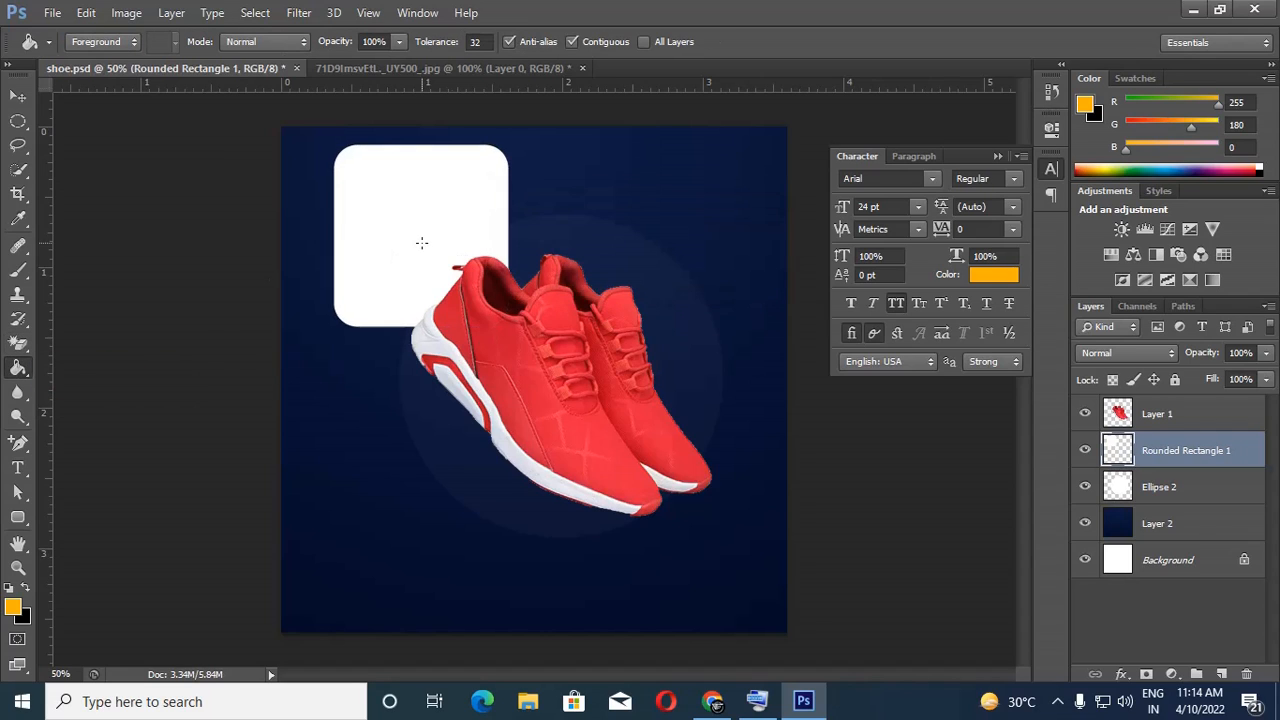
pyautogui.click(420, 240)
# Move the orange rounded rectangle partly off the canvas's top-left corner and tilt it
pyautogui.click(18, 95)
pyautogui.moveTo(358, 251); pyautogui.dragTo(232, 152)
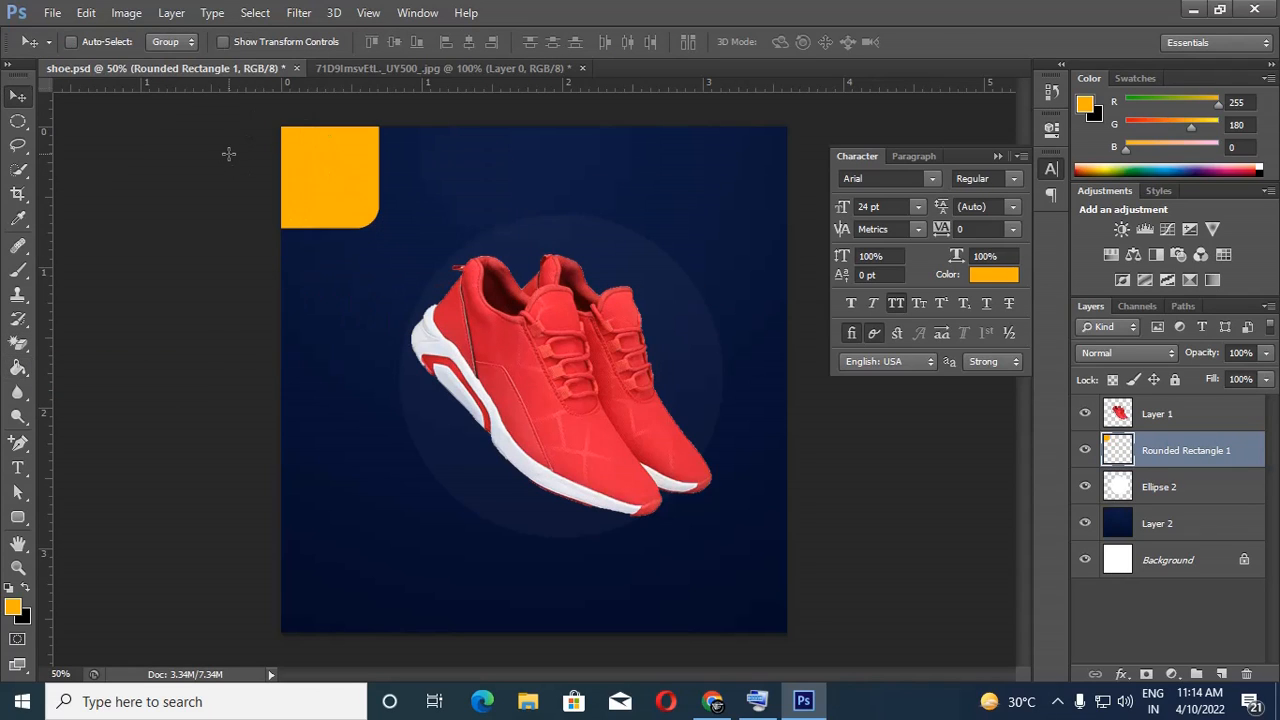
pyautogui.hotkey('ctrl', 't')
pyautogui.moveTo(391, 234); pyautogui.dragTo(720, 632)
pyautogui.press('Return')
# Place a duplicate of the orange rectangle partly off the canvas's bottom-right corner and rotate it so a rounded corner points up
pyautogui.click(712, 701)
pyautogui.click(1172, 15)
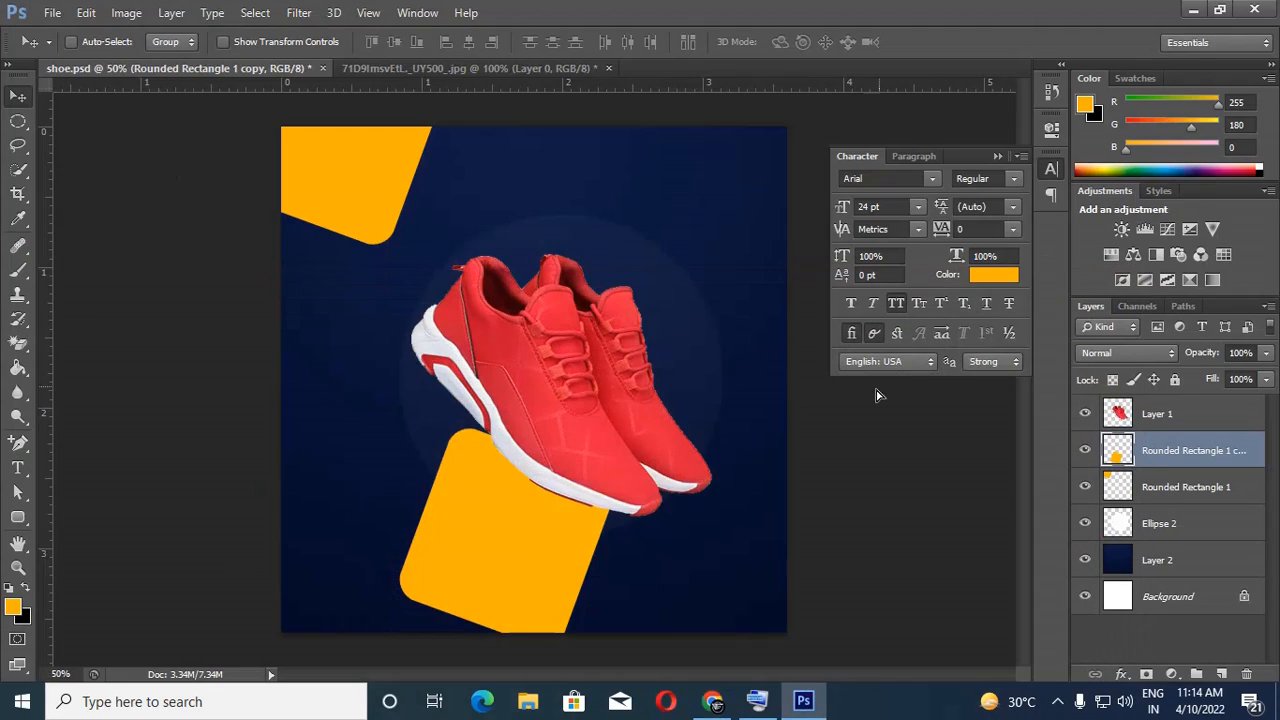
pyautogui.moveTo(548, 535); pyautogui.dragTo(585, 516)
pyautogui.hotkey('ctrl', 't')
pyautogui.moveTo(698, 578); pyautogui.dragTo(703, 582)
pyautogui.moveTo(930, 630); pyautogui.dragTo(737, 614)
pyautogui.press('Return')
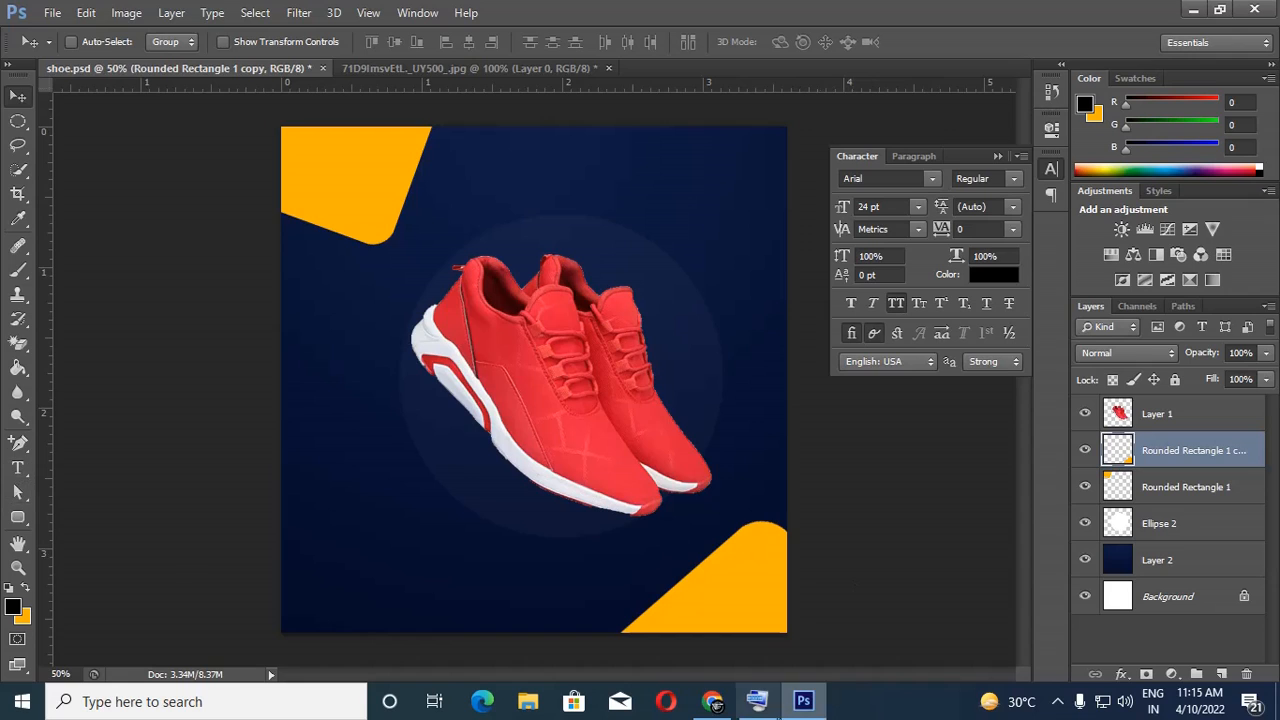
# Switch to Chrome, search images for "shoe social media post design" and preview the blue "New and Exclusive Products" shoe post
pyautogui.click(712, 701)
pyautogui.doubleClick(229, 93)
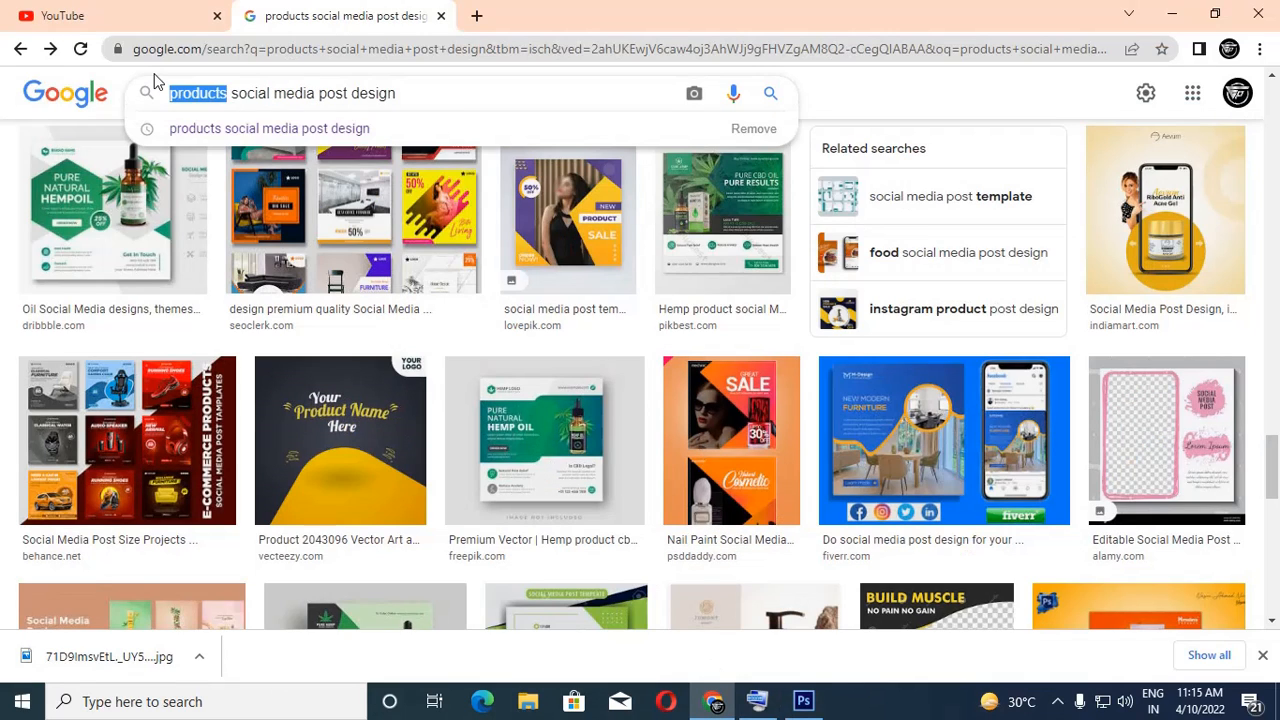
pyautogui.write('shoe')
pyautogui.press('Return')
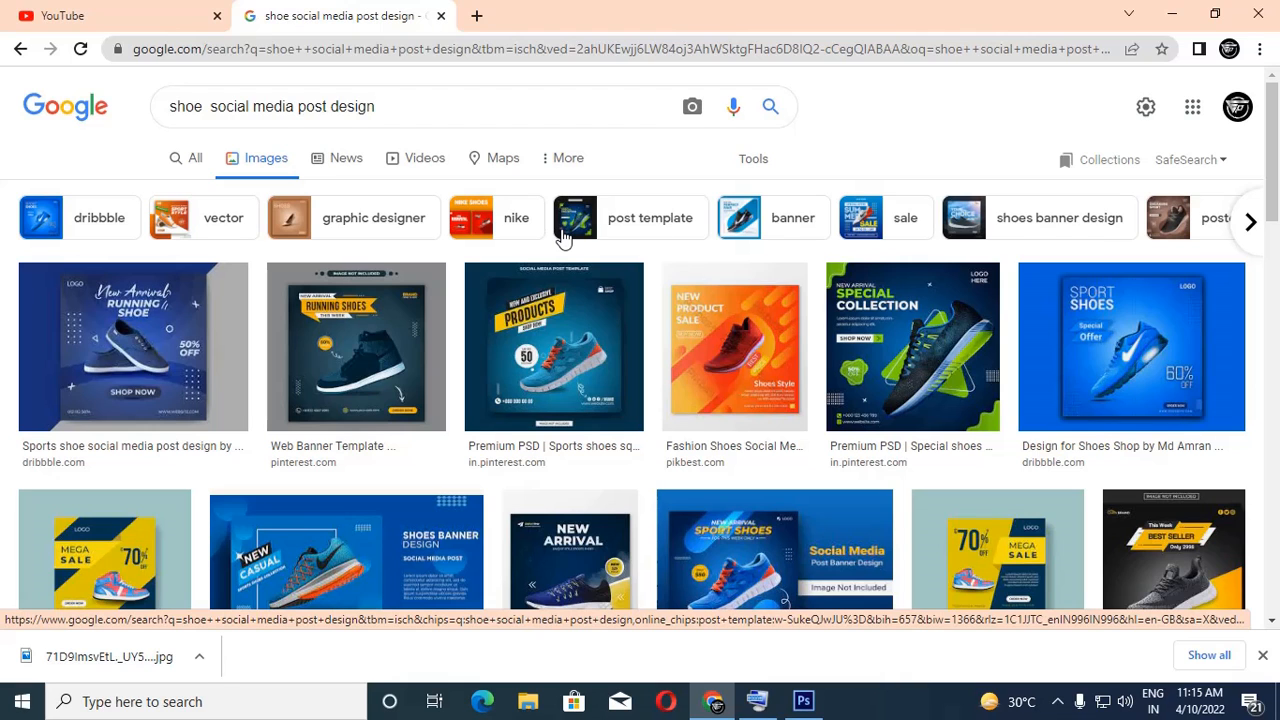
pyautogui.scroll(-5, 563, 286)
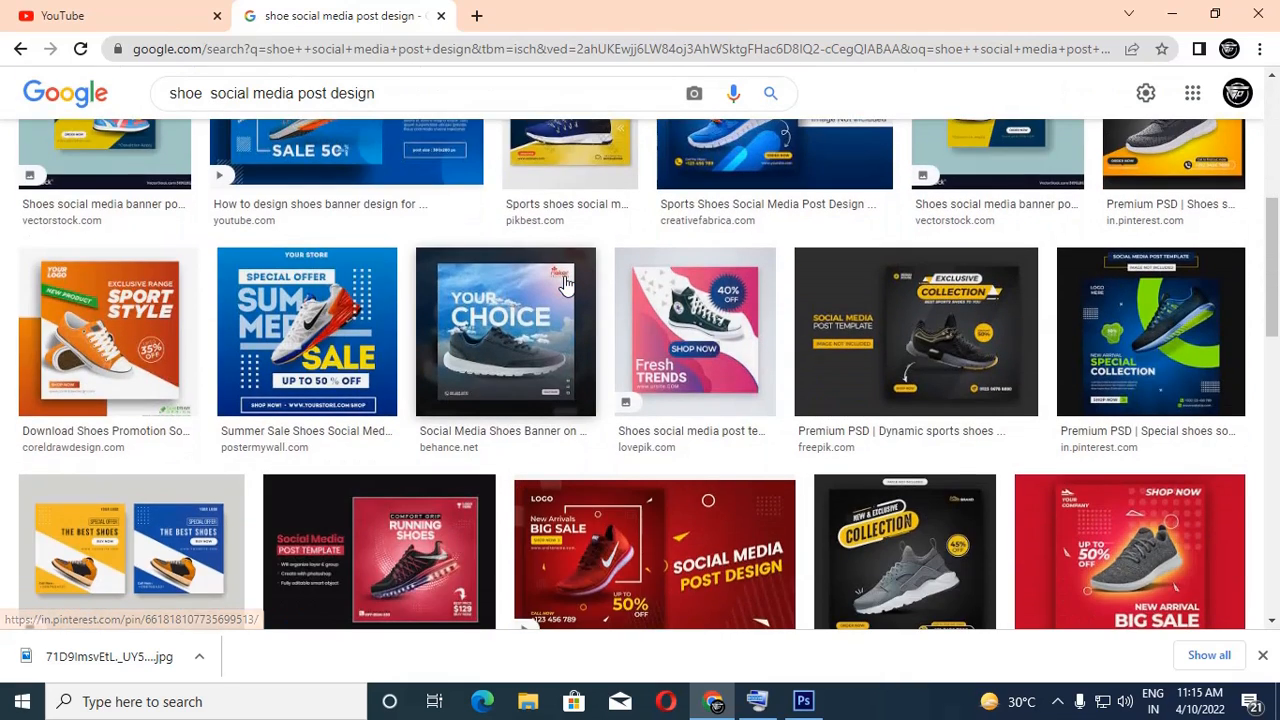
pyautogui.scroll(4, 563, 286)
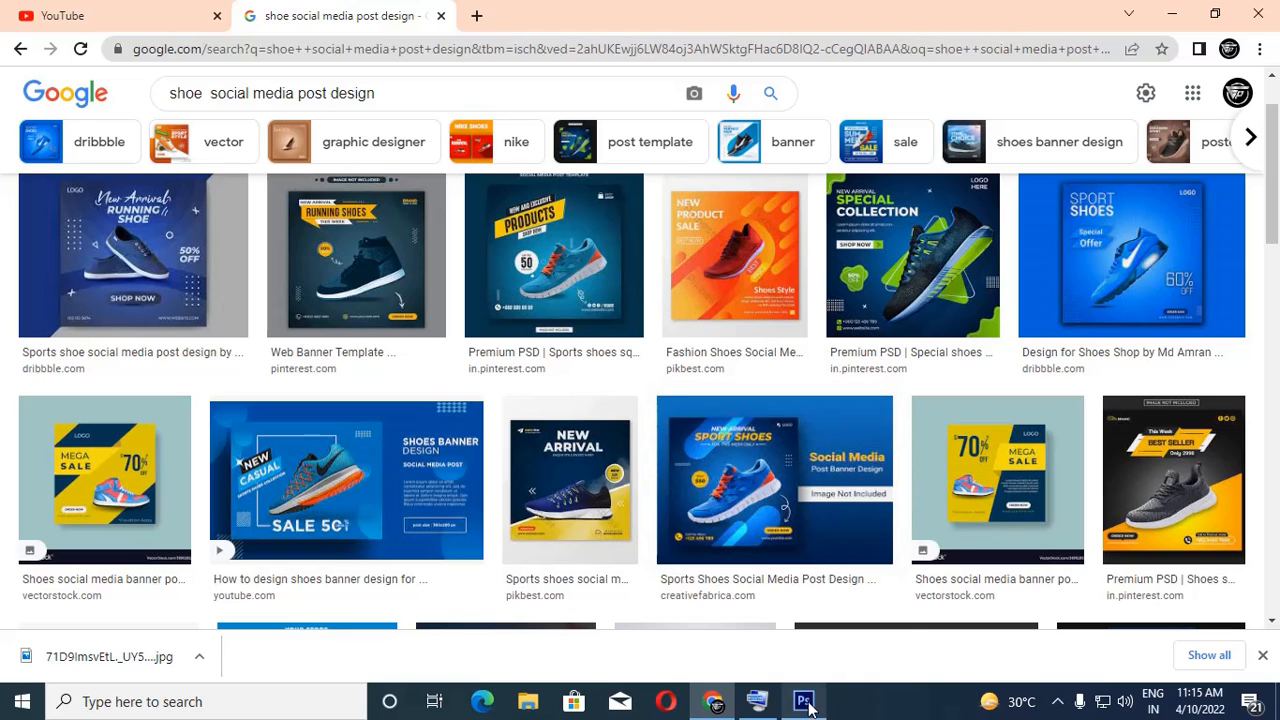
pyautogui.moveTo(768, 705)
pyautogui.click(614, 206)
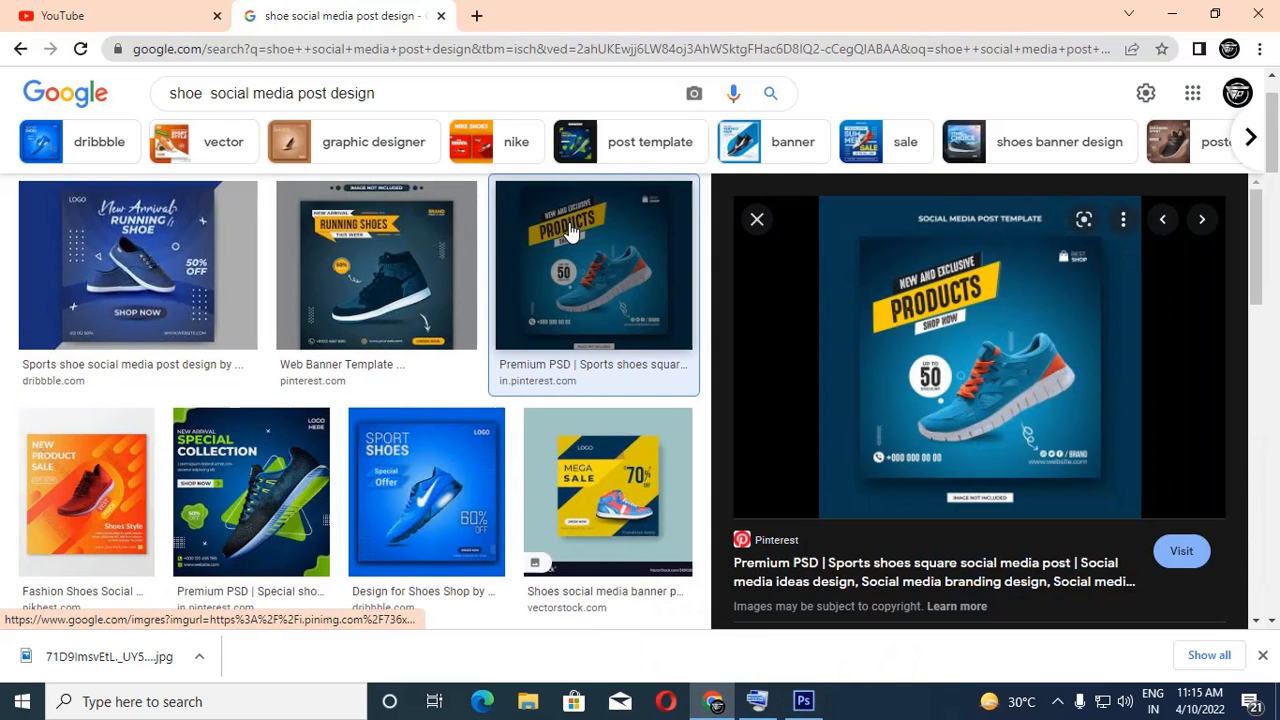
# Return to Photoshop and add the two-line black text "50 % OFFER" on a new layer over the top-left orange shape
pyautogui.click(1172, 13)
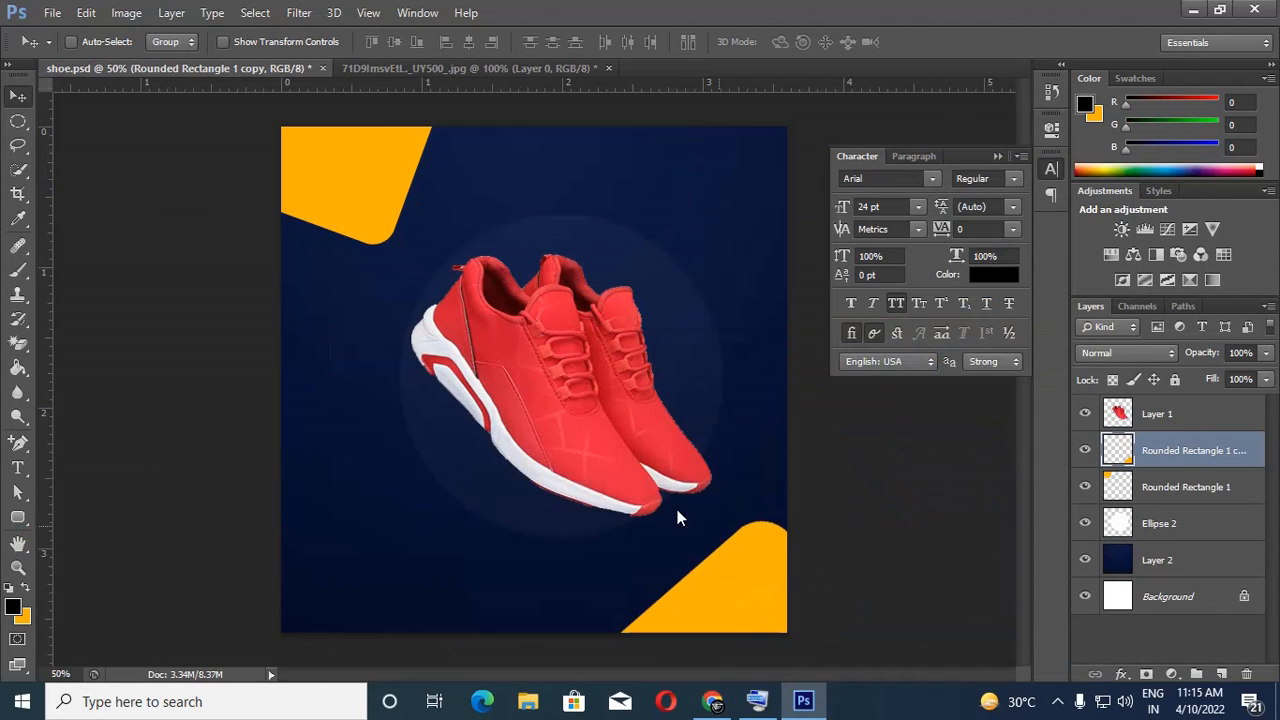
pyautogui.click(18, 467)
pyautogui.click(1180, 500)
pyautogui.click(1221, 674)
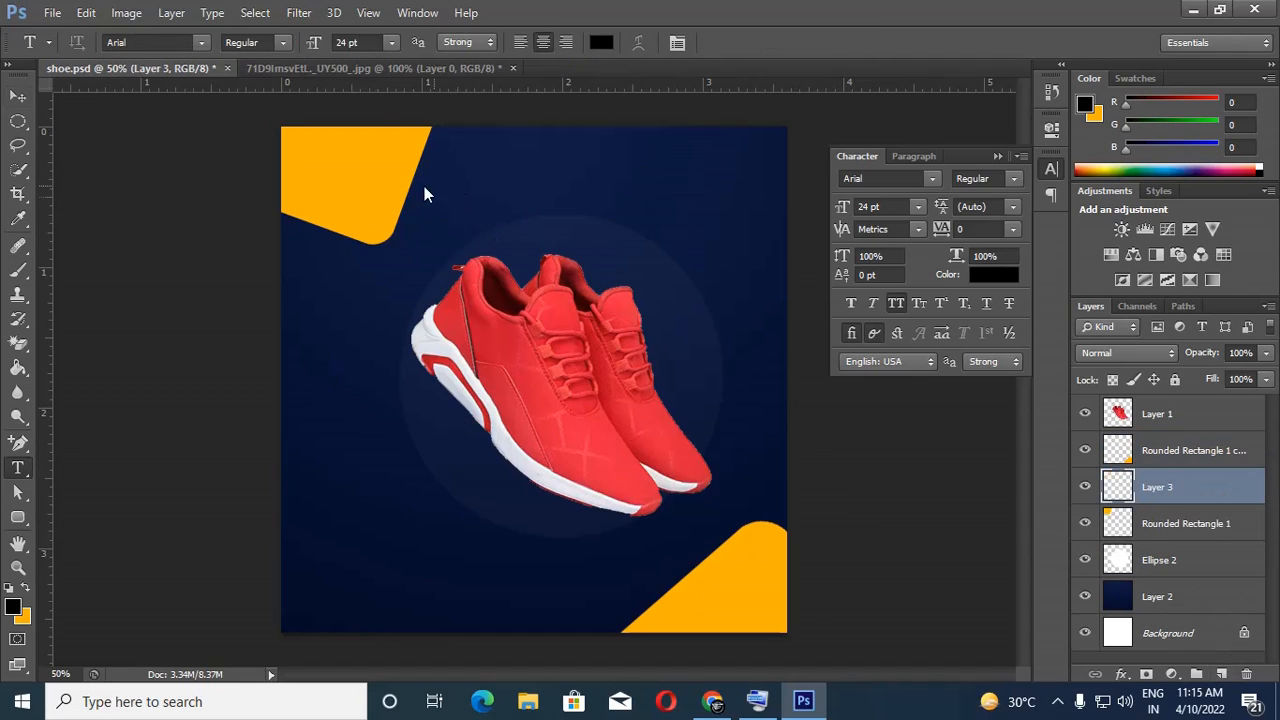
pyautogui.click(347, 180)
pyautogui.write('50 %')
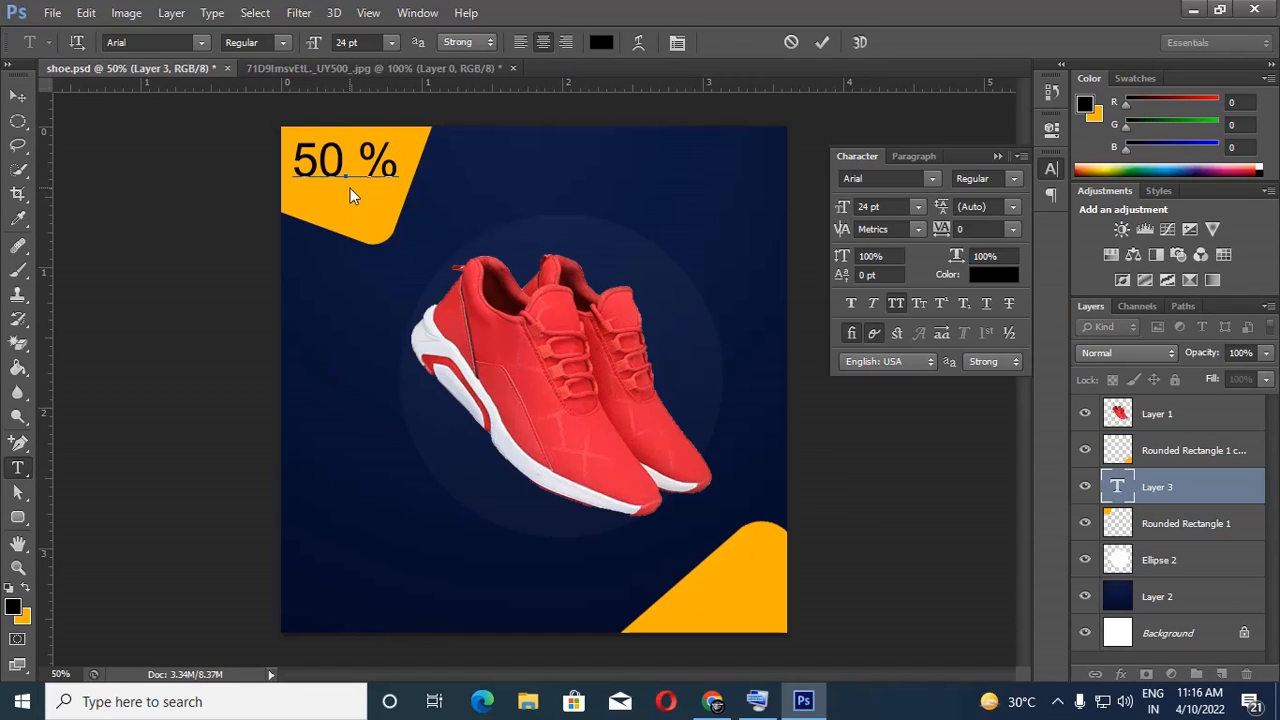
pyautogui.press('Return')
pyautogui.write('OFFER')
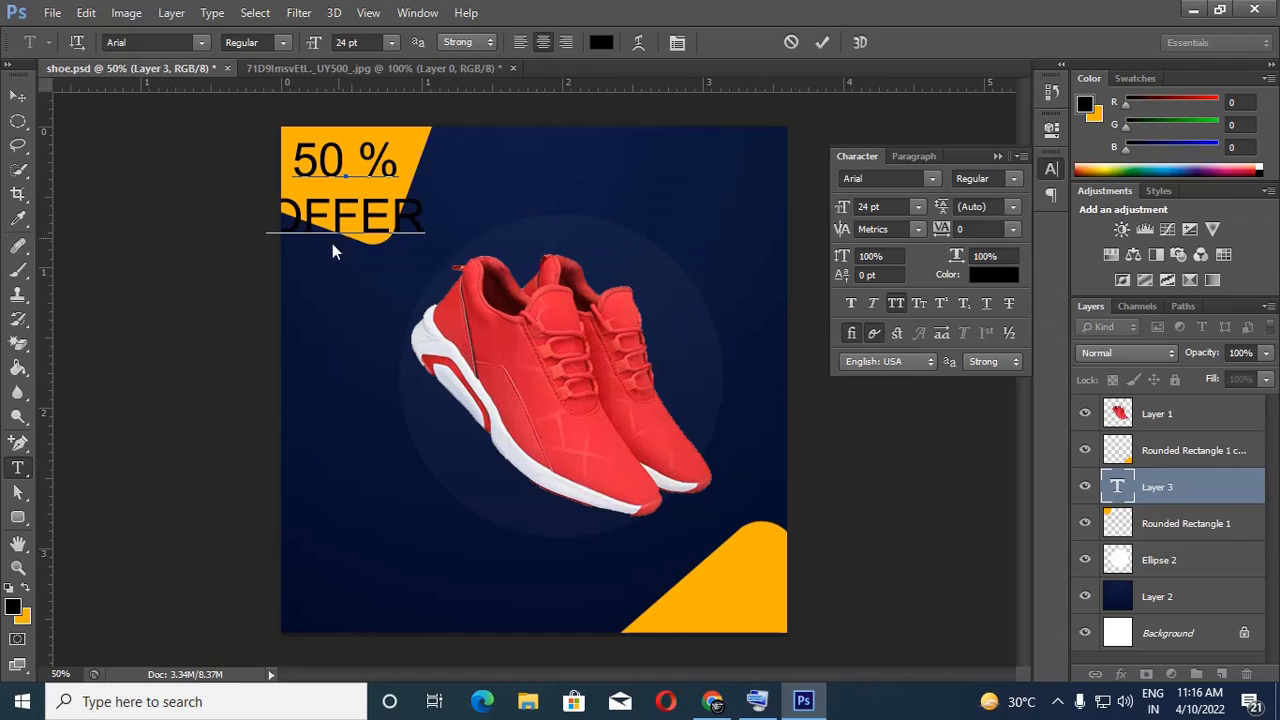
# Format the whole "50 % OFFER" text as Bold at 18 pt
pyautogui.press('Up')
pyautogui.hotkey('shift', 'Home')
pyautogui.hotkey('ctrl', 'a')
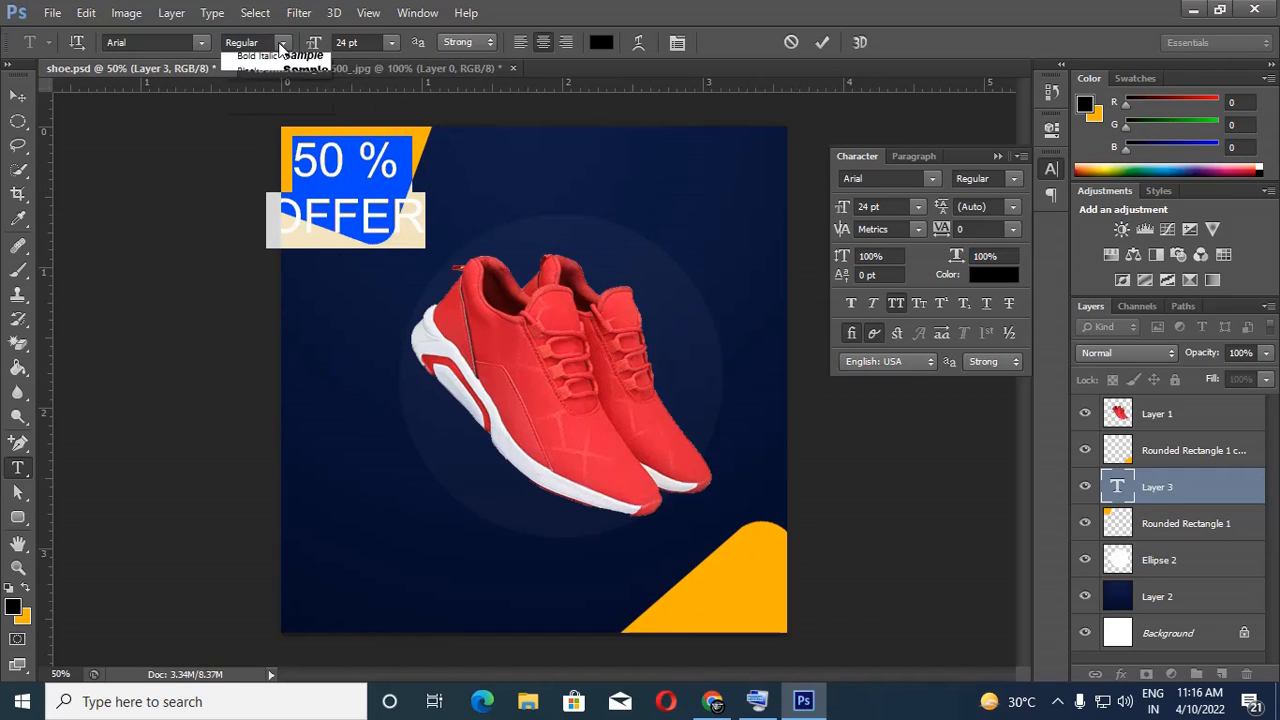
pyautogui.click(255, 42)
pyautogui.click(268, 103)
pyautogui.click(393, 43)
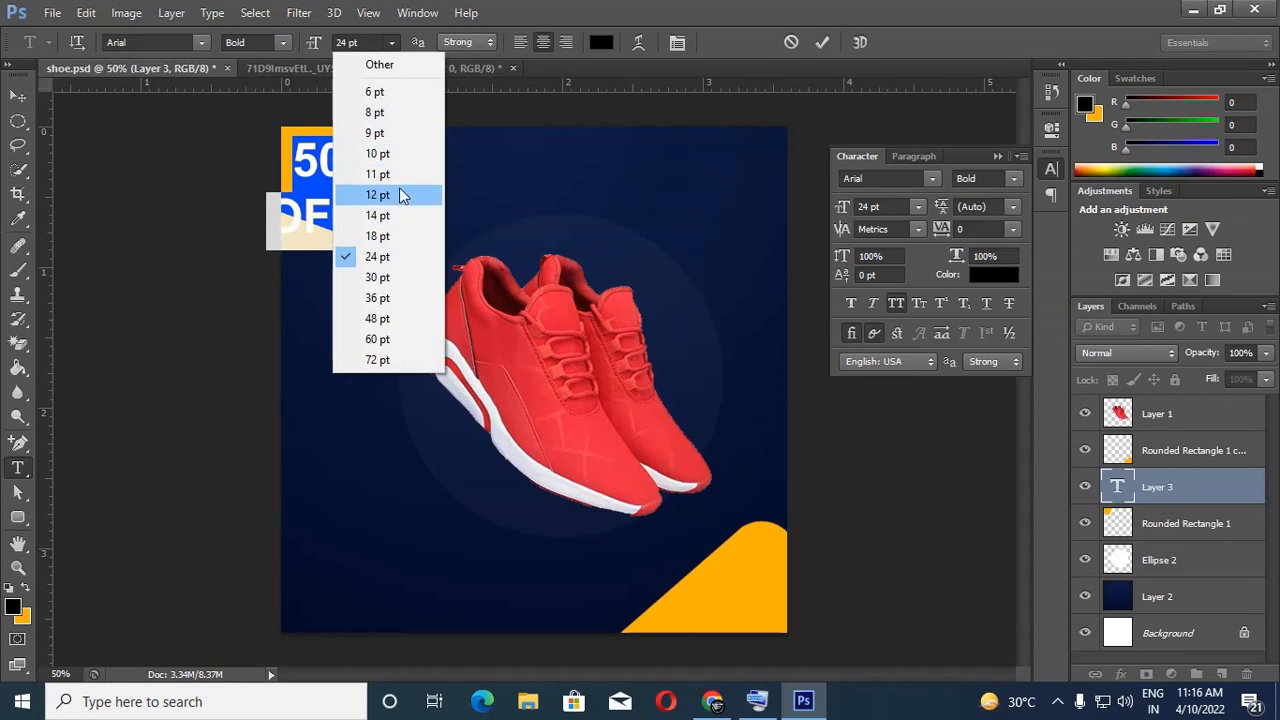
pyautogui.click(399, 234)
# Enlarge the top-left orange shape and reposition the "50 % OFFER" text to sit inside it
pyautogui.click(19, 99)
pyautogui.moveTo(406, 145); pyautogui.dragTo(401, 141)
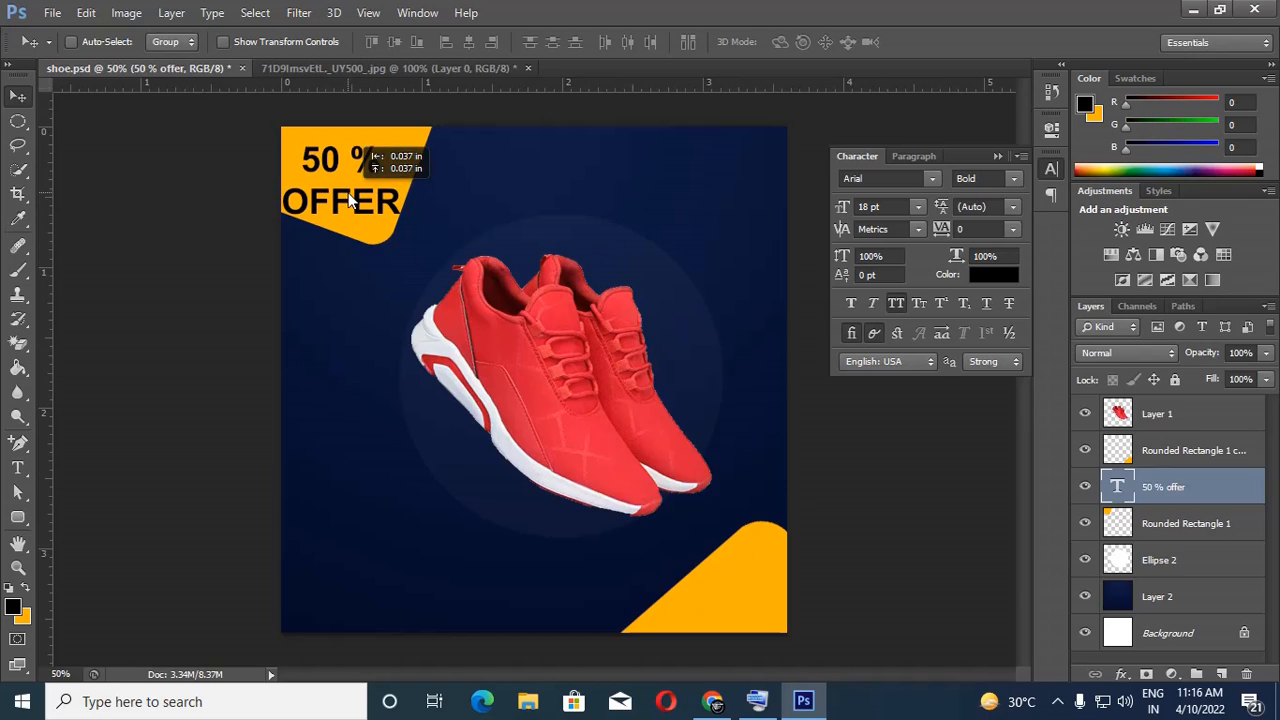
pyautogui.keyDown('ctrl'); pyautogui.click(401, 141); pyautogui.keyUp('ctrl')
pyautogui.hotkey('ctrl', 't')
pyautogui.moveTo(434, 243); pyautogui.dragTo(463, 270)
pyautogui.press('Return')
pyautogui.moveTo(388, 203); pyautogui.dragTo(400, 207)
# Indent the "50 %" line with leading spaces and save the document
pyautogui.press('t')
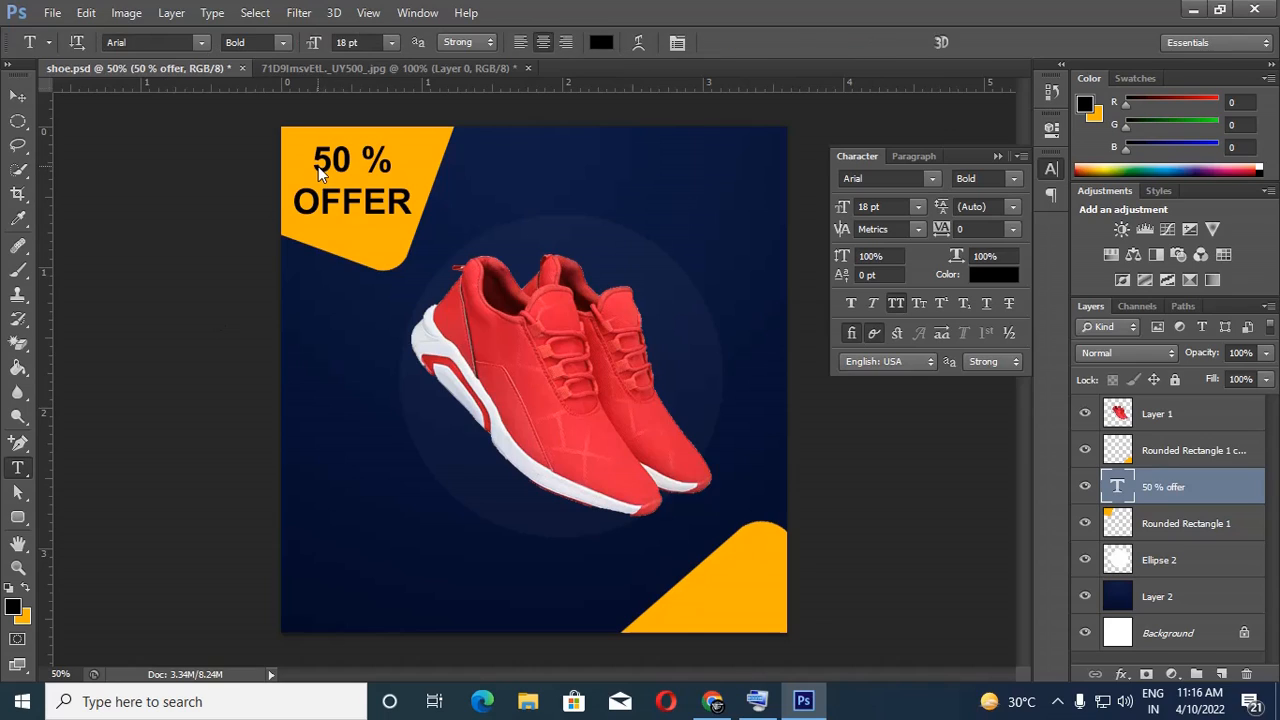
pyautogui.click(318, 166)
pyautogui.hotkey('ctrl', 'Return')
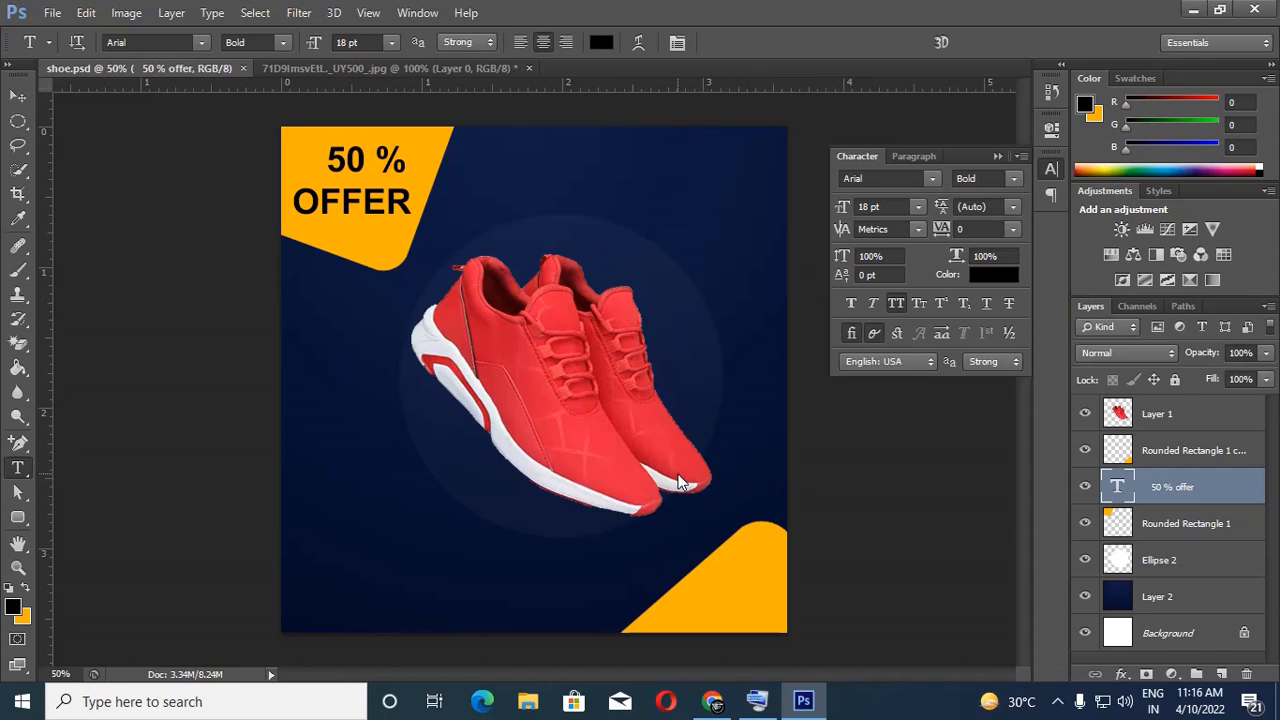
# Draw an orange rounded rectangle of about 444 by 112 px with a 50 px radius above the shoes
pyautogui.click(30, 588)
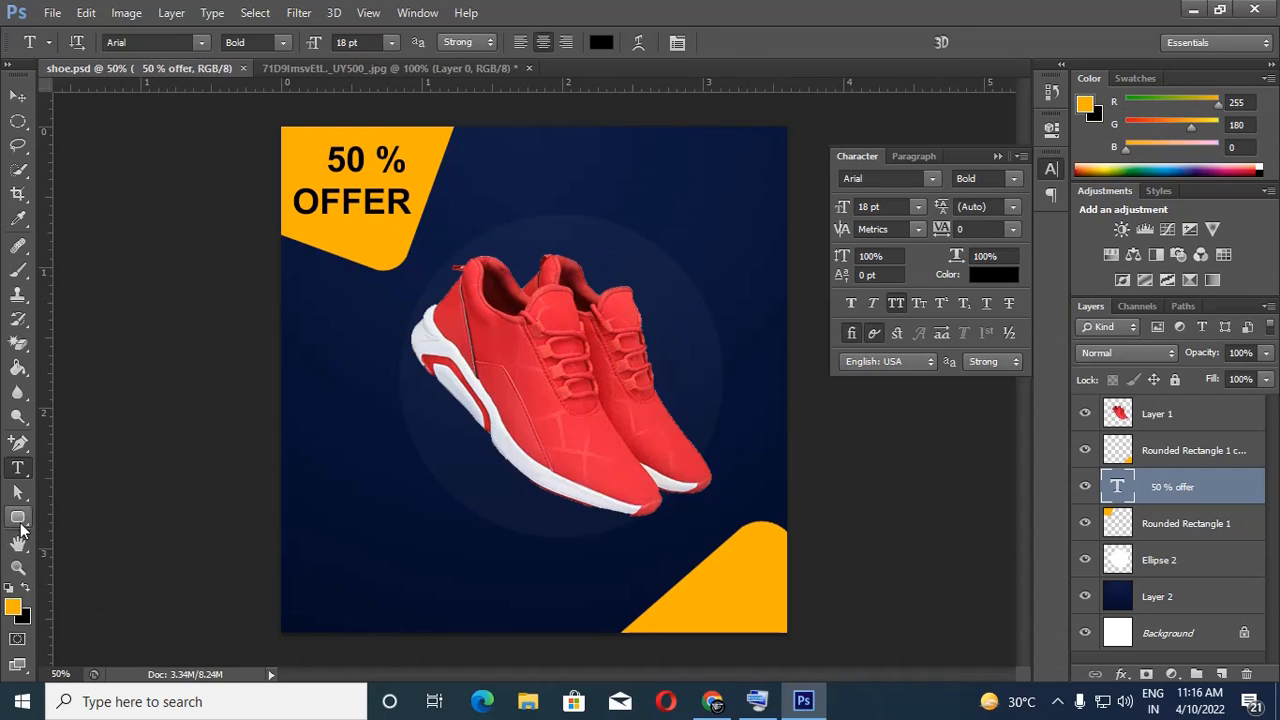
pyautogui.rightClick(18, 517)
pyautogui.click(100, 535)
pyautogui.moveTo(657, 242); pyautogui.dragTo(746, 240)
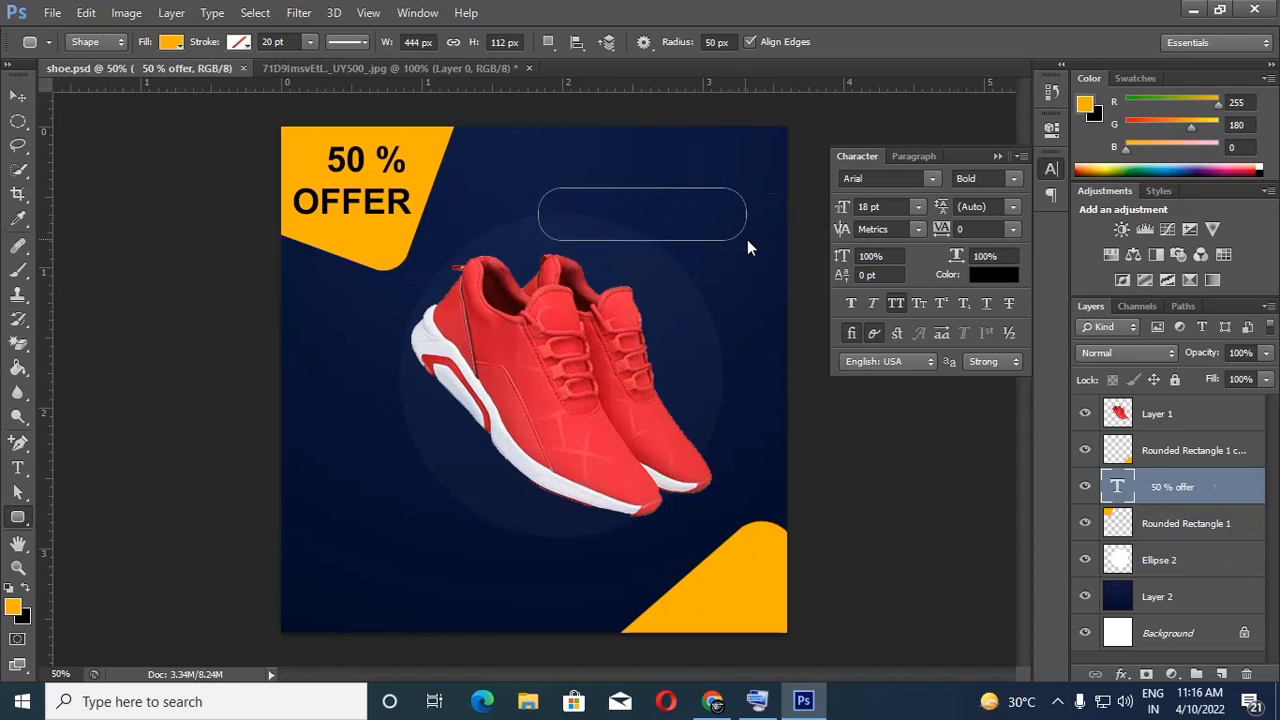
# Tilt the orange pill upward to the right above the shoes and nudge the shoes slightly left
pyautogui.click(18, 96)
pyautogui.moveTo(602, 220); pyautogui.dragTo(671, 265)
pyautogui.rightClick(594, 340)
pyautogui.click(603, 346)
pyautogui.rightClick(695, 296)
pyautogui.click(730, 300)
pyautogui.hotkey('ctrl', 't')
pyautogui.moveTo(728, 181); pyautogui.dragTo(698, 163)
pyautogui.moveTo(714, 228)
pyautogui.mouseDown()
pyautogui.moveTo(647, 162)
pyautogui.moveTo(676, 234)
pyautogui.moveTo(699, 232)
pyautogui.mouseUp()
pyautogui.press('Return')
# Try rasterizing the doubled orange pill layer and filling it with black
pyautogui.rightClick(647, 162)
pyautogui.click(662, 188)
pyautogui.click(10, 589)
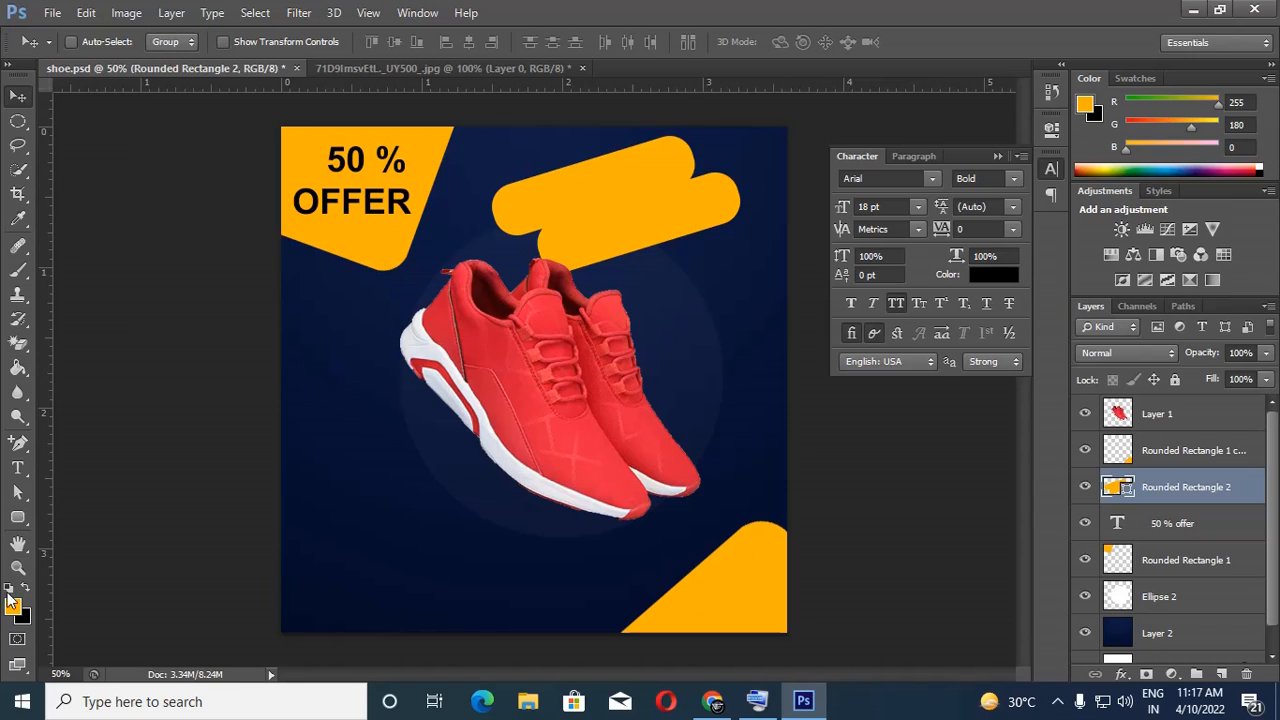
pyautogui.click(18, 567)
pyautogui.click(18, 367)
pyautogui.click(657, 248)
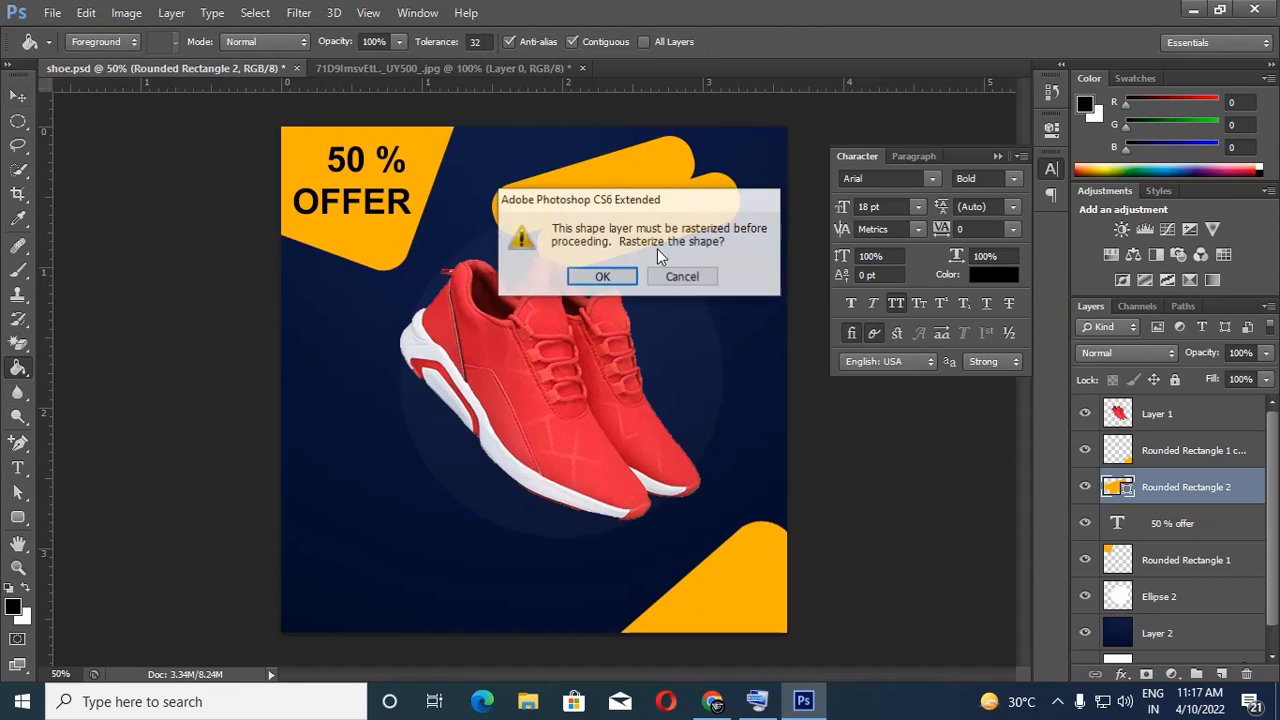
pyautogui.press('Return')
pyautogui.click(641, 242)
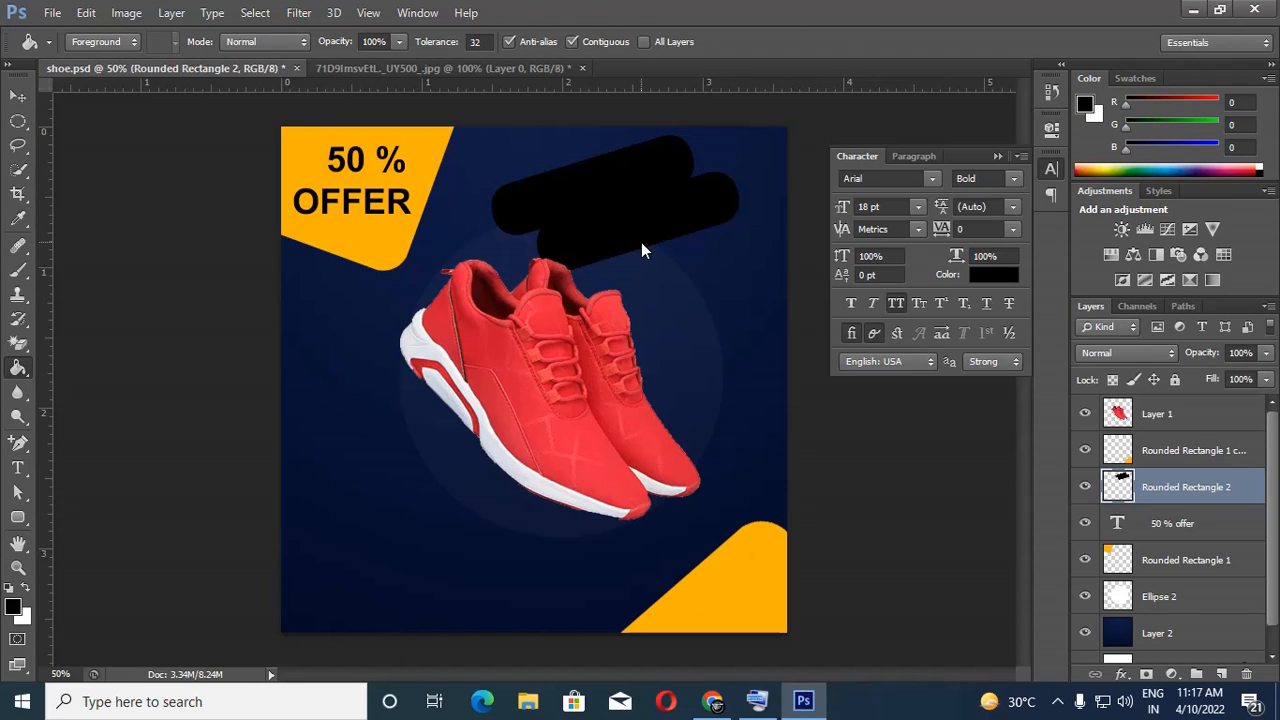
# Undo the black fill, the rasterizing and the second pill, leaving a single orange pill shape
pyautogui.click(87, 13)
pyautogui.click(180, 51)
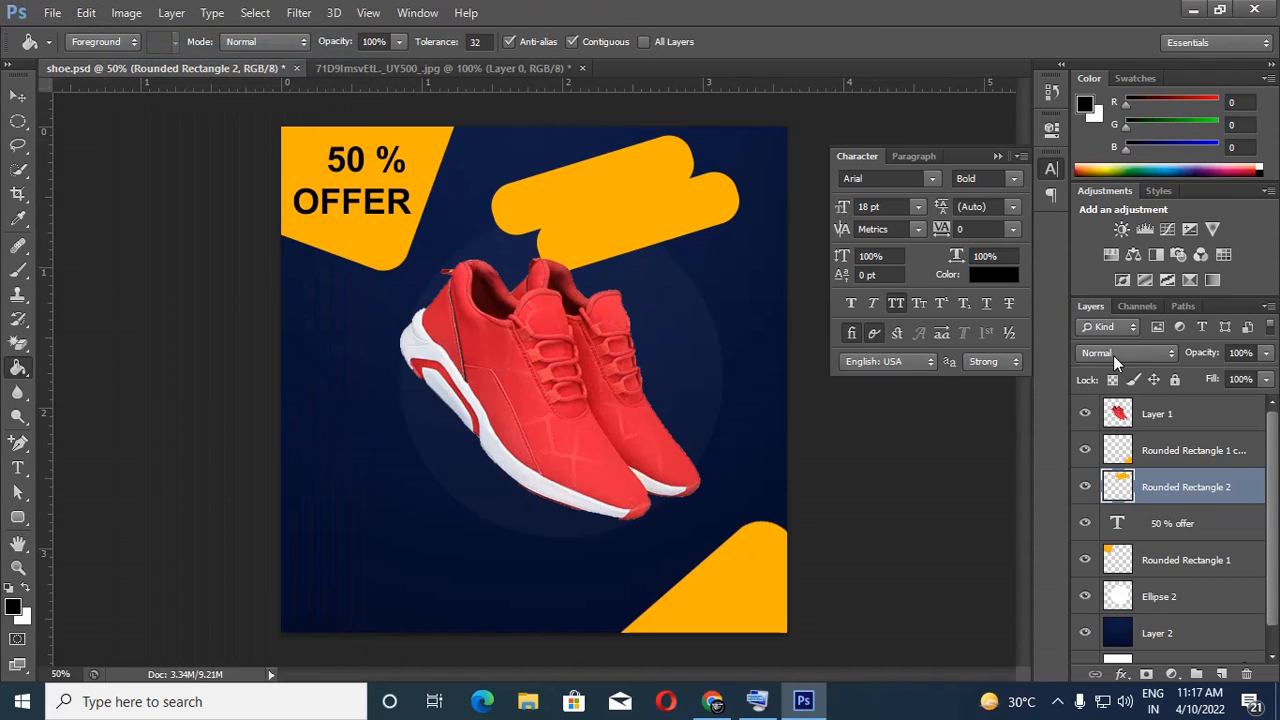
pyautogui.click(1085, 487)
pyautogui.click(1085, 450)
pyautogui.click(1085, 450)
pyautogui.click(75, 17)
pyautogui.click(170, 52)
pyautogui.click(126, 13)
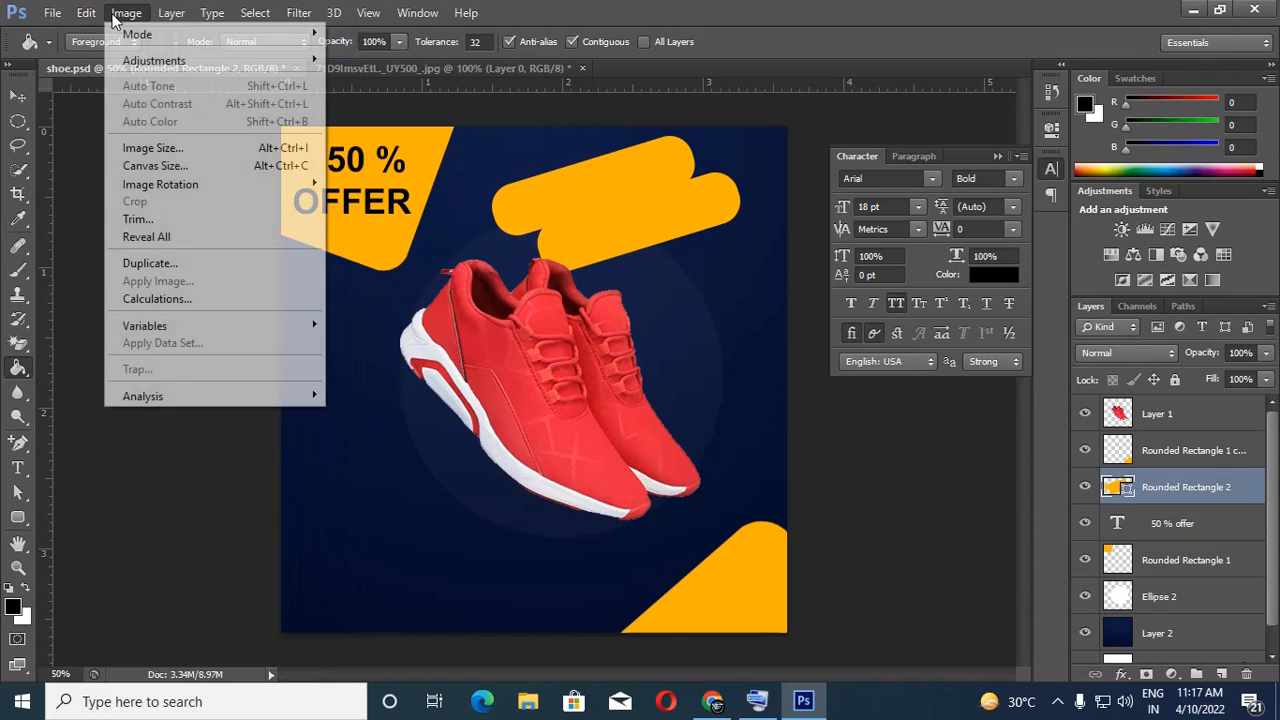
pyautogui.click(170, 52)
pyautogui.click(97, 18)
pyautogui.click(702, 278)
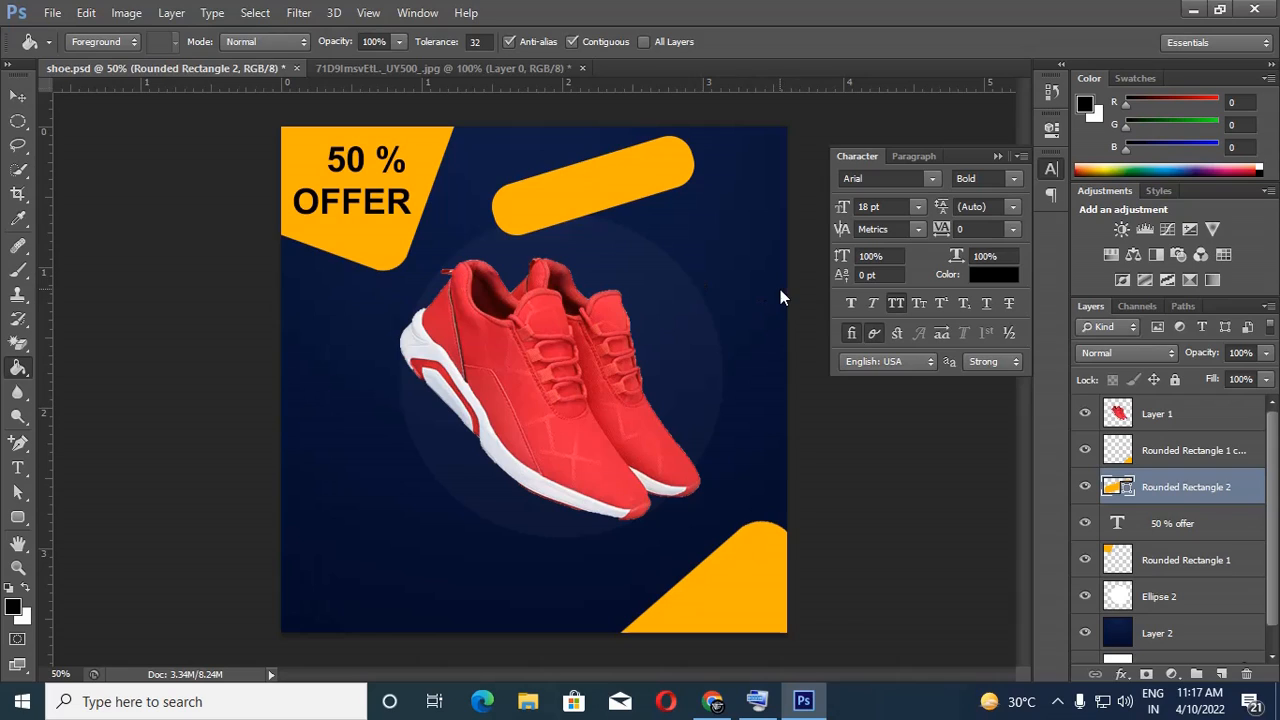
# Duplicate the orange pill's layer and offset the copy down and to the right
pyautogui.hotkey('ctrl', 'j')
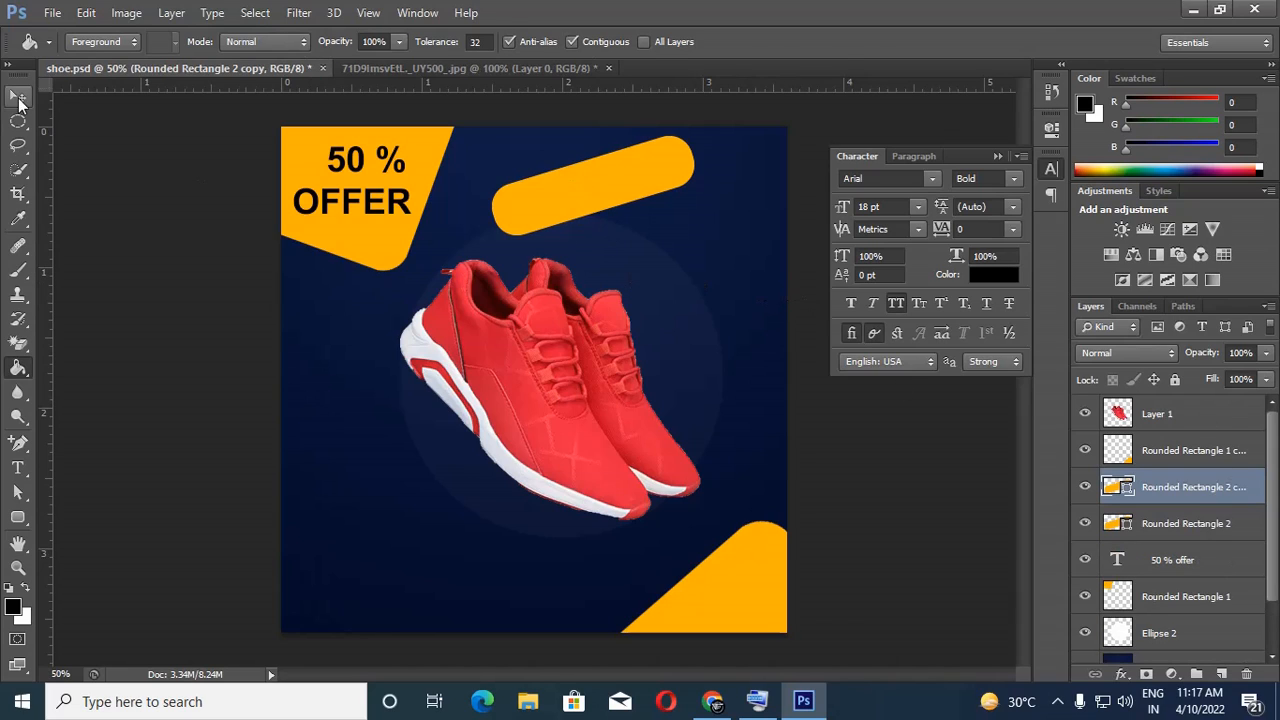
pyautogui.click(18, 100)
pyautogui.moveTo(614, 189)
pyautogui.mouseDown()
pyautogui.moveTo(630, 236)
pyautogui.moveTo(667, 227)
pyautogui.mouseUp()
# Rasterize the lower pill copy and fill it with white
pyautogui.click(28, 597)
pyautogui.click(18, 372)
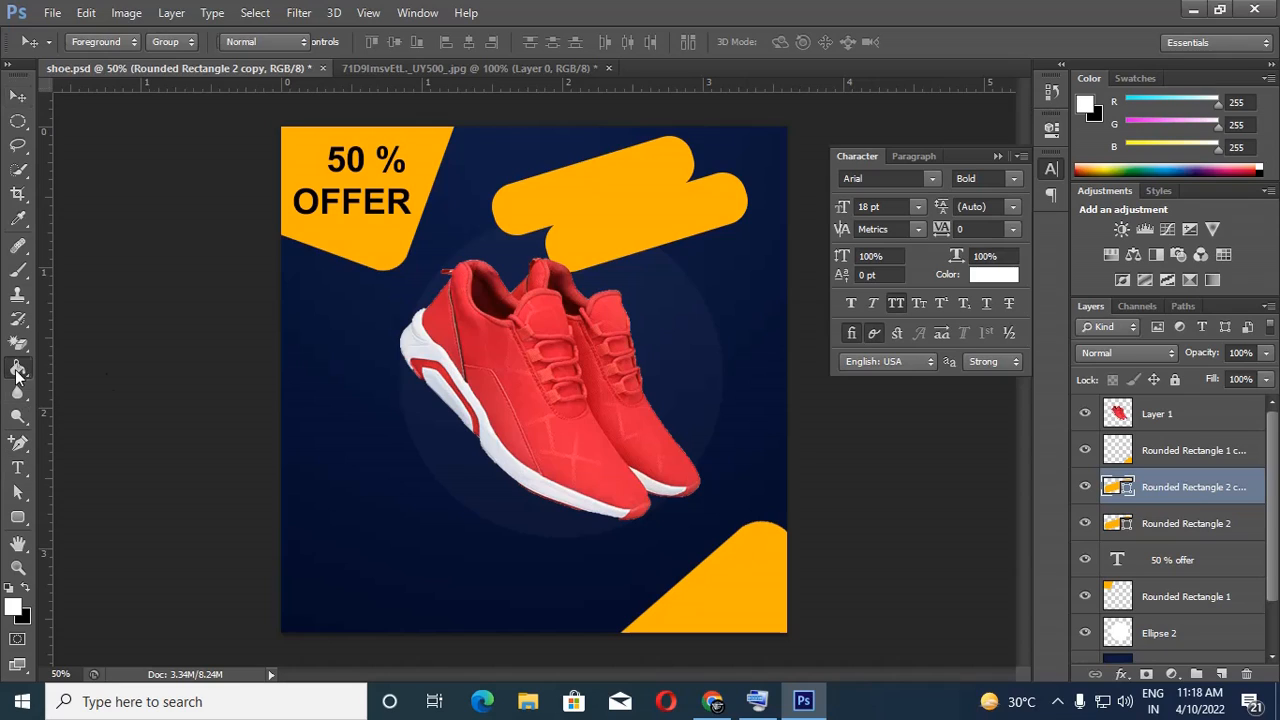
pyautogui.click(636, 248)
pyautogui.click(620, 277)
pyautogui.click(636, 250)
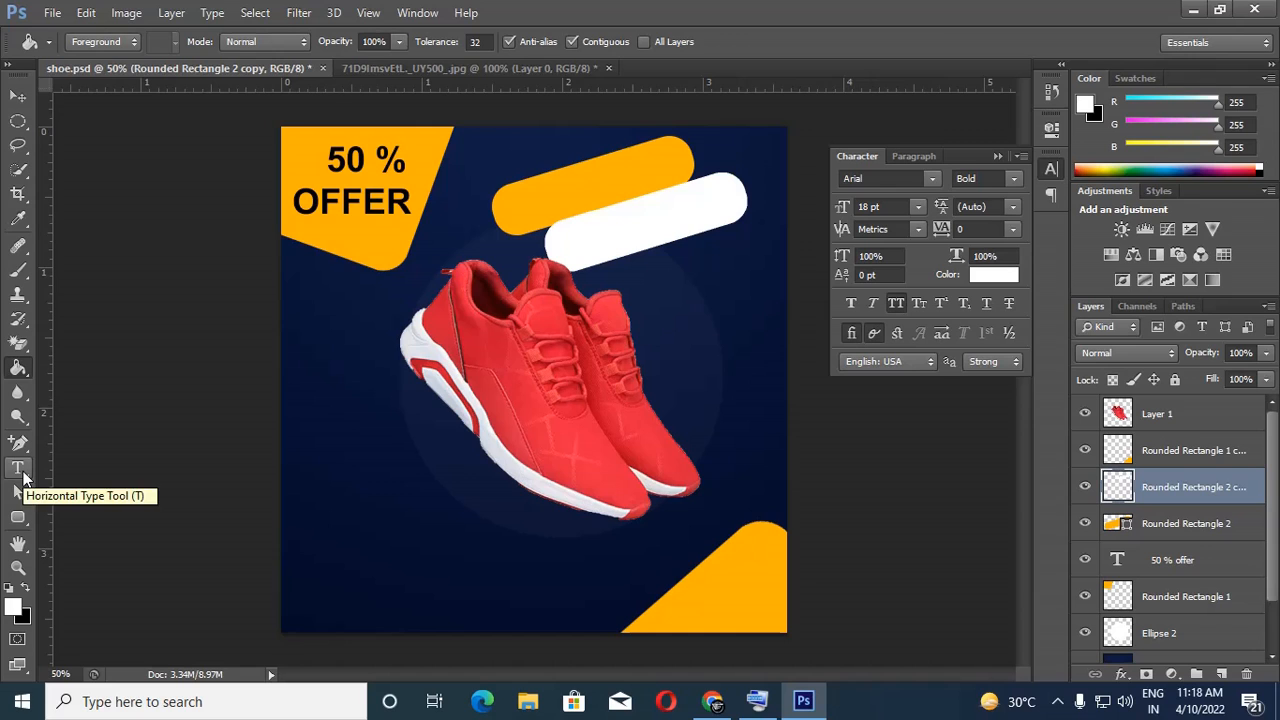
# Check the reference post in the browser and add the text "NEW & EXCLUSIVE" in black, 18 pt Arial Bold, beside the shoes
pyautogui.click(27, 589)
pyautogui.click(18, 468)
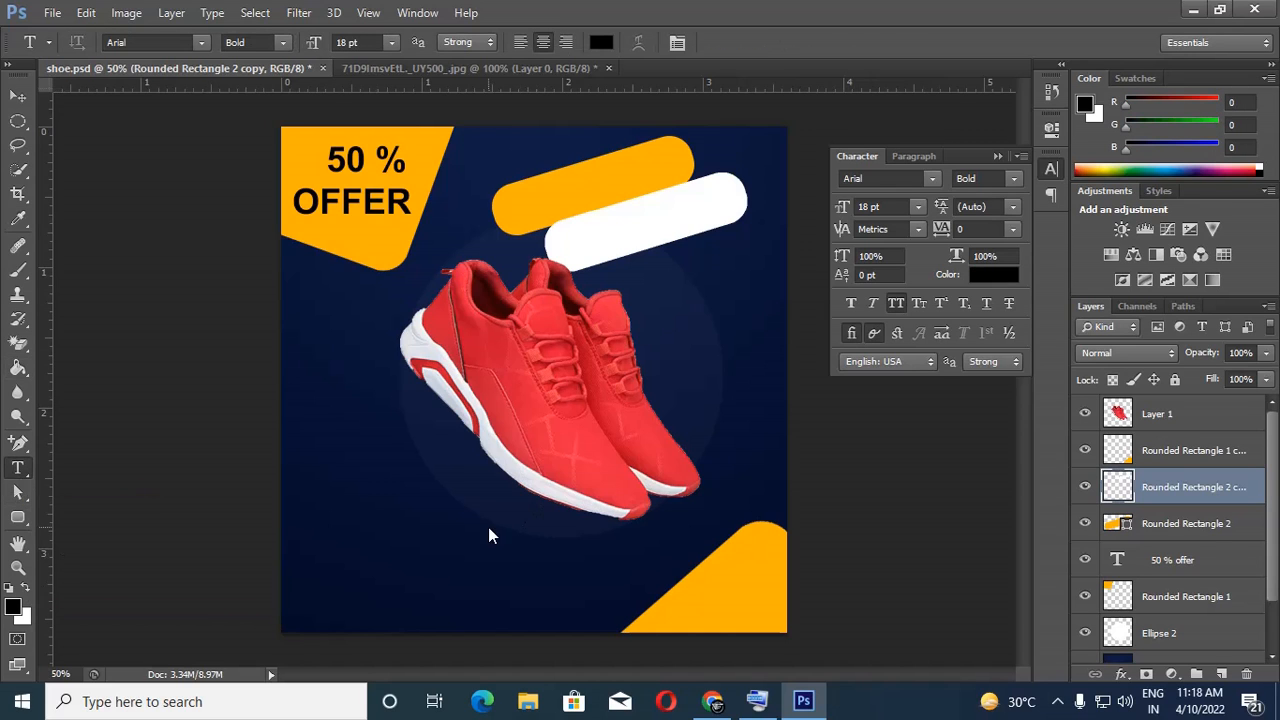
pyautogui.click(714, 701)
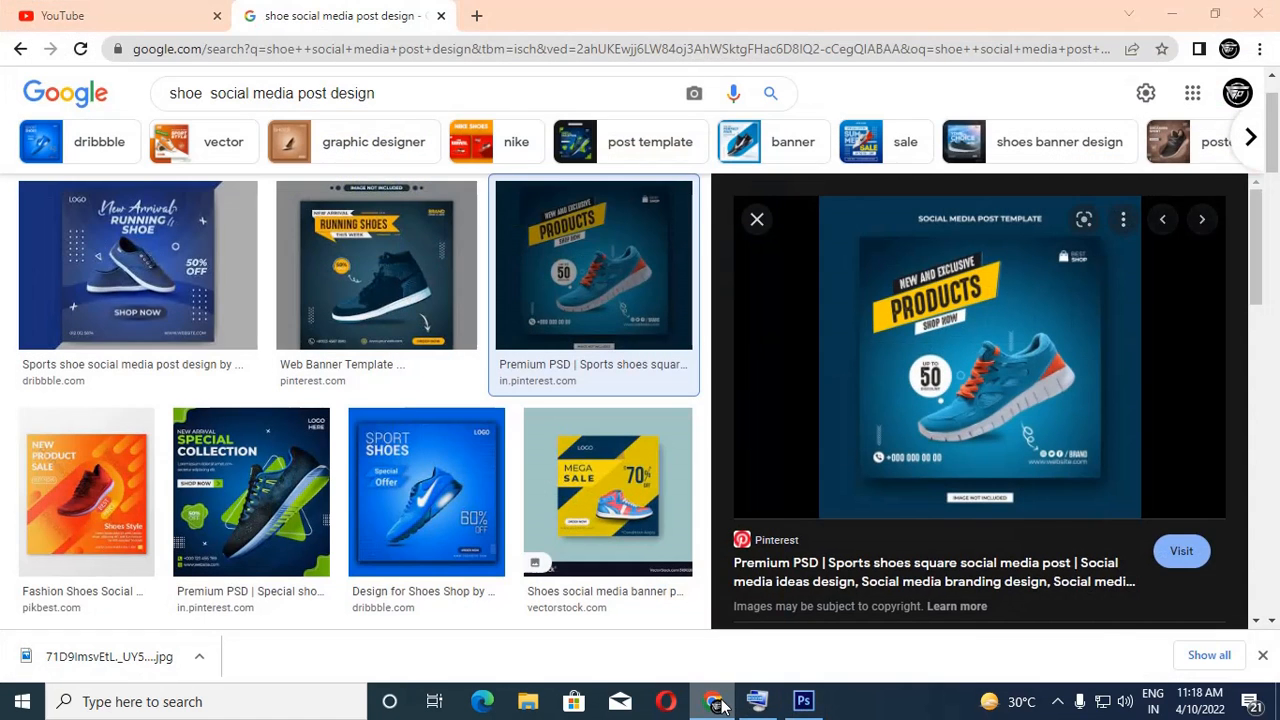
pyautogui.click(722, 706)
pyautogui.click(665, 350)
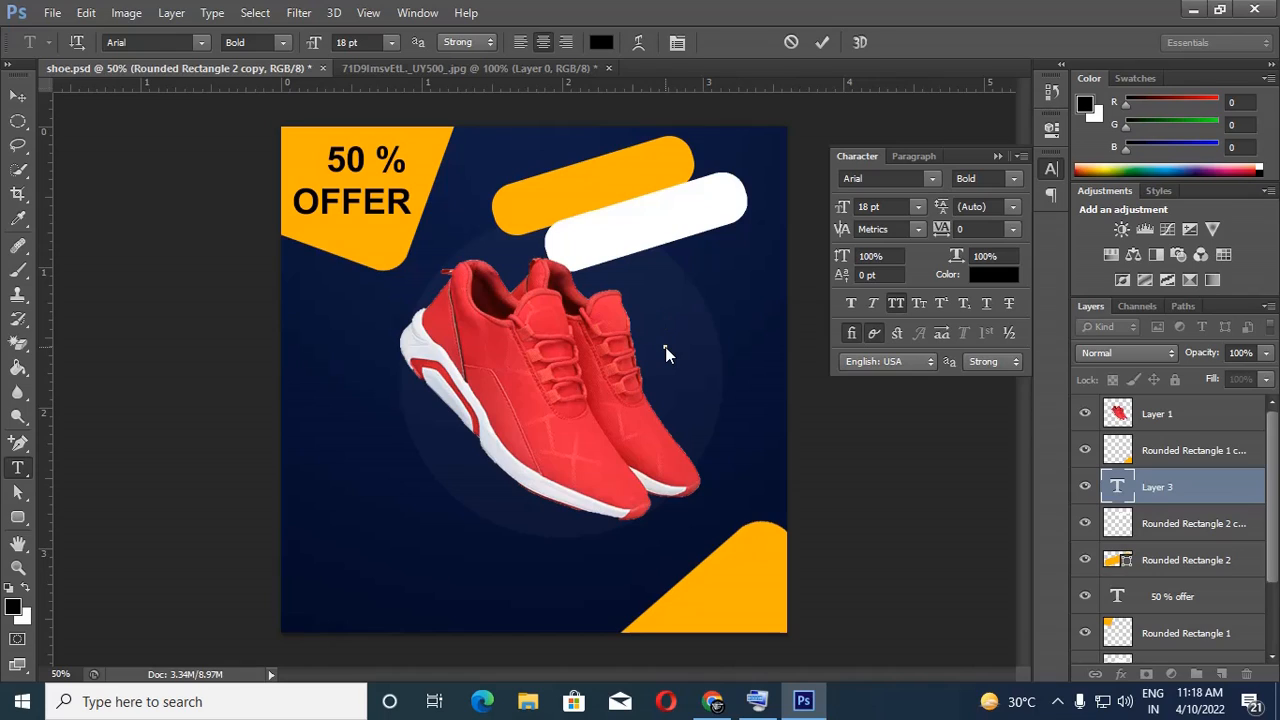
pyautogui.write('new & excu')
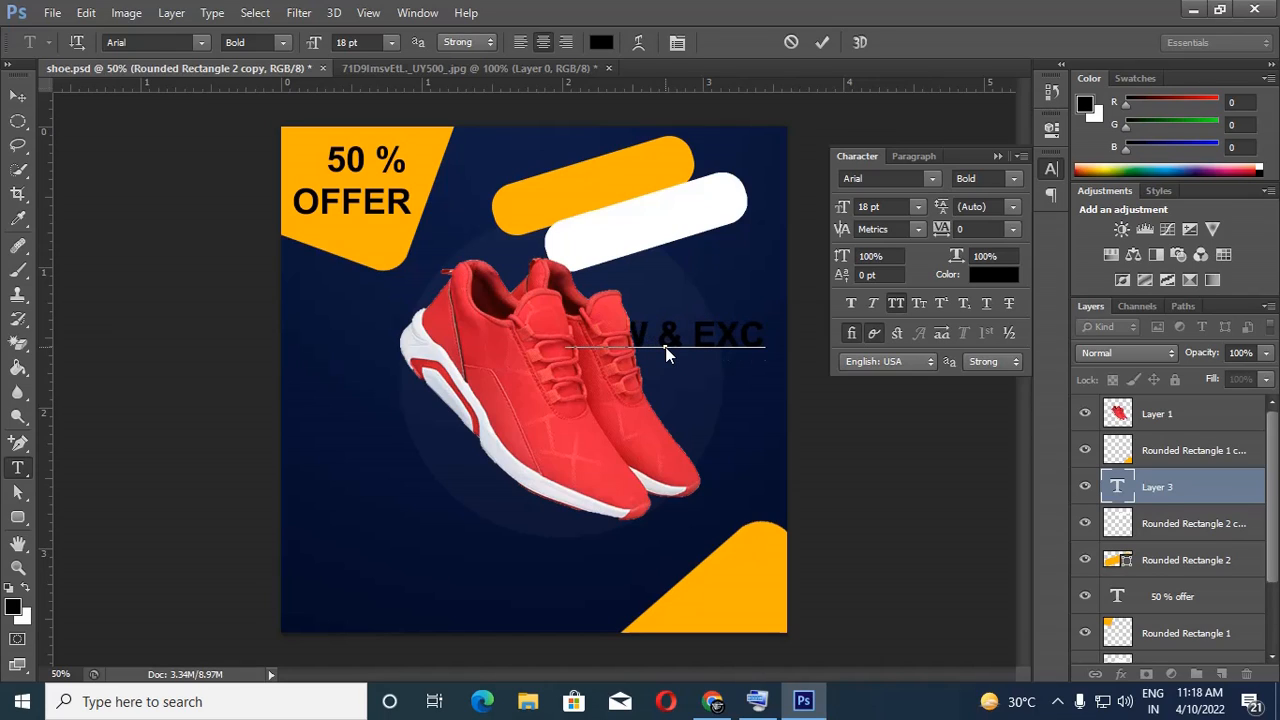
pyautogui.press('BackSpace')
pyautogui.write('l')
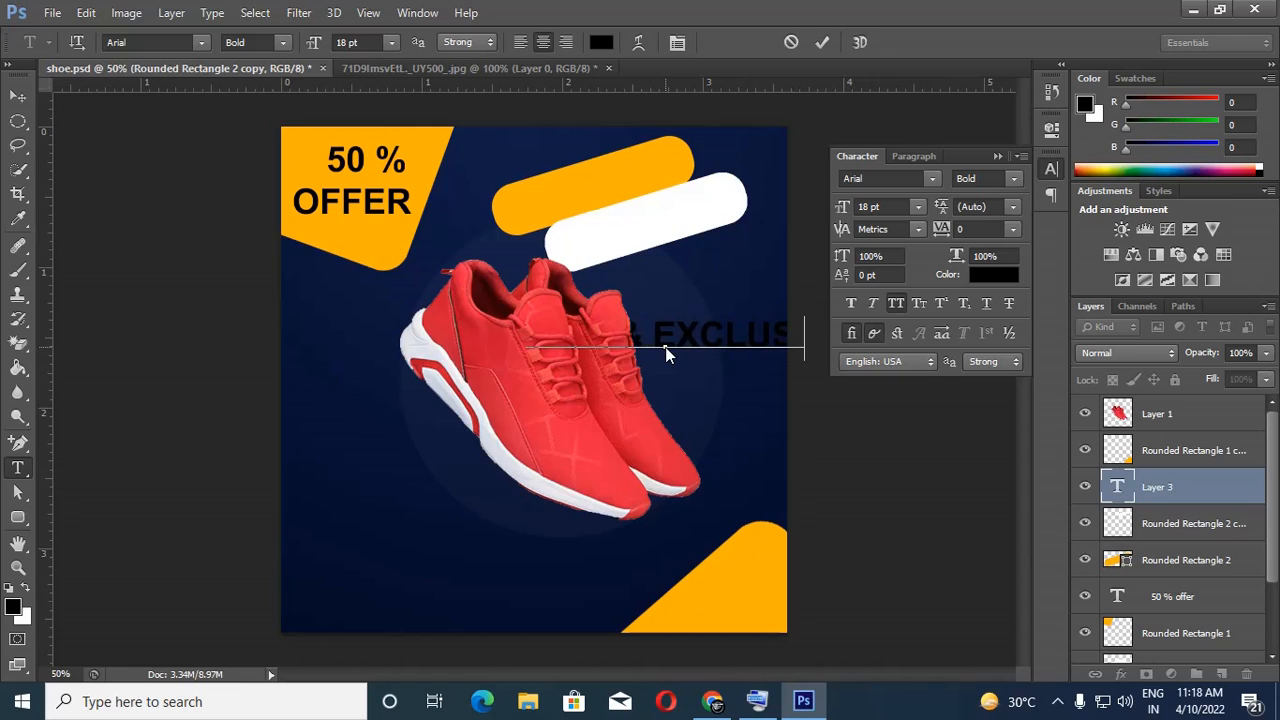
pyautogui.click(17, 96)
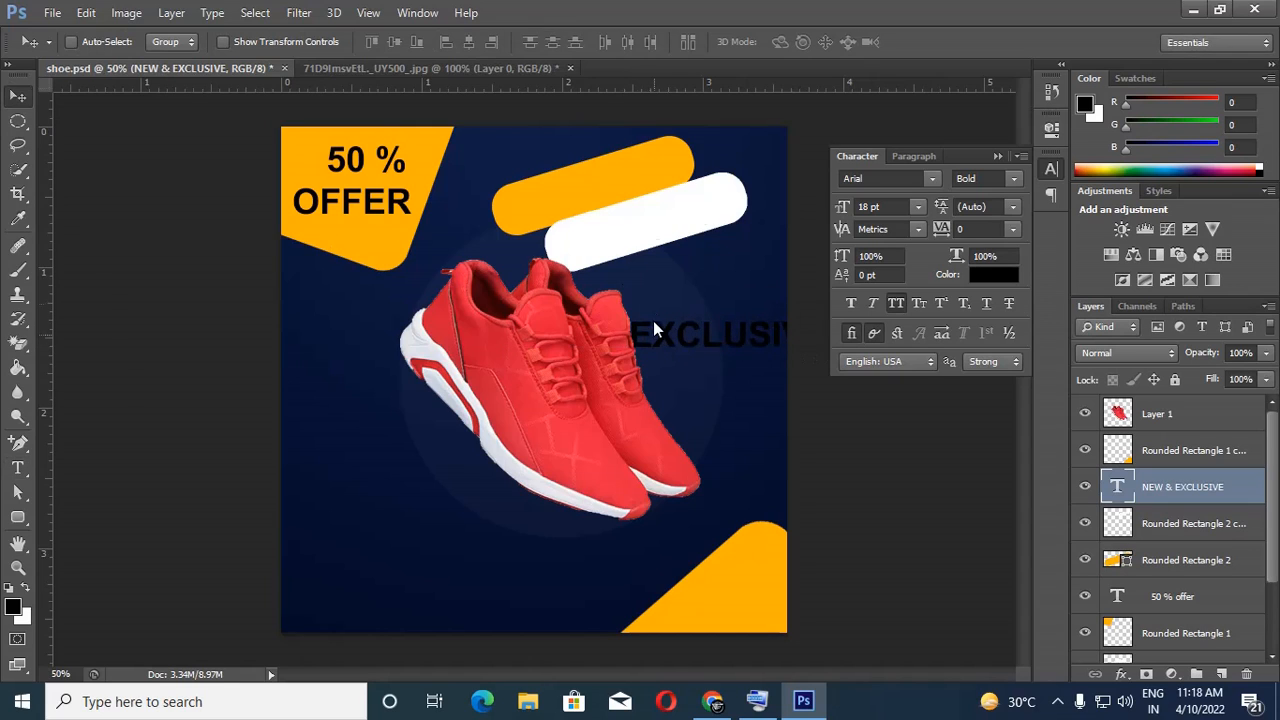
# Move the NEW & EXCLUSIVE text onto the pills and set its font size to 12 pt
pyautogui.moveTo(653, 321); pyautogui.dragTo(593, 196)
pyautogui.click(18, 468)
pyautogui.moveTo(449, 216); pyautogui.dragTo(819, 214)
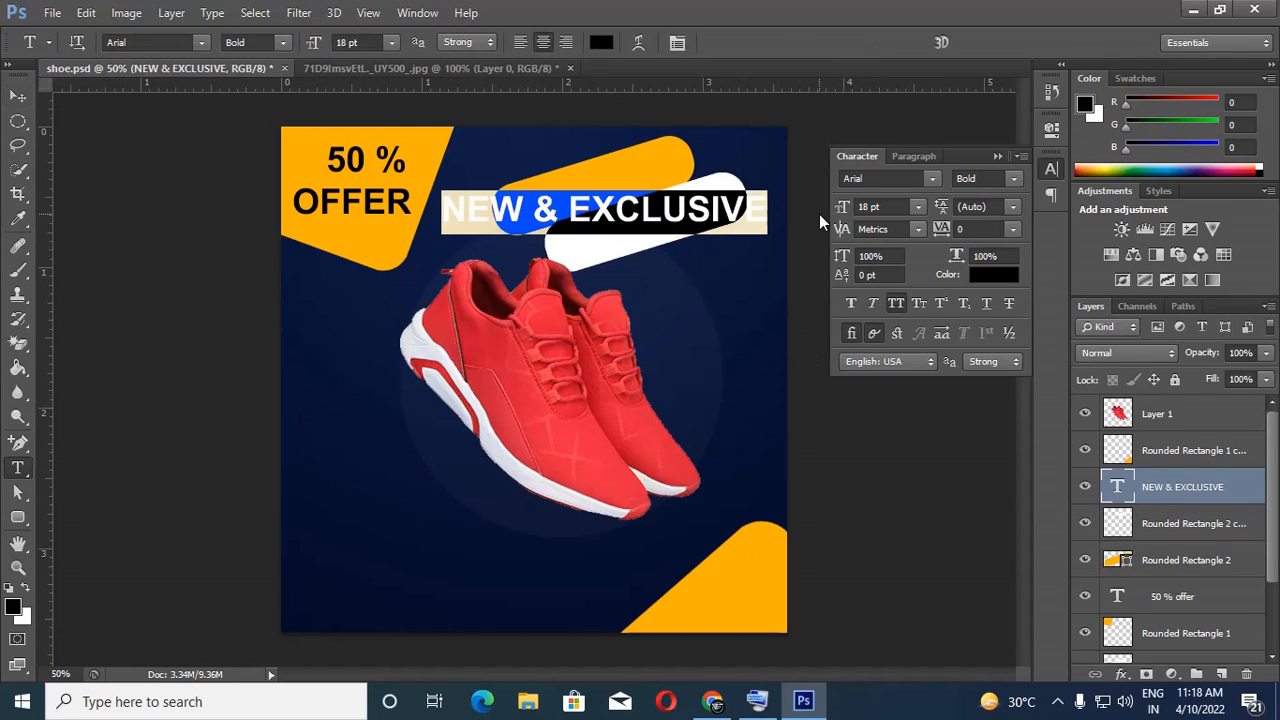
pyautogui.click(386, 45)
pyautogui.click(394, 196)
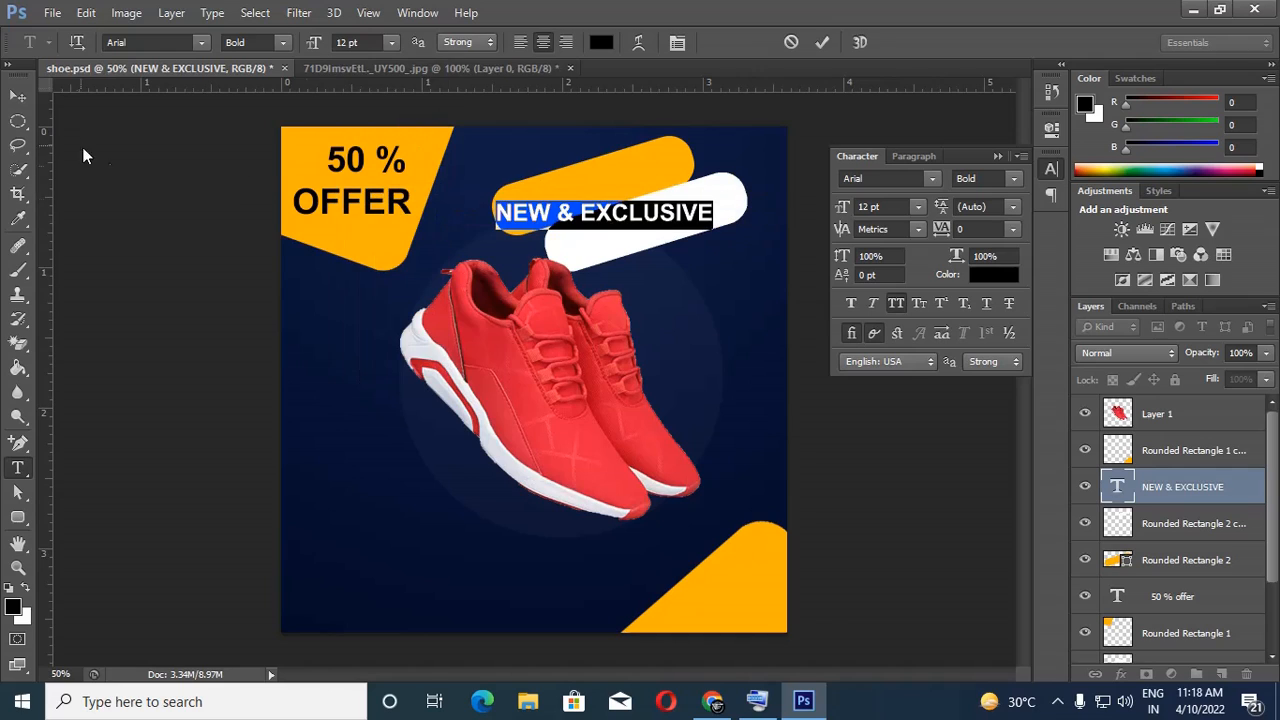
pyautogui.click(18, 96)
pyautogui.moveTo(600, 214); pyautogui.dragTo(607, 208)
# Tilt the NEW & EXCLUSIVE text to match the pills and scale it down to fit centred inside the orange pill
pyautogui.hotkey('ctrl', 't')
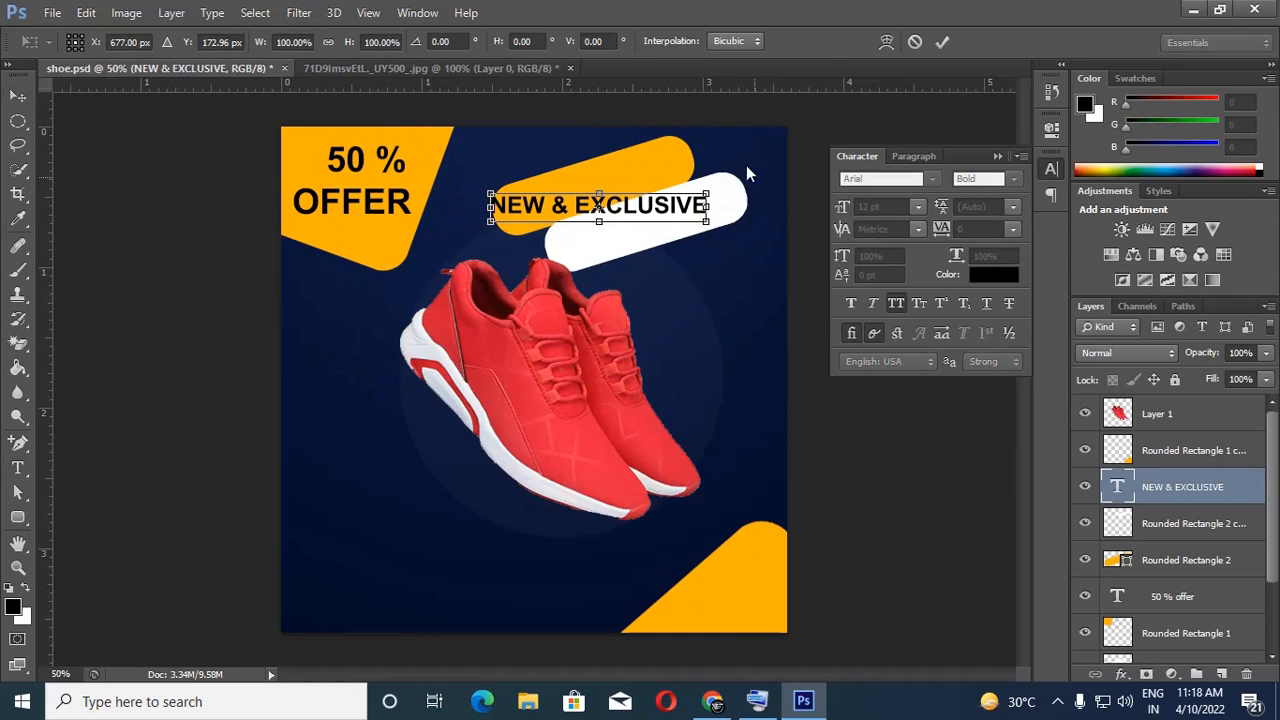
pyautogui.moveTo(746, 165); pyautogui.dragTo(729, 137)
pyautogui.press('Return')
pyautogui.moveTo(638, 196); pyautogui.dragTo(662, 166)
pyautogui.hotkey('ctrl', 't')
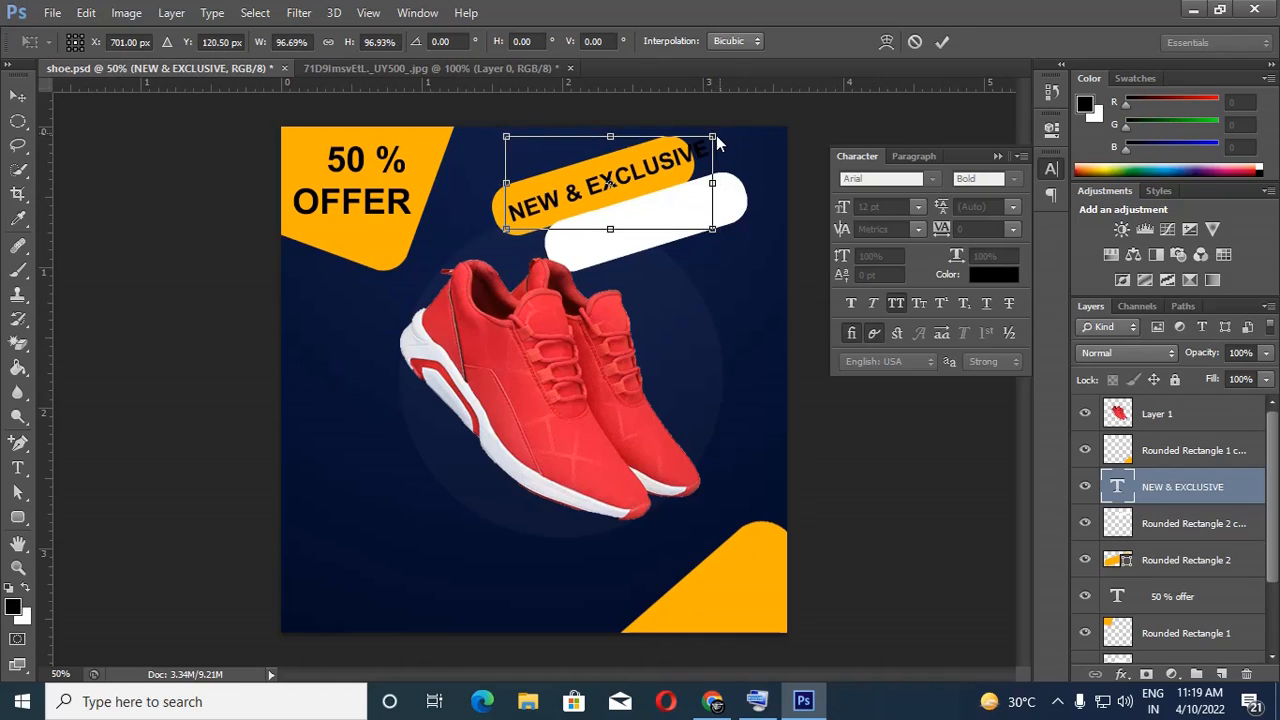
pyautogui.moveTo(713, 132)
pyautogui.mouseDown()
pyautogui.moveTo(642, 167)
pyautogui.moveTo(704, 136)
pyautogui.moveTo(709, 149)
pyautogui.moveTo(709, 130)
pyautogui.mouseUp()
pyautogui.press('Return')
pyautogui.rightClick(651, 168)
pyautogui.click(671, 176)
pyautogui.hotkey('ctrl', 't')
pyautogui.press('Return')
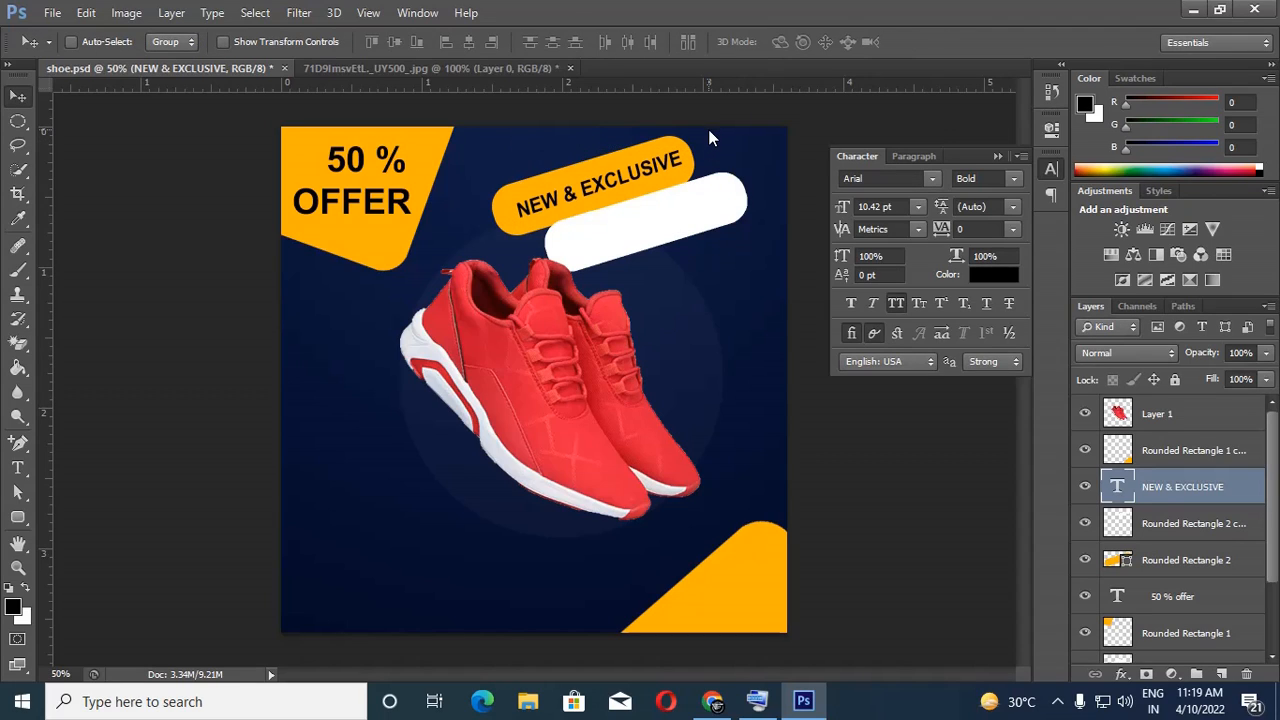
# Add a separate 12 pt black text reading "PRODUCTS" on the white pill
pyautogui.click(18, 468)
pyautogui.moveTo(520, 212); pyautogui.dragTo(688, 158)
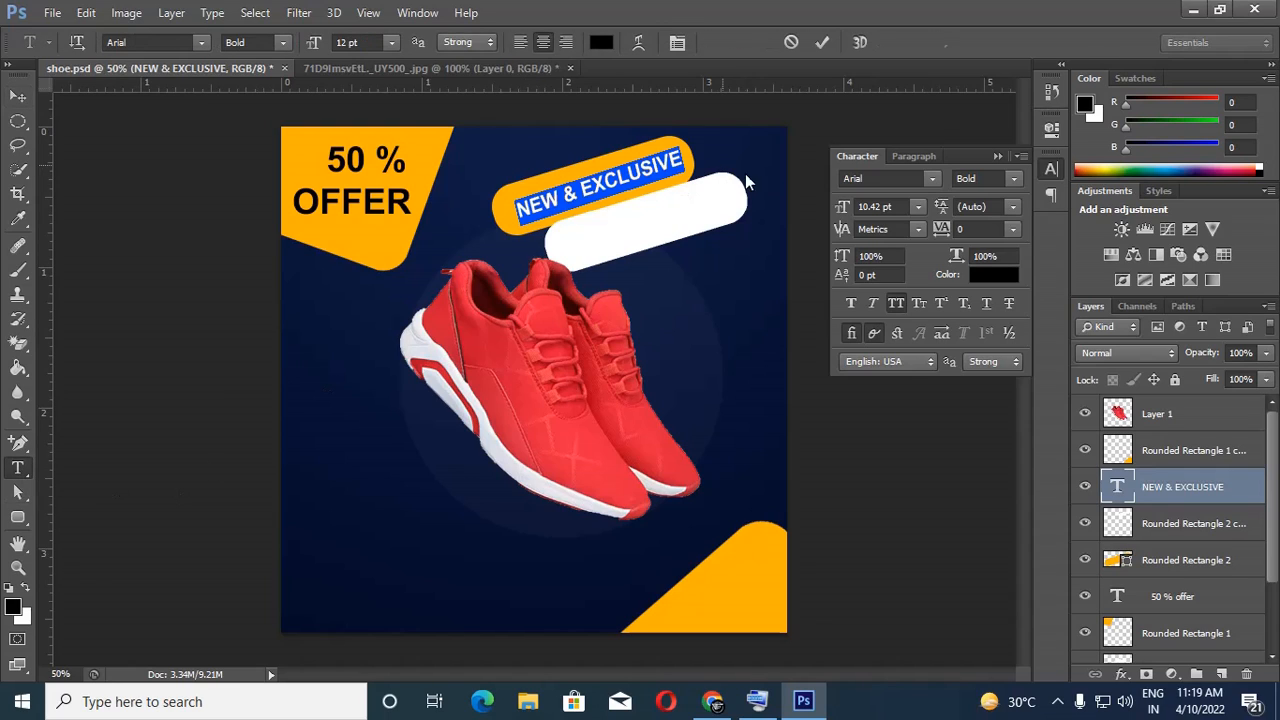
pyautogui.click(791, 42)
pyautogui.click(631, 218)
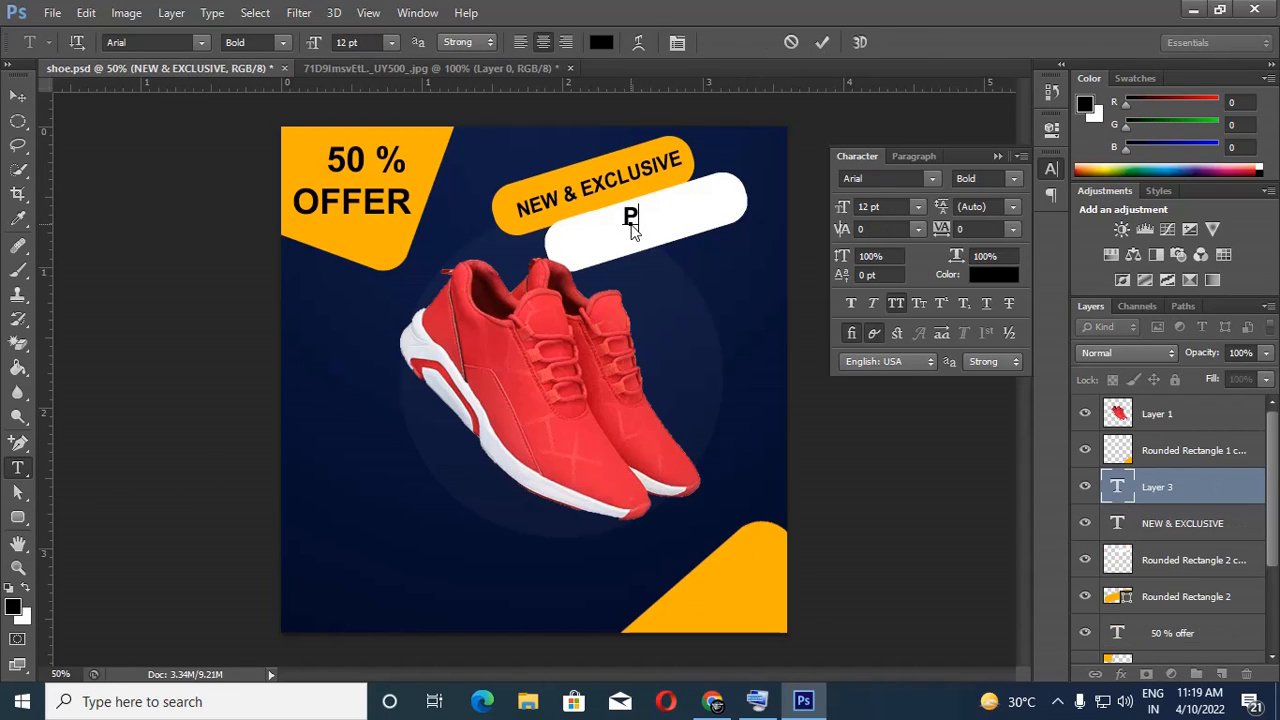
pyautogui.write('PRODUCTS')
pyautogui.click(18, 96)
# Rotate the PRODUCTS text by about -16.6° and centre it on the white pill
pyautogui.hotkey('ctrl', 't')
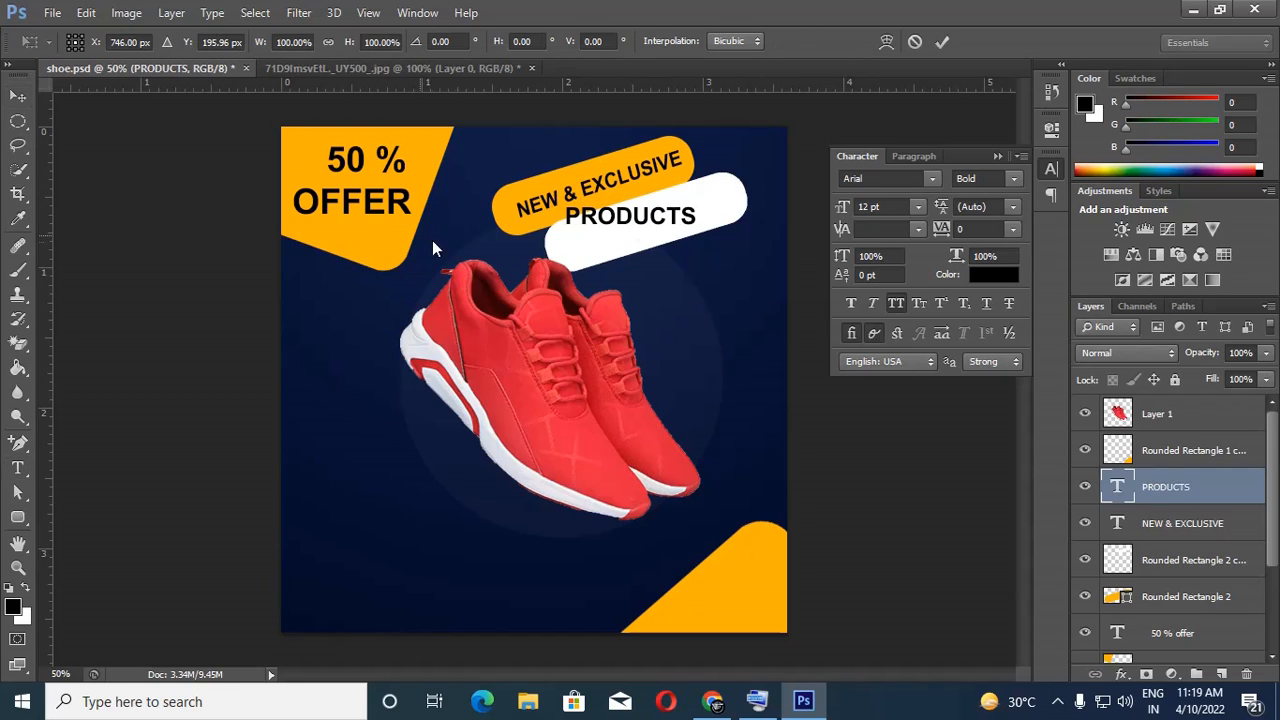
pyautogui.moveTo(712, 192); pyautogui.dragTo(686, 169)
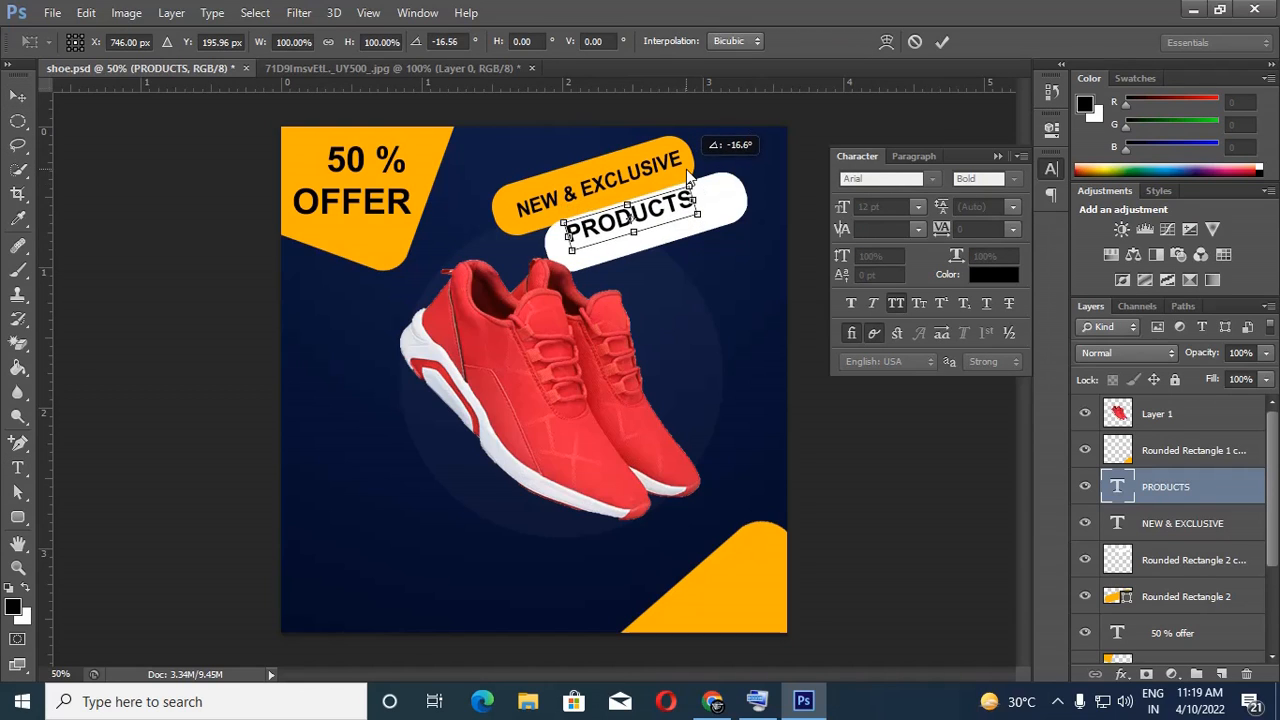
pyautogui.press('Return')
pyautogui.moveTo(672, 213); pyautogui.dragTo(683, 225)
# Set the PRODUCTS text's font size to 14 pt and position it within the white pill
pyautogui.click(18, 467)
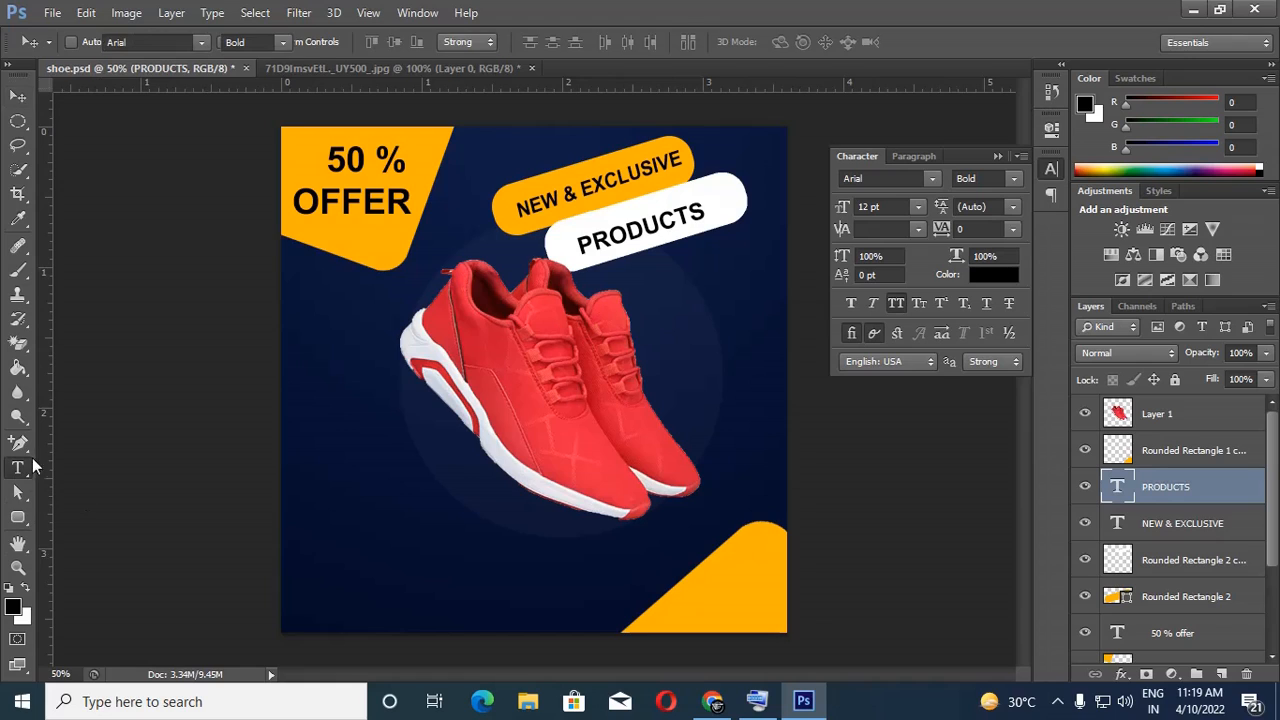
pyautogui.moveTo(578, 243); pyautogui.dragTo(775, 180)
pyautogui.click(391, 42)
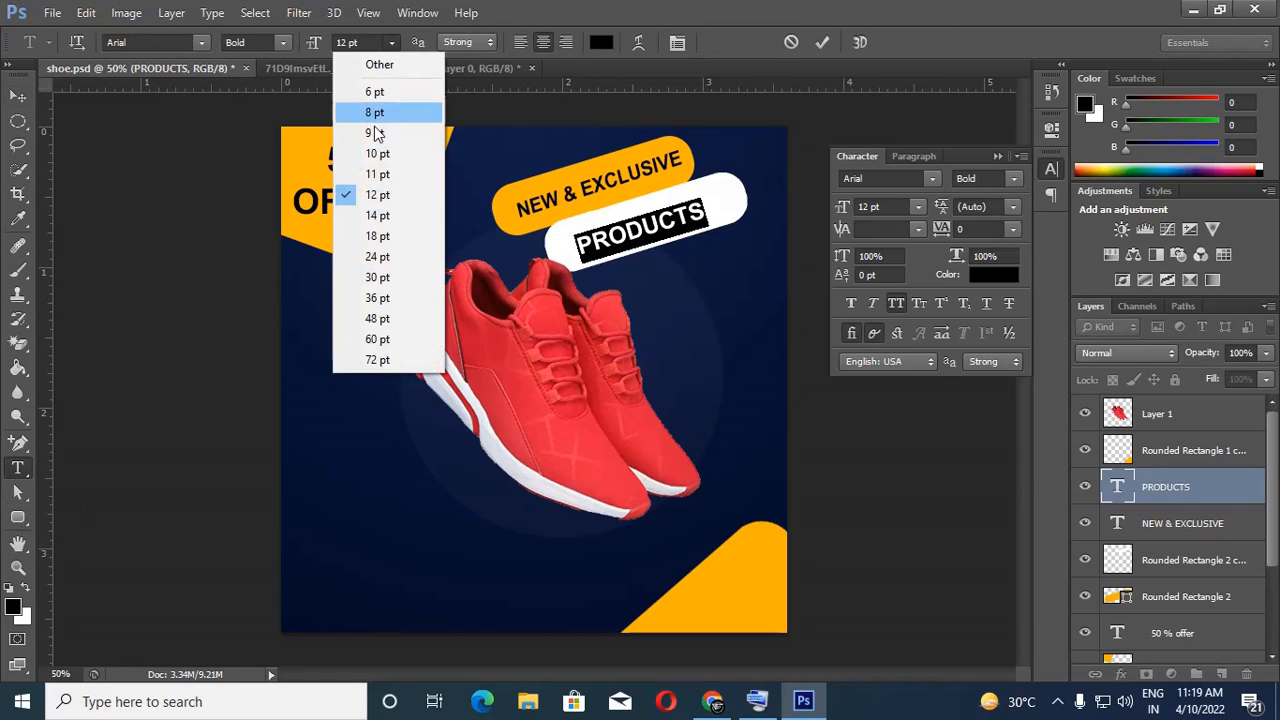
pyautogui.click(381, 233)
pyautogui.click(391, 42)
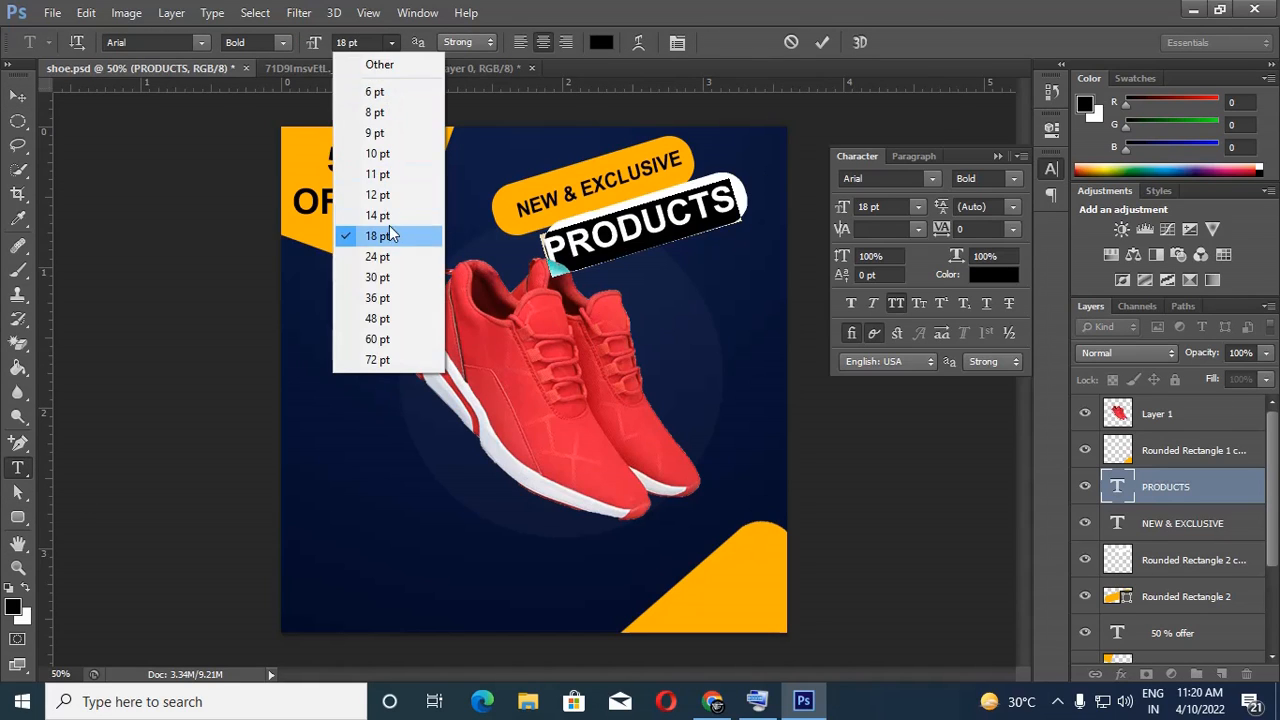
pyautogui.click(387, 217)
pyautogui.click(18, 97)
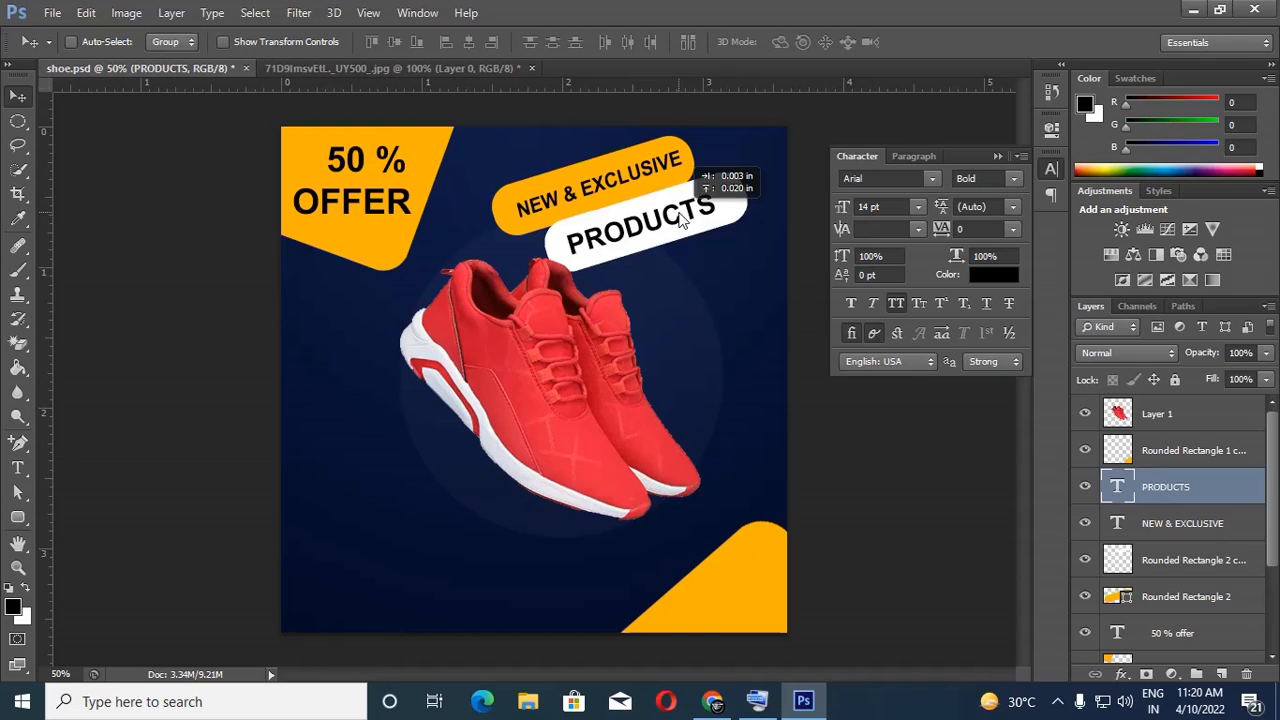
# Narrow the white pill to about 85 % of its width and adjust its tilt to fit around PRODUCTS
pyautogui.rightClick(737, 214)
pyautogui.click(737, 214)
pyautogui.hotkey('ctrl', 't')
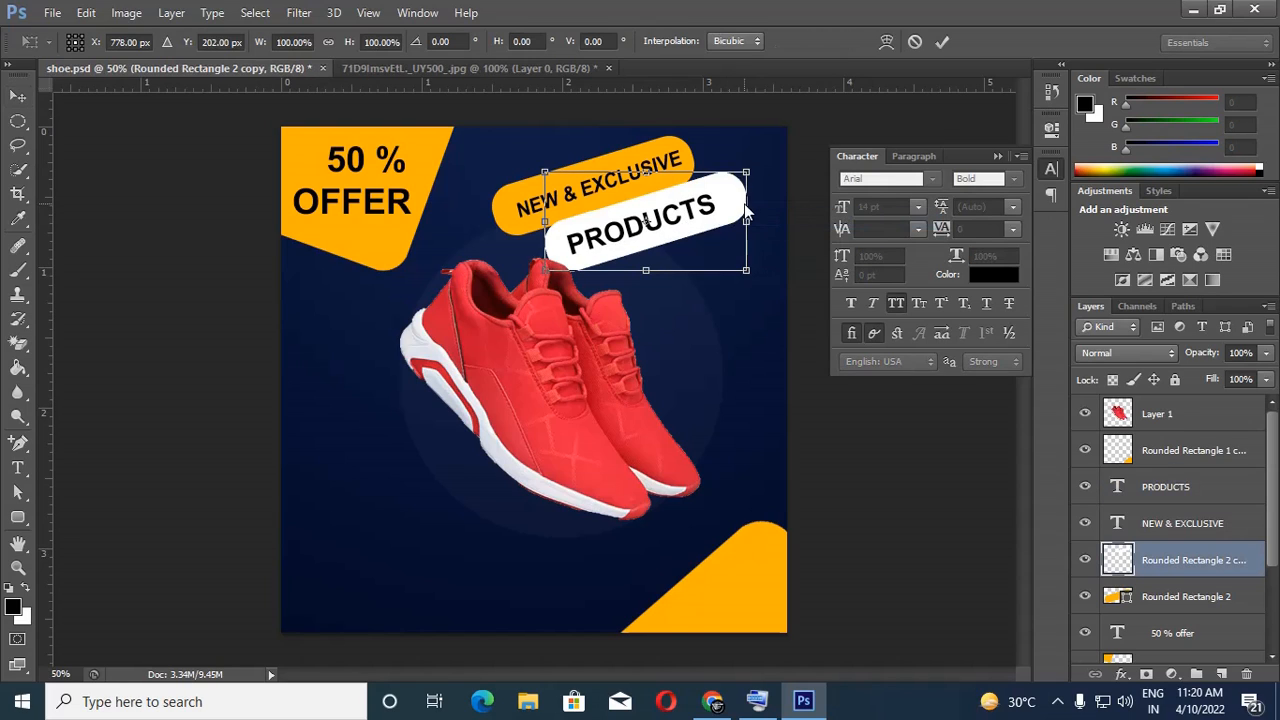
pyautogui.moveTo(750, 220); pyautogui.dragTo(733, 228)
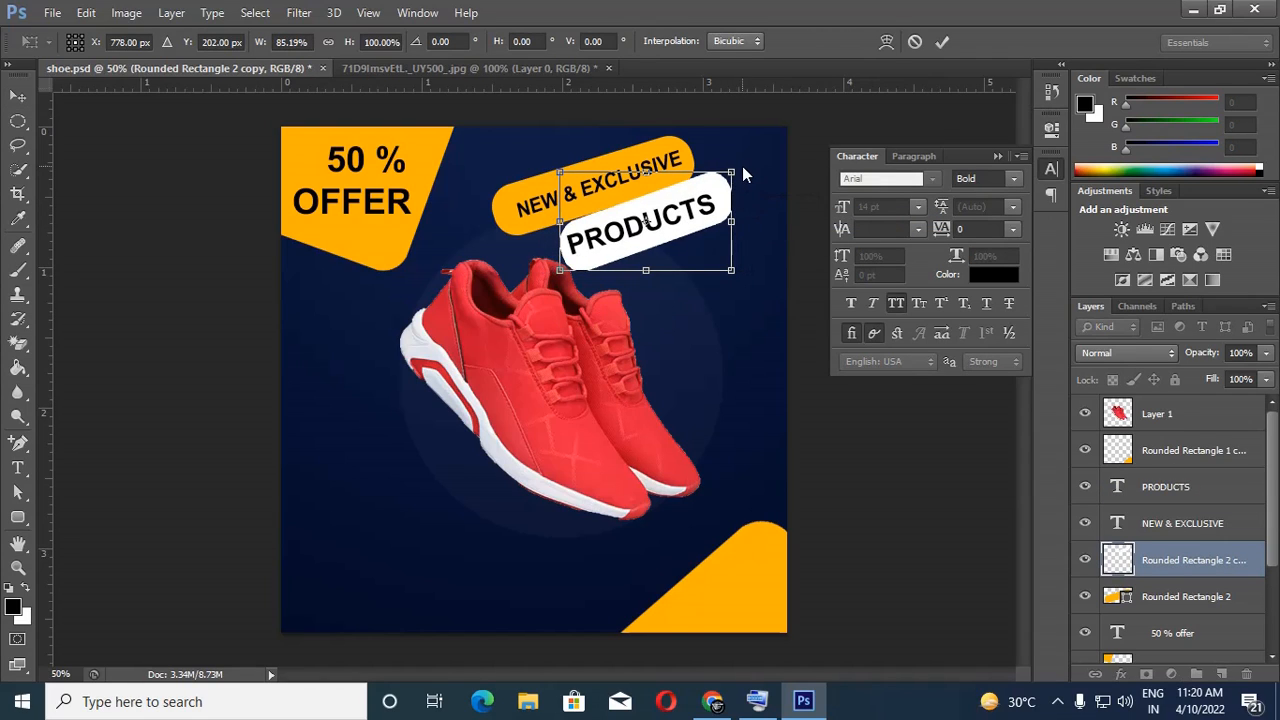
pyautogui.moveTo(748, 169); pyautogui.dragTo(749, 166)
pyautogui.press('Return')
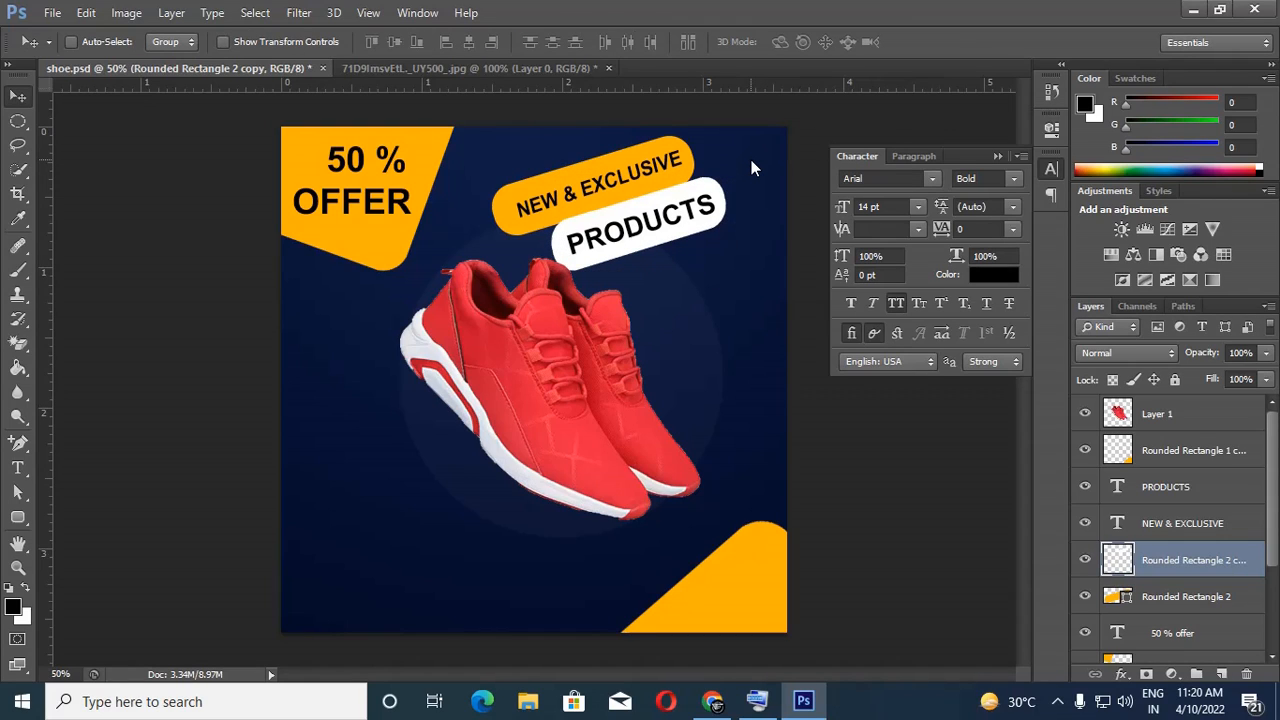
# Select the shoes layer, shift it slightly and scale the shoes down a little
pyautogui.rightClick(497, 391)
pyautogui.click(526, 392)
pyautogui.moveTo(520, 388); pyautogui.dragTo(514, 399)
pyautogui.hotkey('ctrl', 't')
pyautogui.moveTo(700, 538); pyautogui.dragTo(680, 522)
# Duplicate the shoes below the original and rotate the copy by about 141° to form an upside-down reflection
pyautogui.moveTo(597, 478); pyautogui.dragTo(589, 578)
pyautogui.press('Return')
pyautogui.hotkey('ctrl', 't')
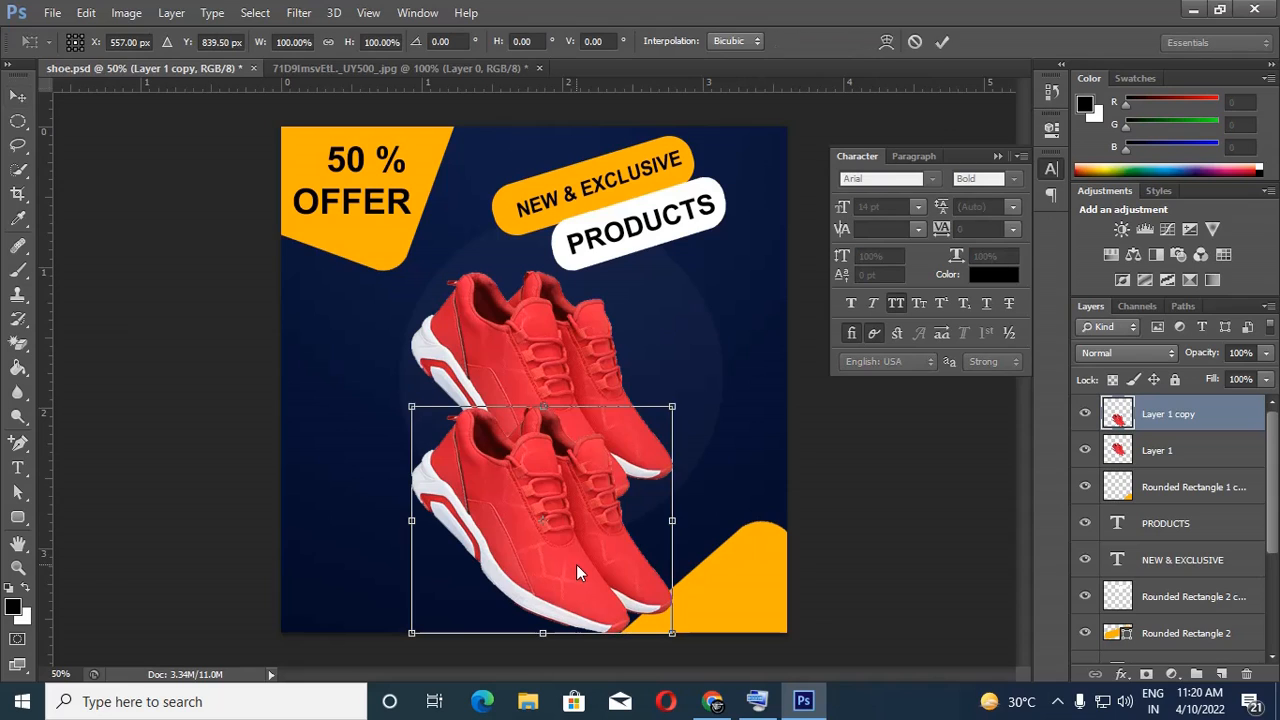
pyautogui.moveTo(662, 379); pyautogui.dragTo(587, 535)
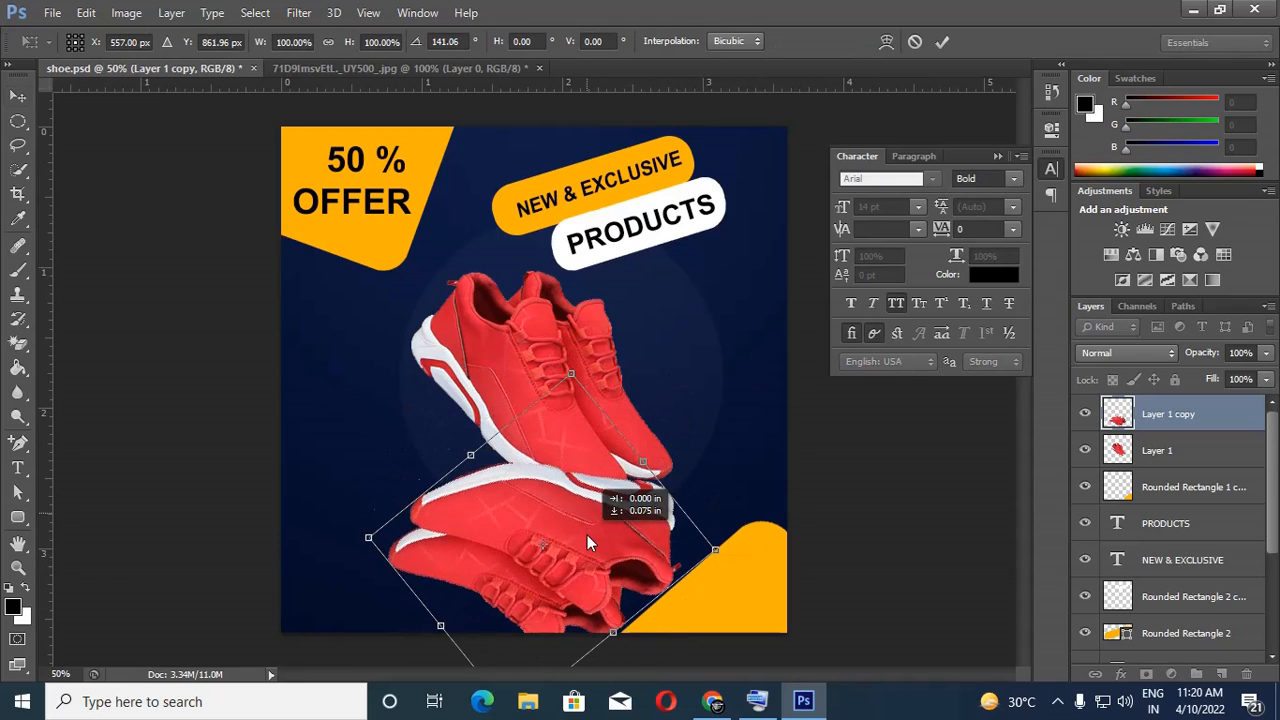
pyautogui.press('Return')
# Move the upside-down copy's layer beneath the original shoes layer, reposition it under the soles and reduce its fill to 12 %
pyautogui.moveTo(1168, 413); pyautogui.dragTo(1145, 468)
pyautogui.moveTo(649, 547); pyautogui.dragTo(637, 515)
pyautogui.moveTo(1266, 382); pyautogui.dragTo(1182, 401)
# Fine-tune the reflection's rotation and position so that it lines up beneath the shoes
pyautogui.hotkey('ctrl', 't')
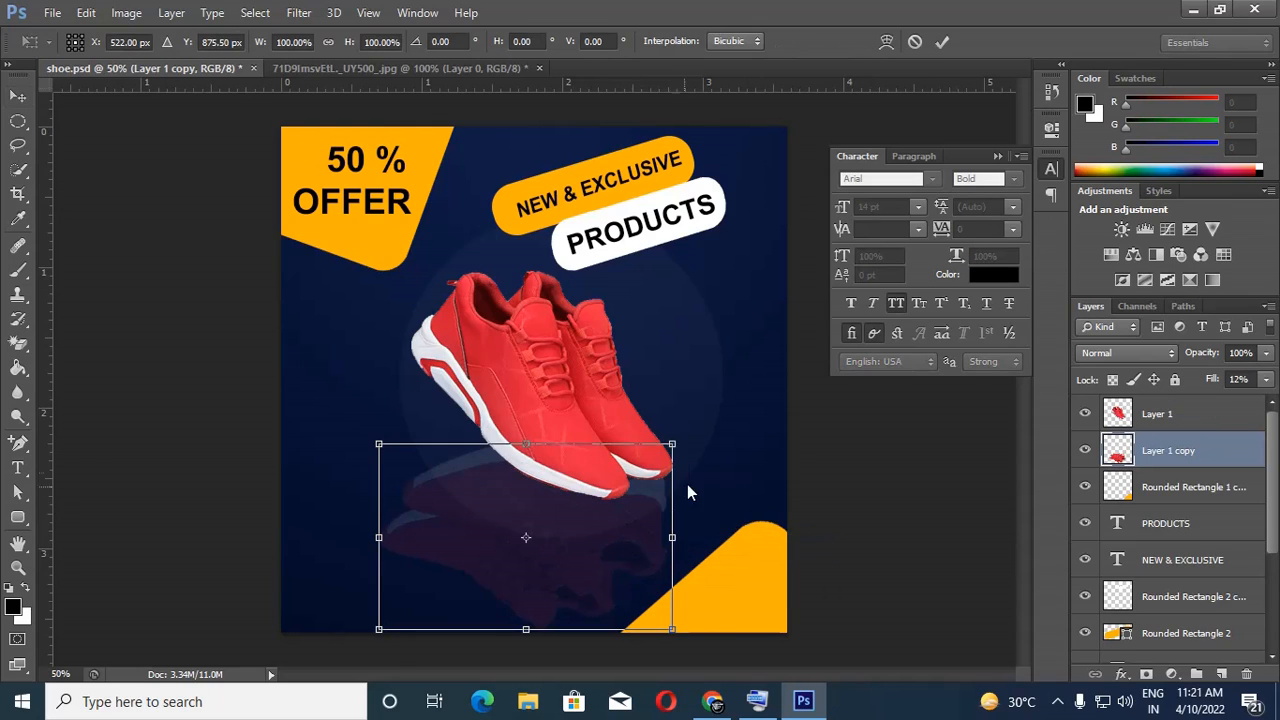
pyautogui.moveTo(686, 486); pyautogui.dragTo(592, 556)
pyautogui.press('Return')
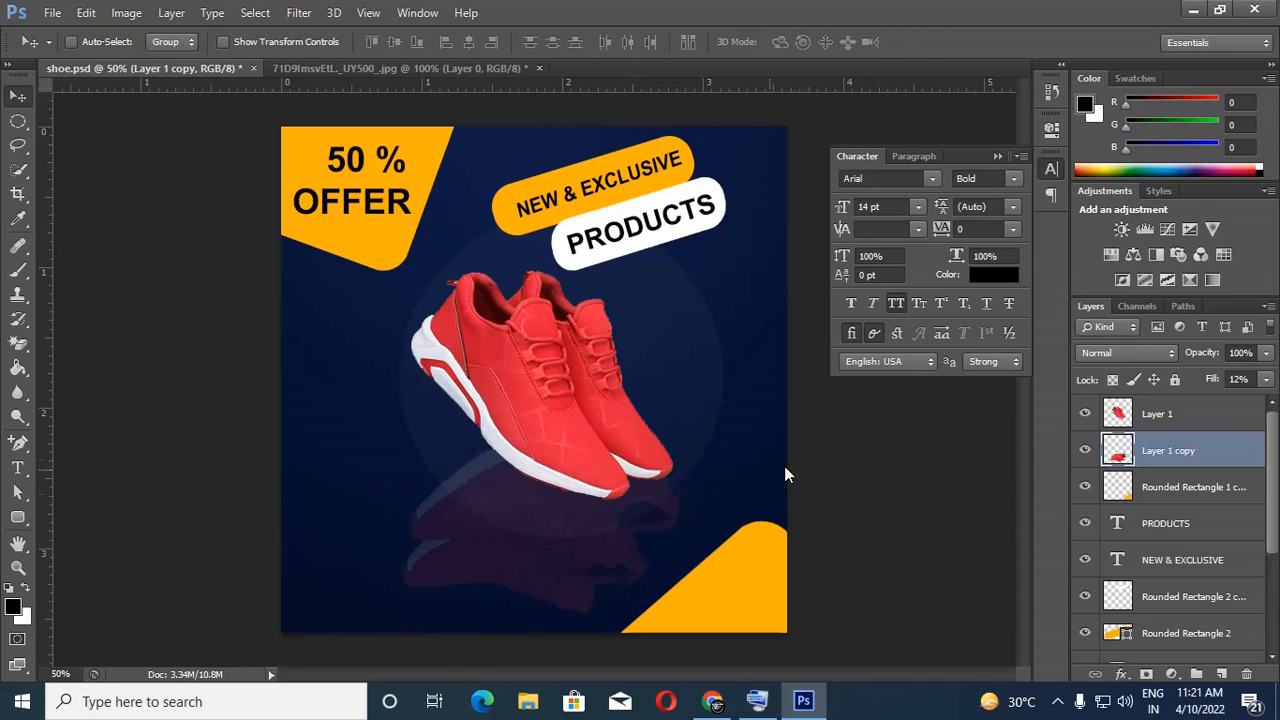
pyautogui.hotkey('ctrl', 't')
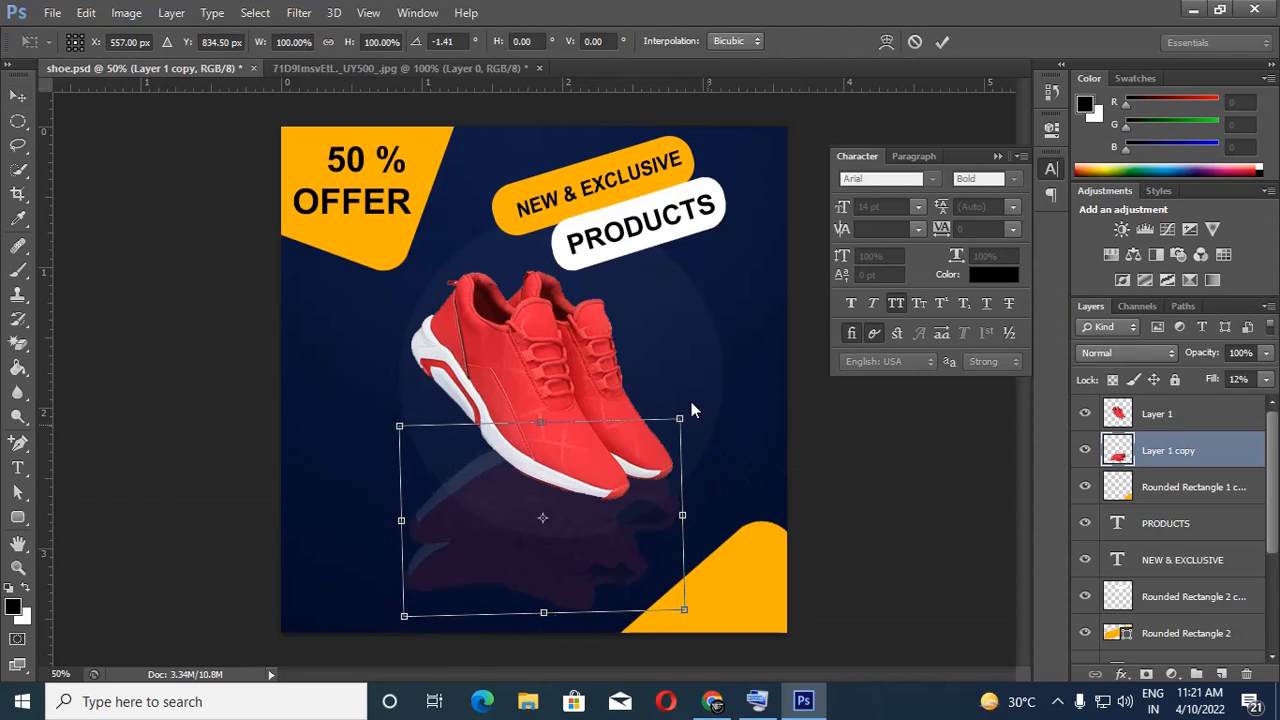
pyautogui.moveTo(720, 450); pyautogui.dragTo(699, 396)
pyautogui.press('Return')
# Set the reflection layer's fill to 5 % and nudge the original shoes slightly down
pyautogui.click(1266, 379)
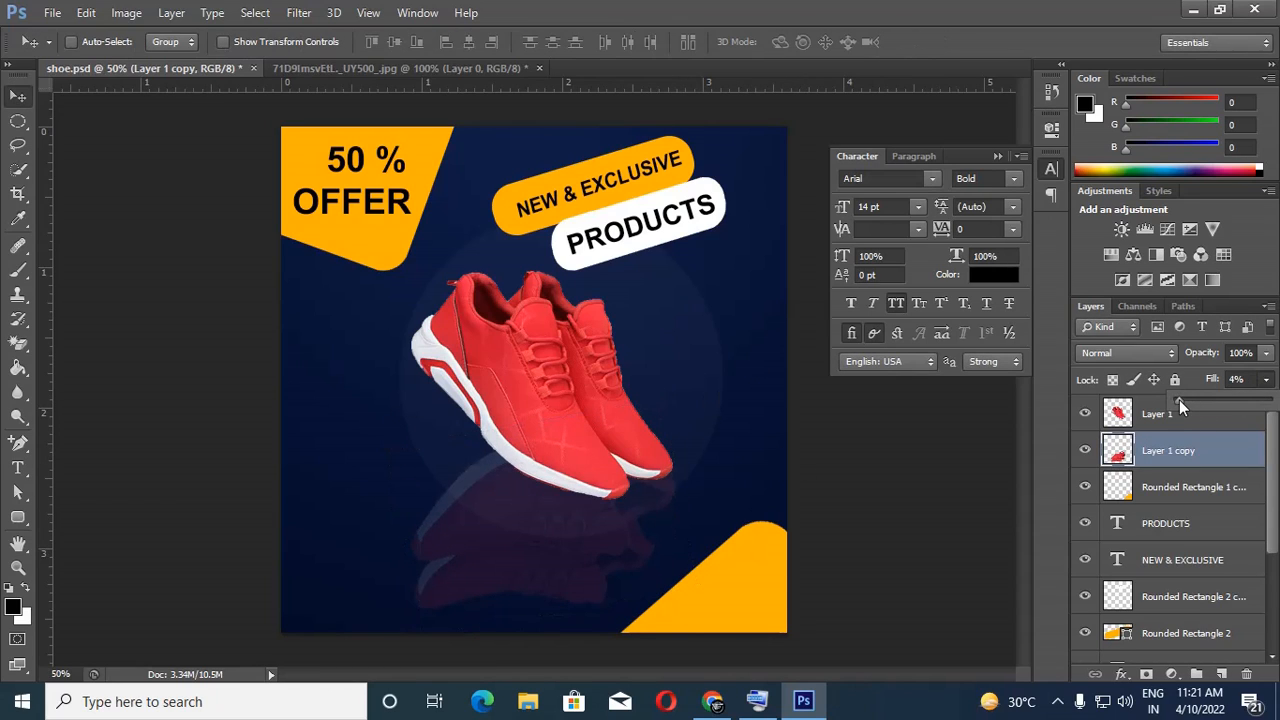
pyautogui.moveTo(1179, 399); pyautogui.dragTo(1180, 400)
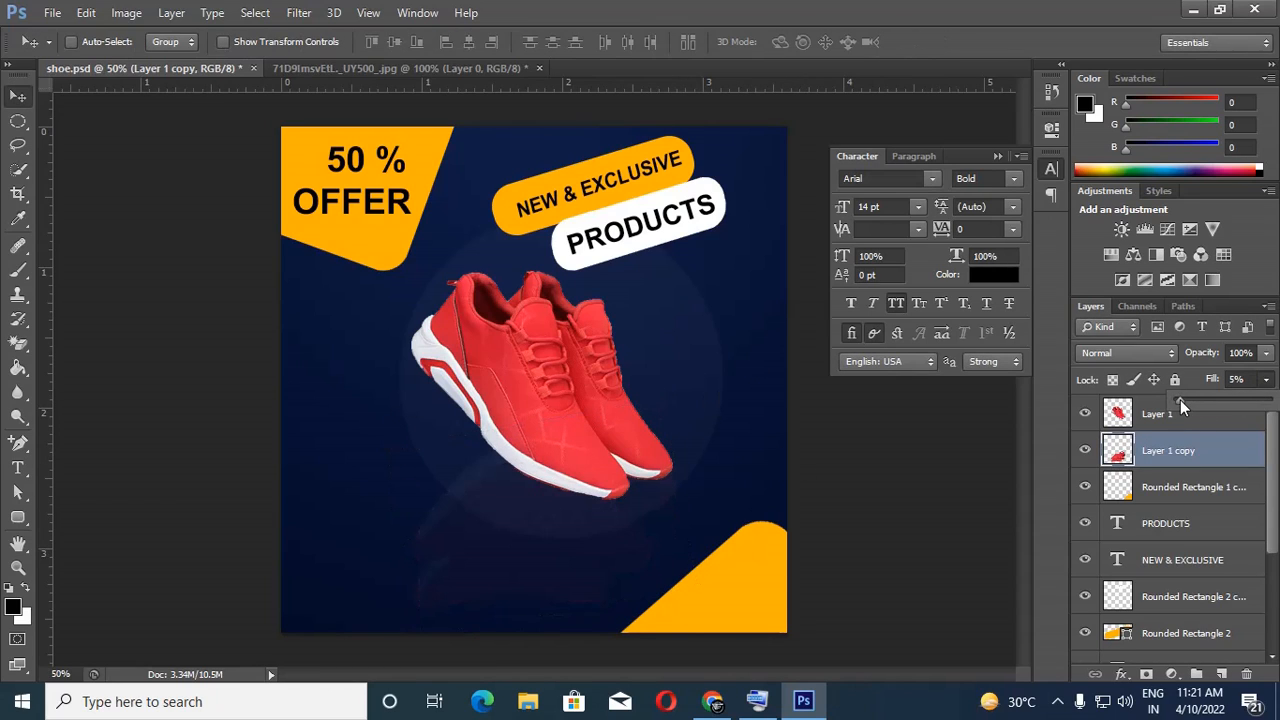
pyautogui.keyDown('ctrl'); pyautogui.click(582, 359); pyautogui.keyUp('ctrl')
pyautogui.moveTo(597, 372); pyautogui.dragTo(596, 380)
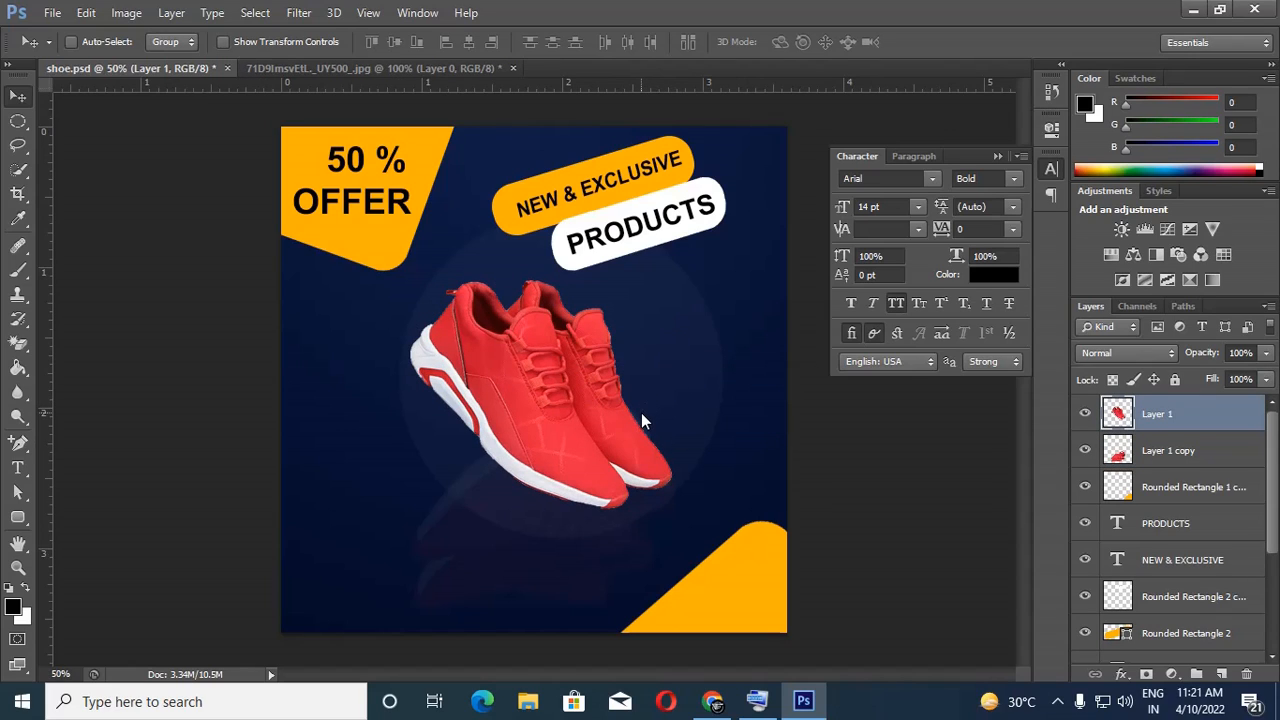
# Draw a 372 by 126 px rounded rectangle below the shoes in orange sampled from the offer shape, and restore the default colours
pyautogui.click(18, 518)
pyautogui.click(18, 218)
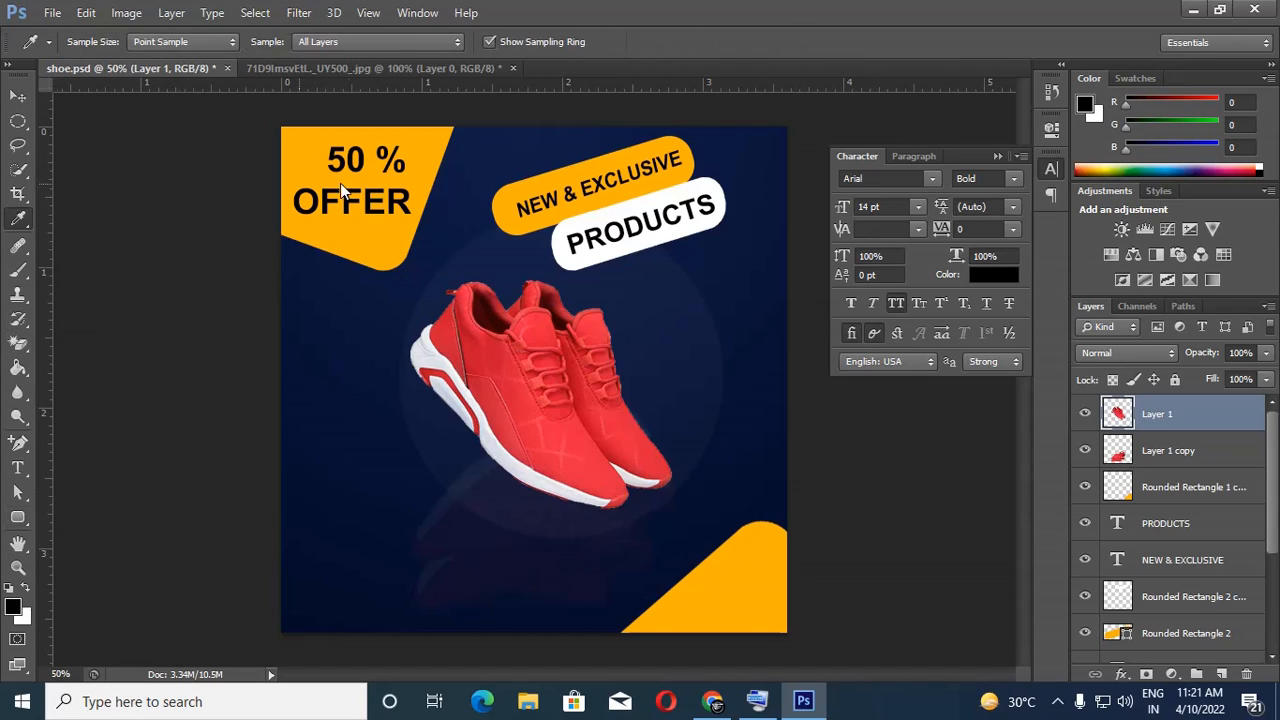
pyautogui.click(340, 185)
pyautogui.click(18, 518)
pyautogui.moveTo(481, 557); pyautogui.dragTo(655, 616)
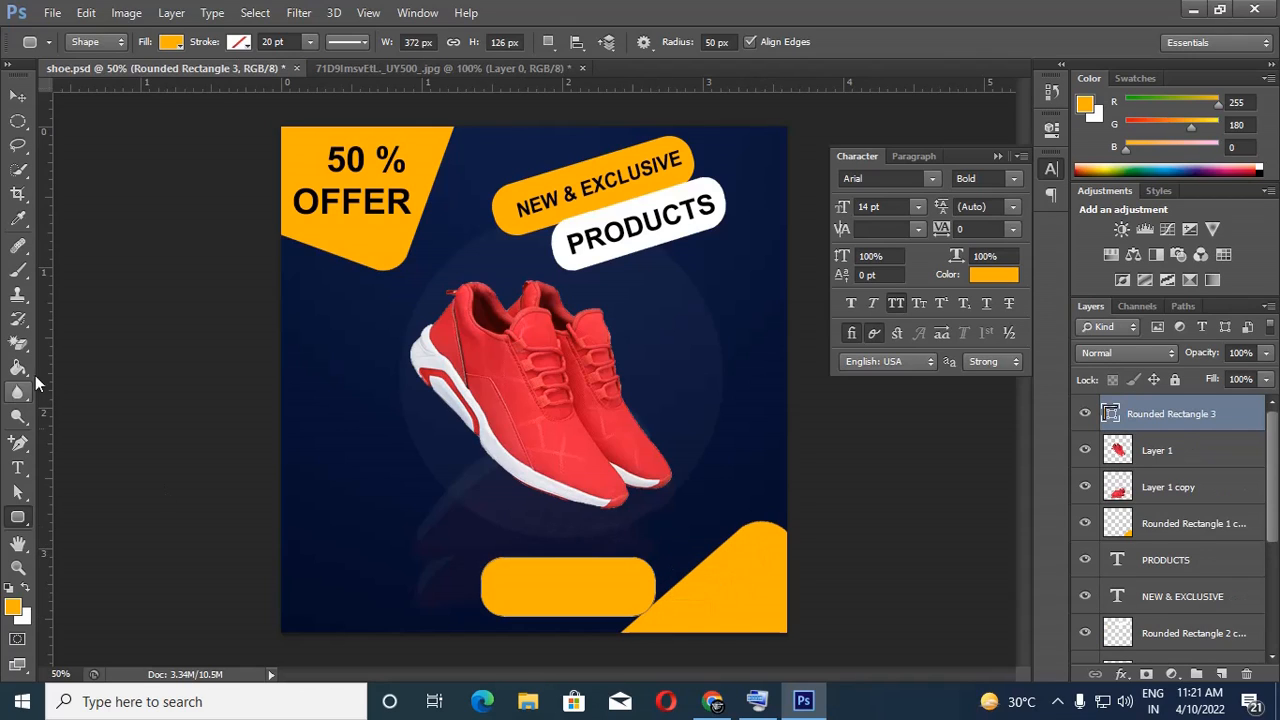
pyautogui.click(11, 591)
# Move the orange rounded rectangle up and shift the lower-right orange shape farther into the canvas corner
pyautogui.click(18, 95)
pyautogui.moveTo(579, 597); pyautogui.dragTo(584, 560)
pyautogui.moveTo(689, 598); pyautogui.dragTo(737, 628)
# Scale the orange rounded rectangle down slightly and place it just beneath the toes of the shoes
pyautogui.moveTo(628, 561); pyautogui.dragTo(656, 545)
pyautogui.hotkey('ctrl', 't')
pyautogui.press('Return')
pyautogui.hotkey('ctrl', 't')
pyautogui.press('Return')
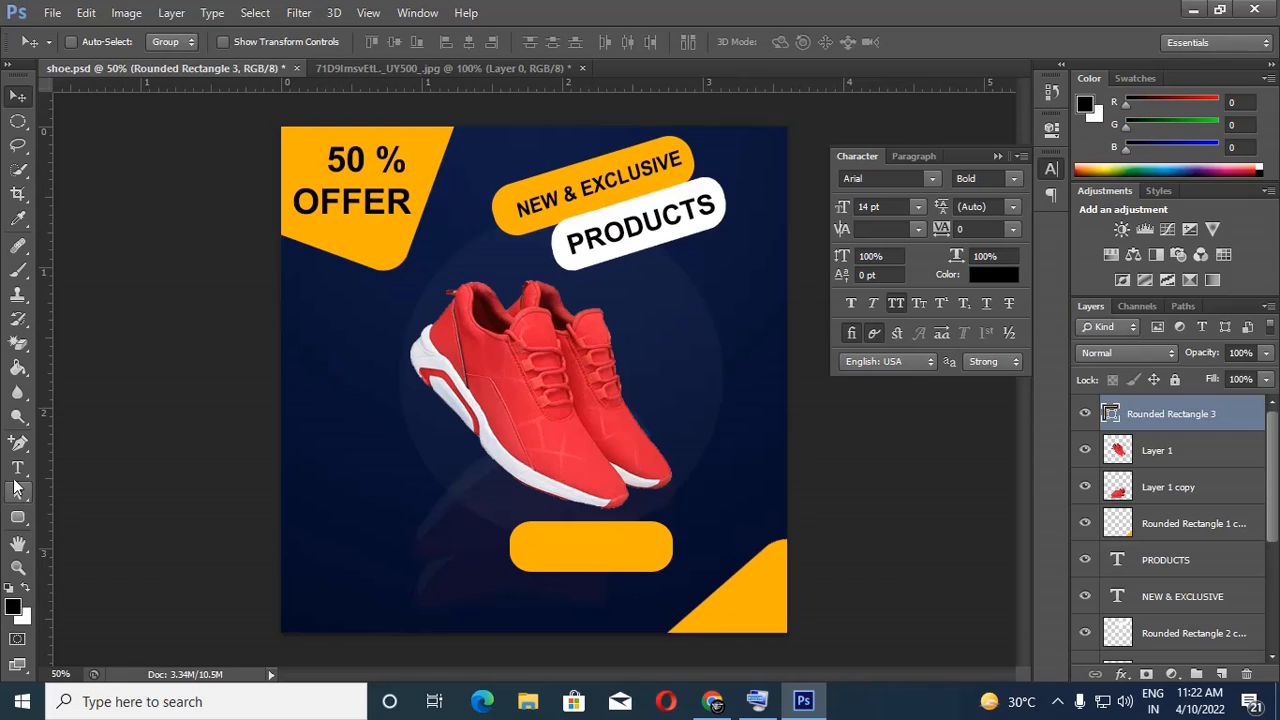
# Add the text "SHOP NOW" in black 14 pt Arial Bold near the canvas's lower-left corner
pyautogui.press('t')
pyautogui.click(386, 607)
pyautogui.write('SHOP NOW')
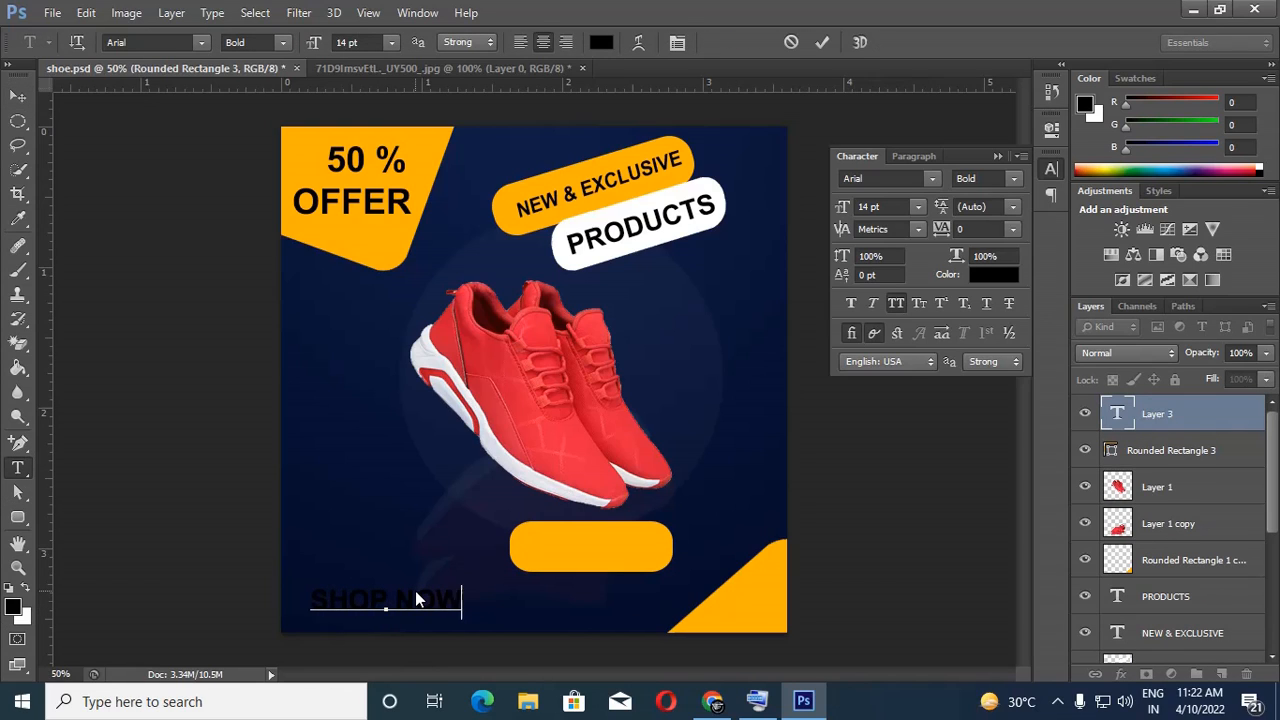
pyautogui.hotkey('ctrl', 'Return')
pyautogui.press('v')
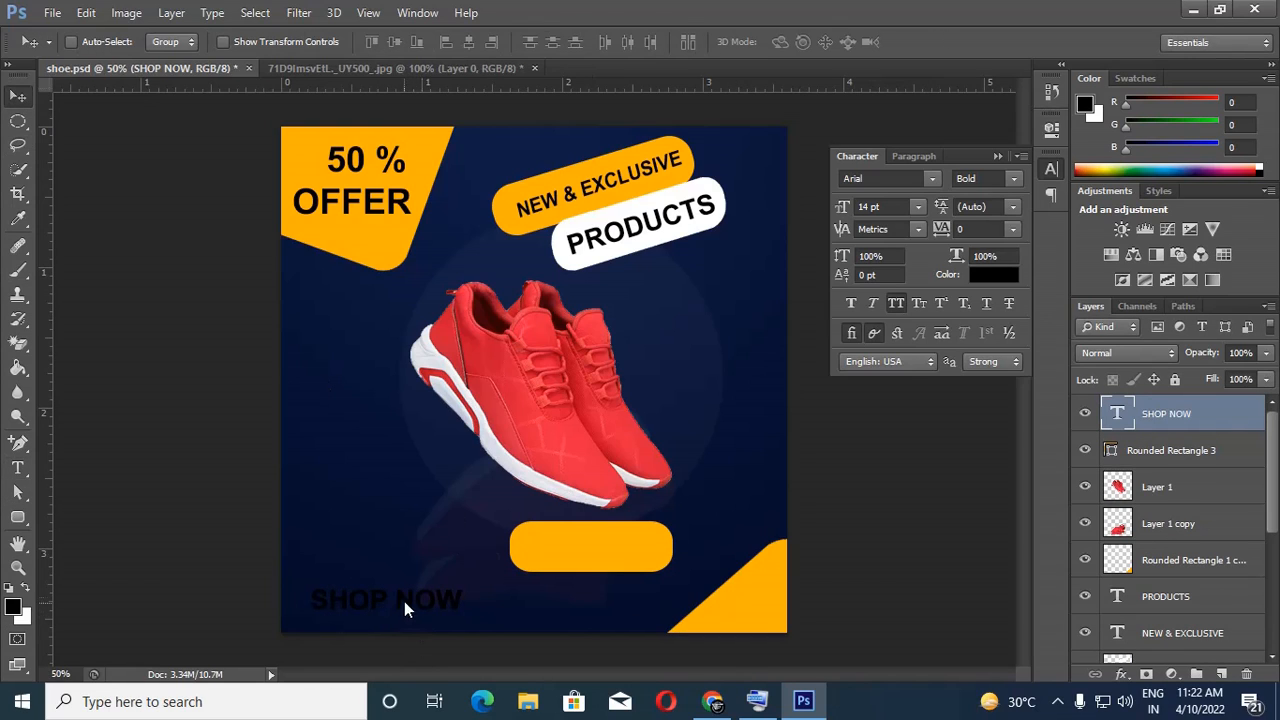
# Place the SHOP NOW text on the orange rounded rectangle, scaled down to 12.64 pt, and save the document
pyautogui.moveTo(404, 601); pyautogui.dragTo(665, 568)
pyautogui.hotkey('ctrl', 't')
pyautogui.press('Return')
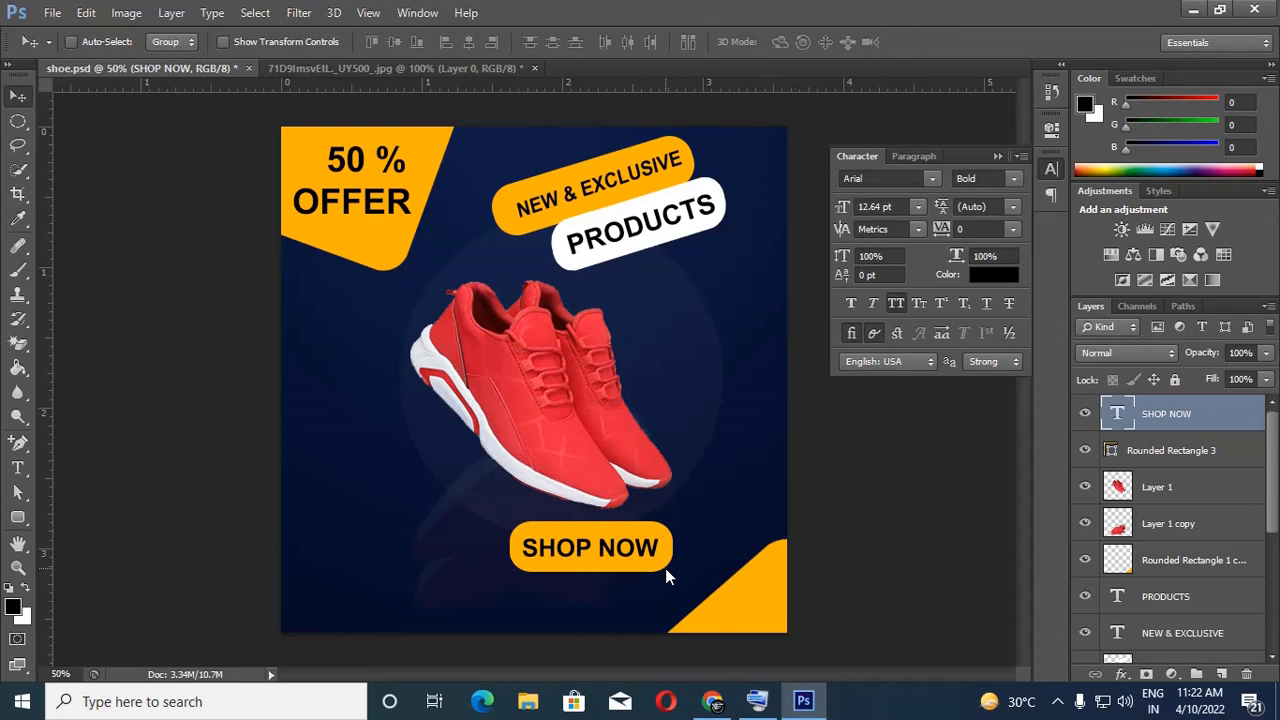
pyautogui.hotkey('ctrl', 's')
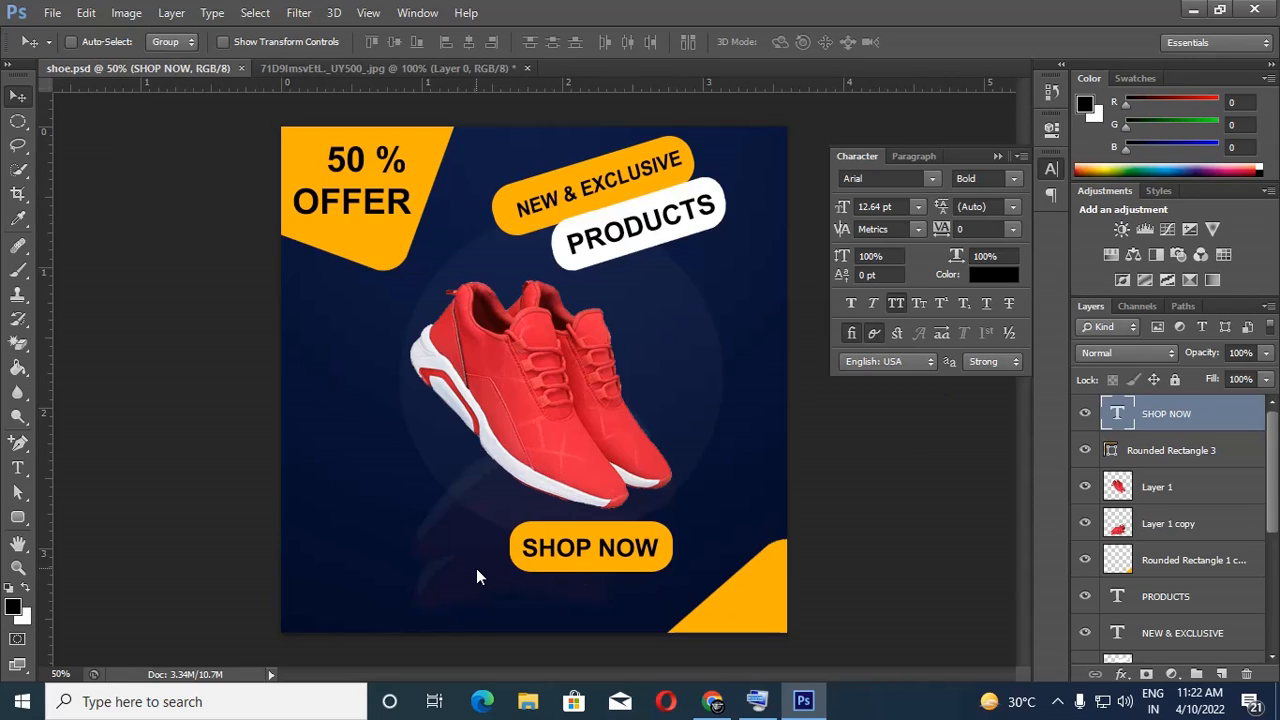
# Shift the orange rounded rectangle behind SHOP NOW about 0.1 in to the left and about 0.01 in down
pyautogui.rightClick(565, 570)
pyautogui.click(600, 578)
pyautogui.moveTo(573, 566); pyautogui.dragTo(556, 558)
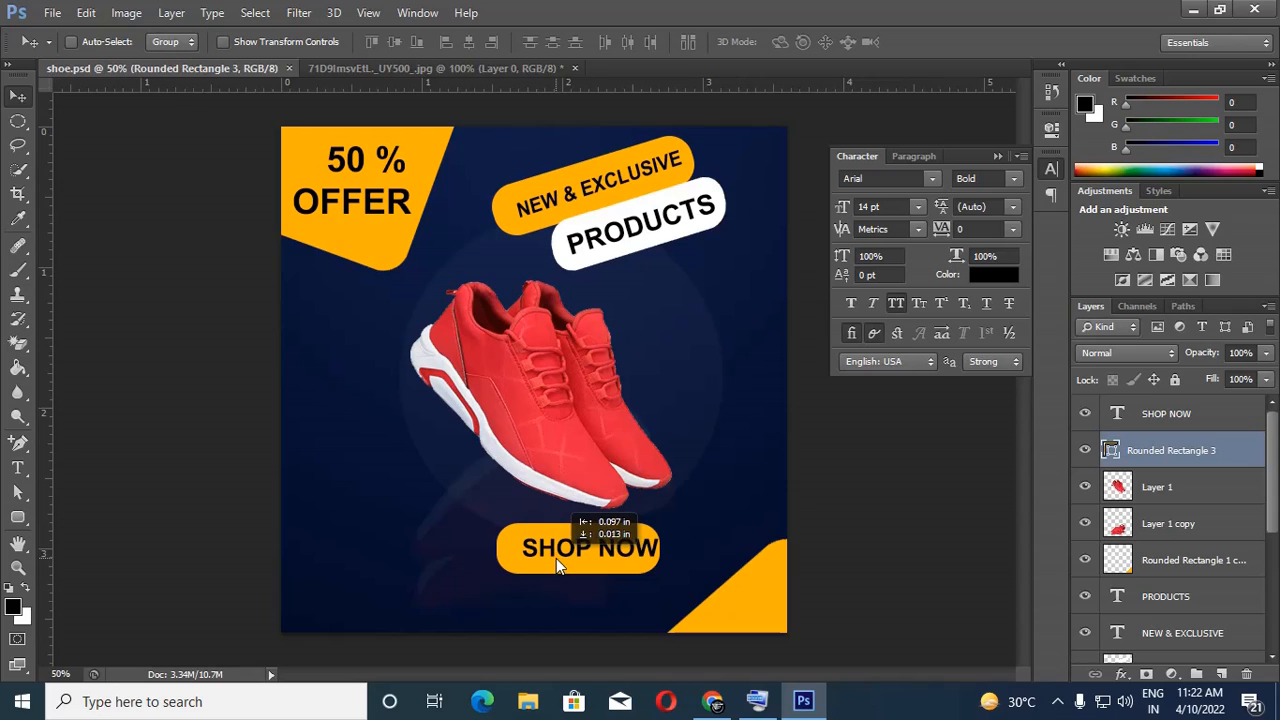
# Nudge the SHOP NOW text left and slightly down until it is centred on the orange rounded rectangle
pyautogui.rightClick(556, 558)
pyautogui.click(592, 558)
pyautogui.press('Left')
pyautogui.press('Left')
pyautogui.press('Left')
pyautogui.press('Left')
pyautogui.press('Left')
pyautogui.press('Left')
pyautogui.press('Left')
pyautogui.press('Left')
pyautogui.press('Left')
pyautogui.press('Left')
pyautogui.press('Left')
pyautogui.press('Left')
pyautogui.press('Left')
pyautogui.press('Left')
pyautogui.press('Left')
pyautogui.press('Left')
pyautogui.press('Left')
pyautogui.press('Left')
pyautogui.press('Left')
pyautogui.press('Left')
pyautogui.press('Left')
pyautogui.press('Left')
pyautogui.press('Left')
pyautogui.press('Left')
pyautogui.press('Left')
pyautogui.press('Left')
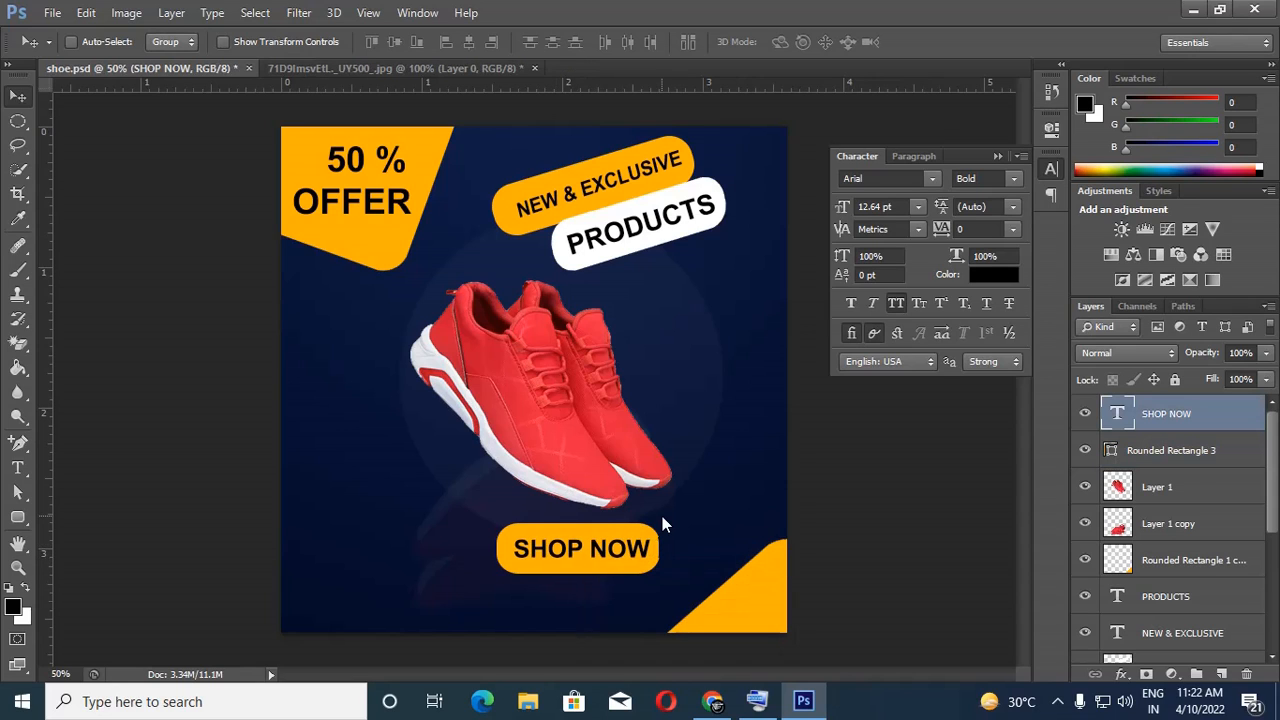
pyautogui.press('Down')
pyautogui.press('Down')
pyautogui.press('Down')
pyautogui.press('Down')
pyautogui.press('Down')
pyautogui.press('Down')
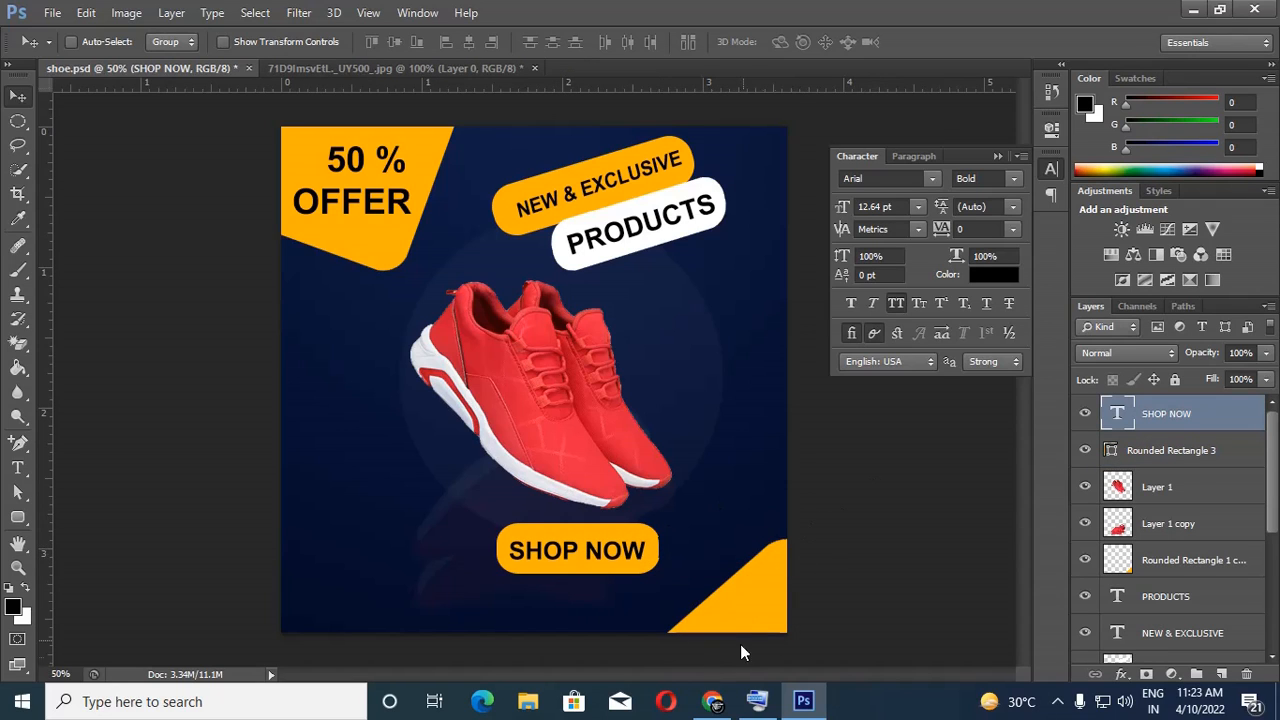
# Look through the New folder, my files, my work and socil medi posters folders on New Volume (E:) in File Explorer
pyautogui.click(530, 702)
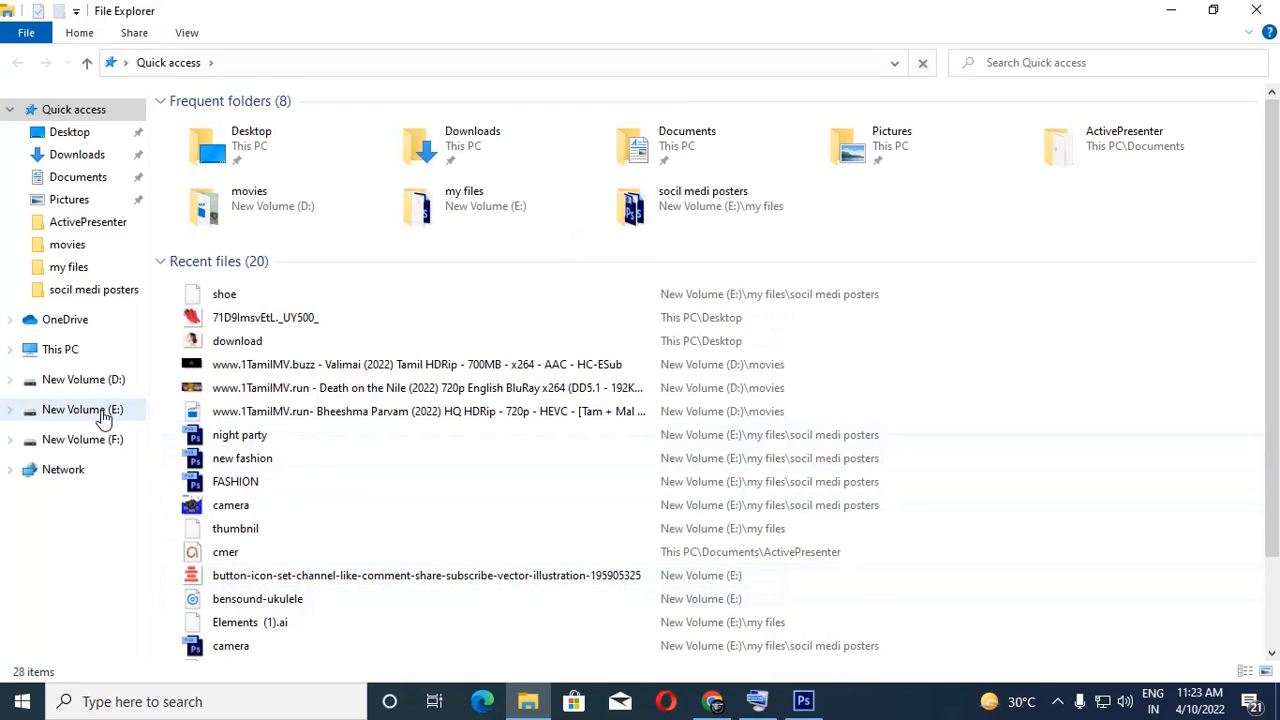
pyautogui.click(100, 409)
pyautogui.doubleClick(297, 178)
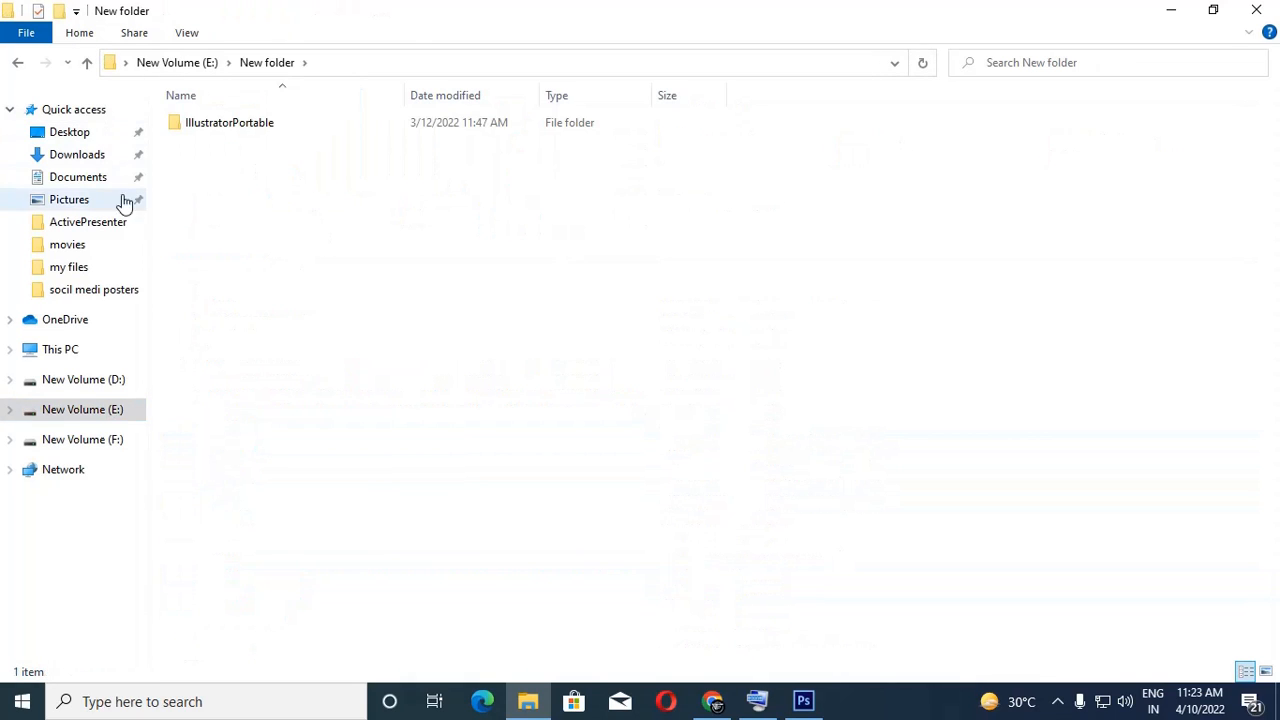
pyautogui.click(94, 409)
pyautogui.doubleClick(193, 168)
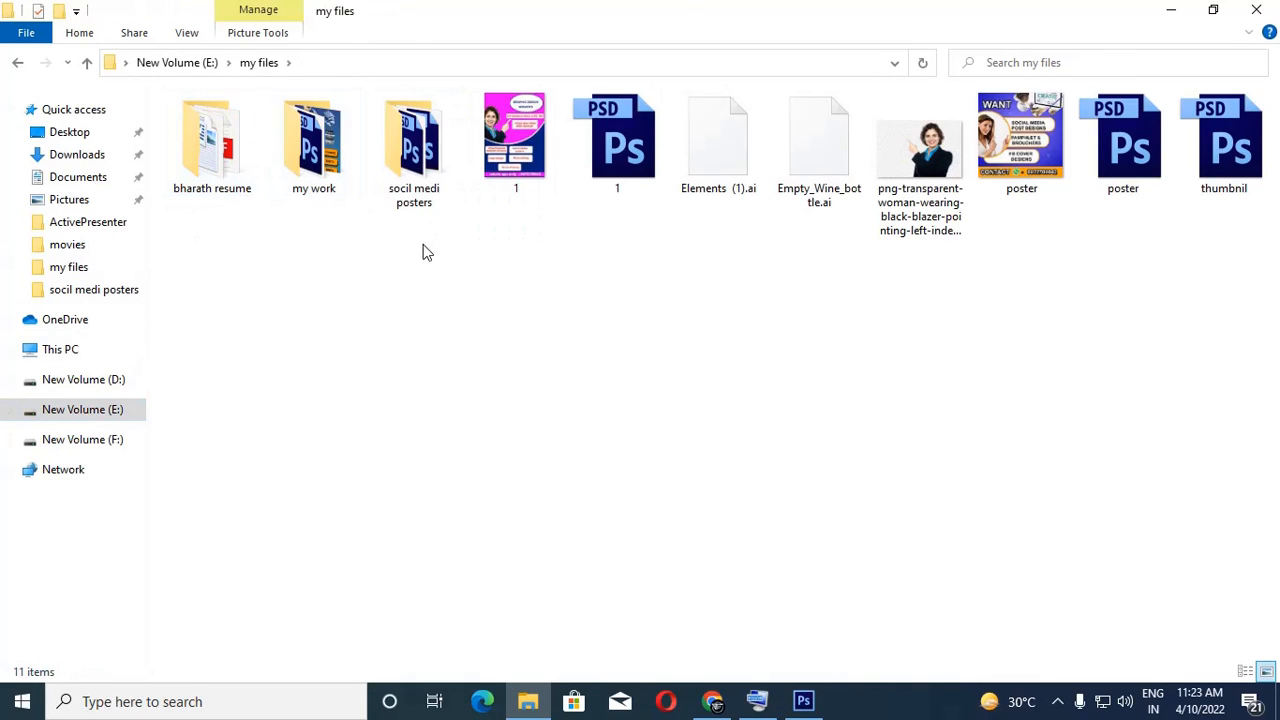
pyautogui.doubleClick(320, 165)
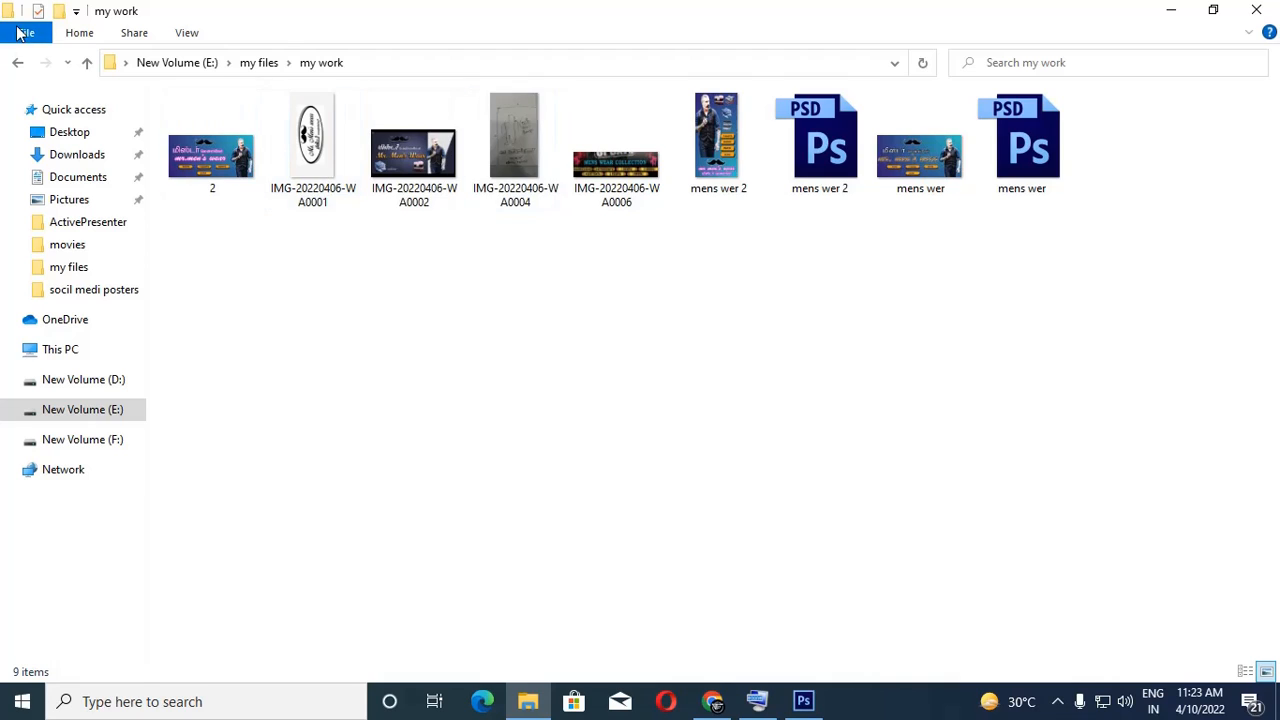
pyautogui.hotkey('alt', 'Left')
pyautogui.doubleClick(389, 165)
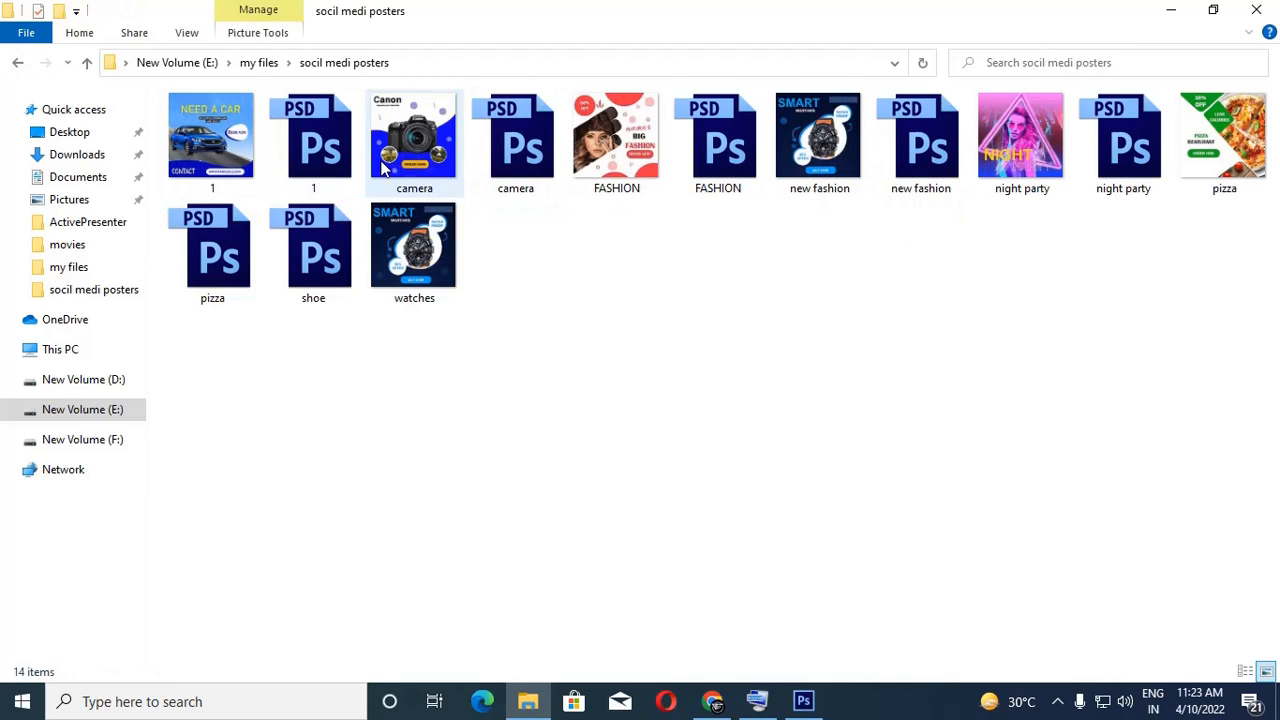
pyautogui.click(20, 64)
pyautogui.click(20, 64)
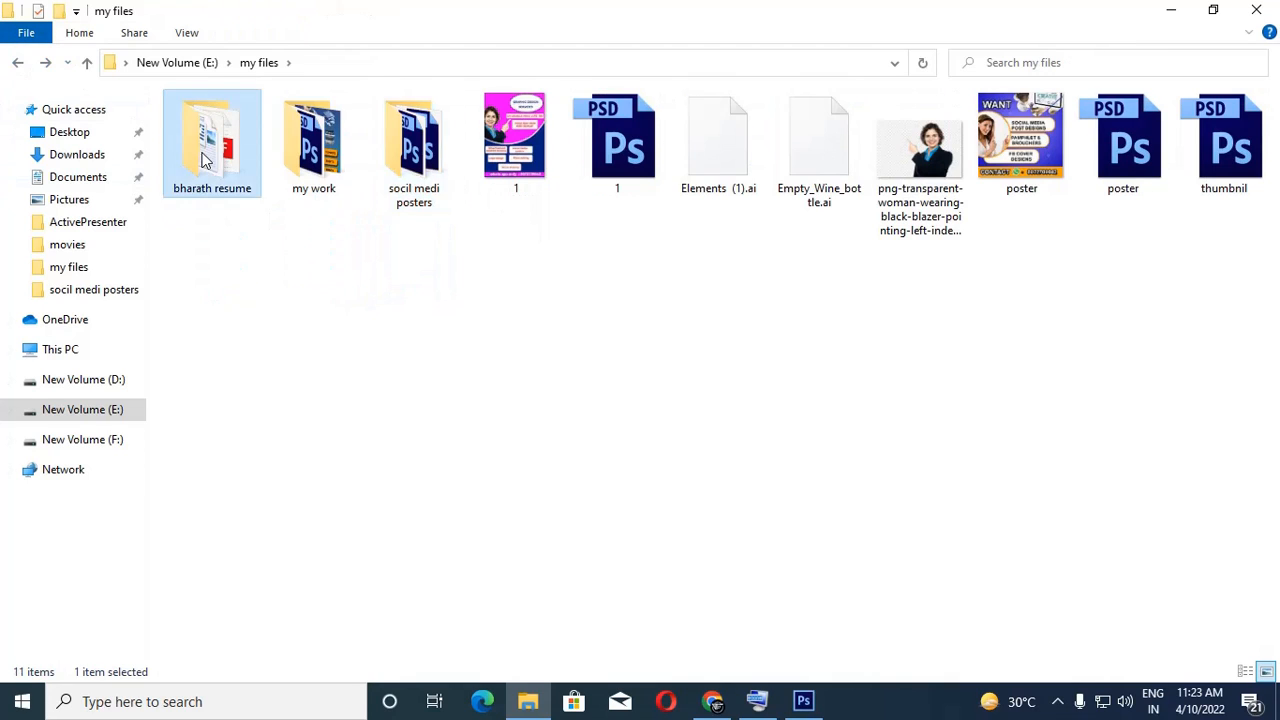
pyautogui.click(20, 64)
pyautogui.click(20, 66)
pyautogui.click(20, 66)
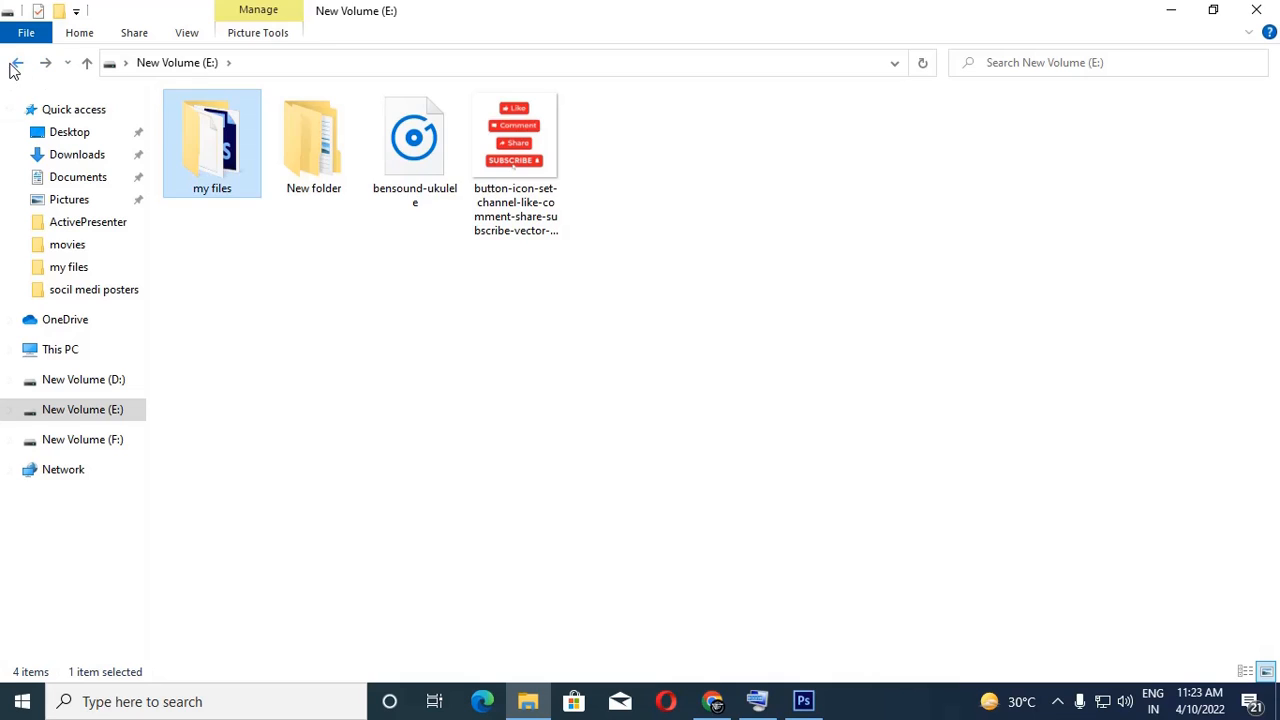
pyautogui.click(16, 64)
pyautogui.click(20, 66)
pyautogui.doubleClick(238, 156)
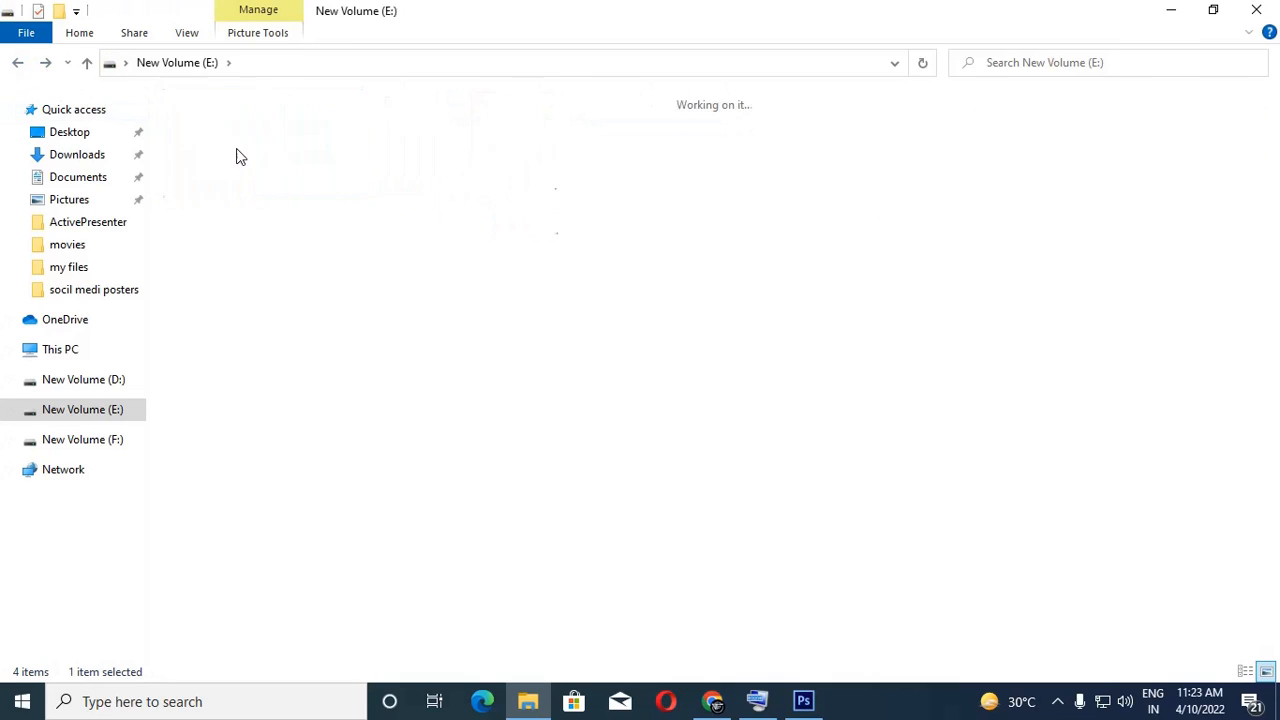
pyautogui.doubleClick(238, 156)
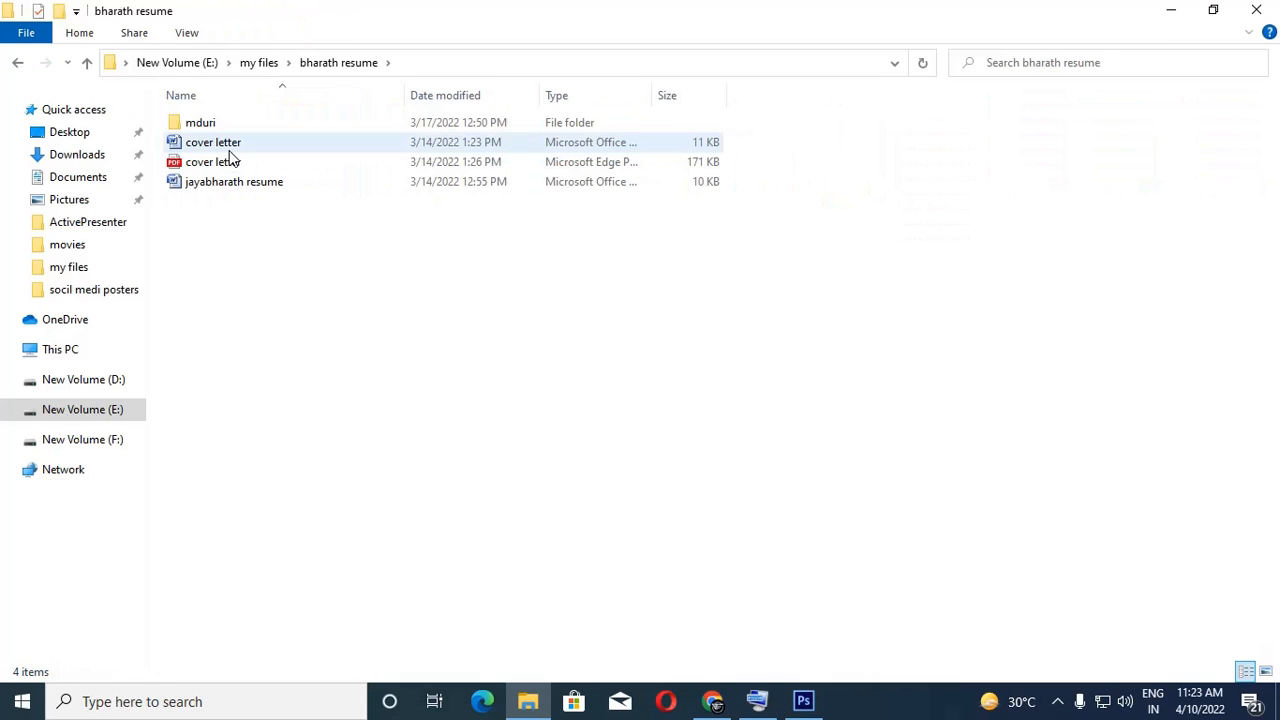
pyautogui.click(20, 64)
pyautogui.doubleClick(314, 150)
pyautogui.click(16, 64)
pyautogui.click(405, 172)
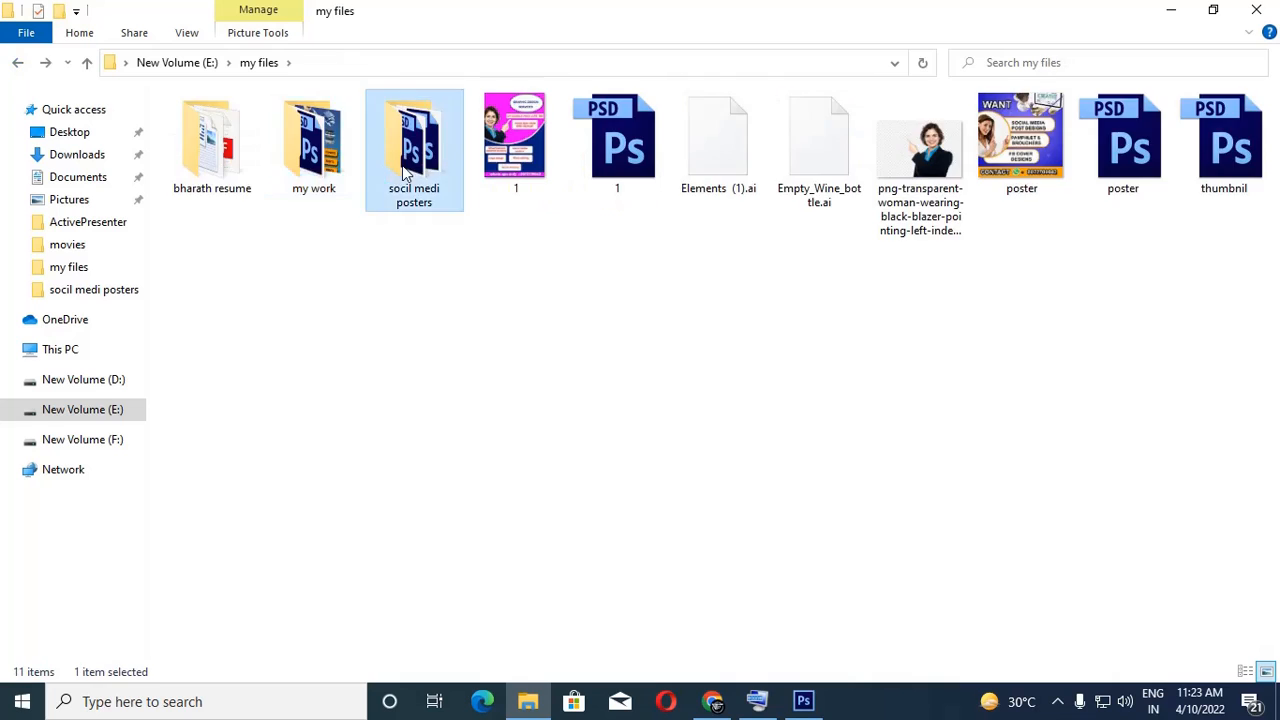
pyautogui.doubleClick(404, 170)
pyautogui.click(18, 64)
pyautogui.click(20, 64)
pyautogui.click(45, 64)
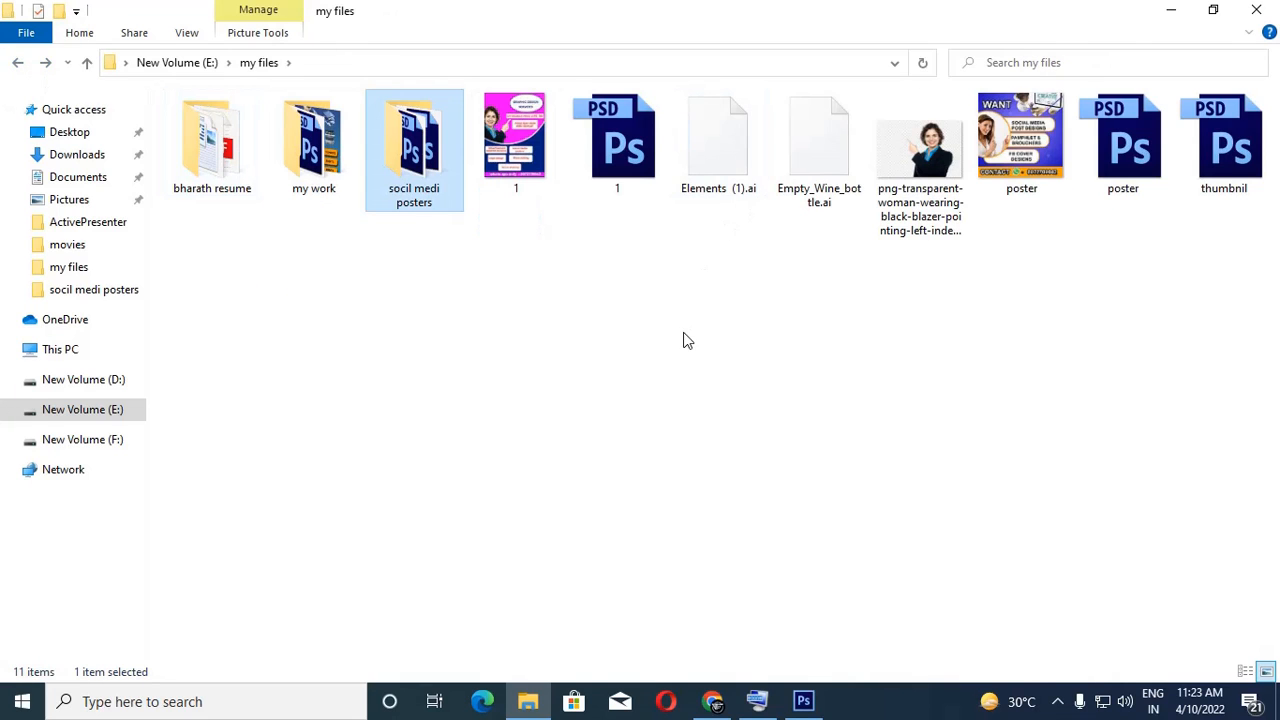
# Minimise File Explorer and Photoshop, and start Illustrator from the desktop
pyautogui.click(1171, 9)
pyautogui.click(1192, 10)
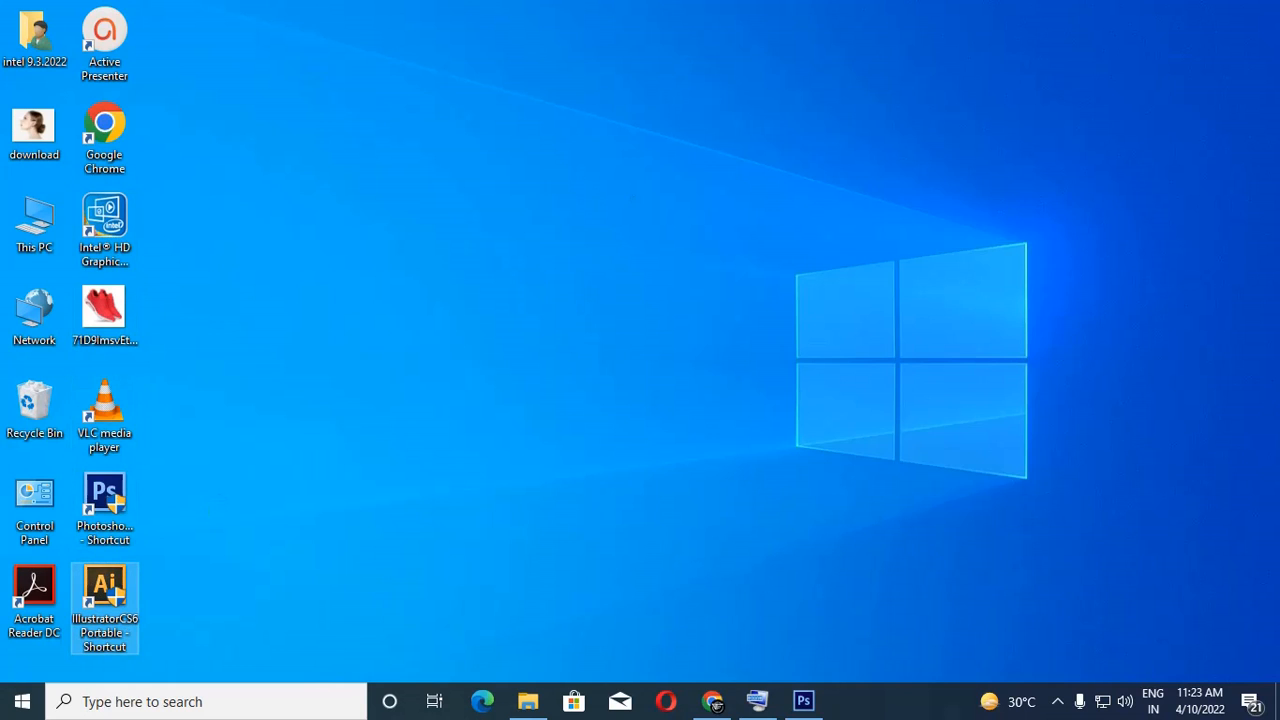
pyautogui.click(1143, 432)
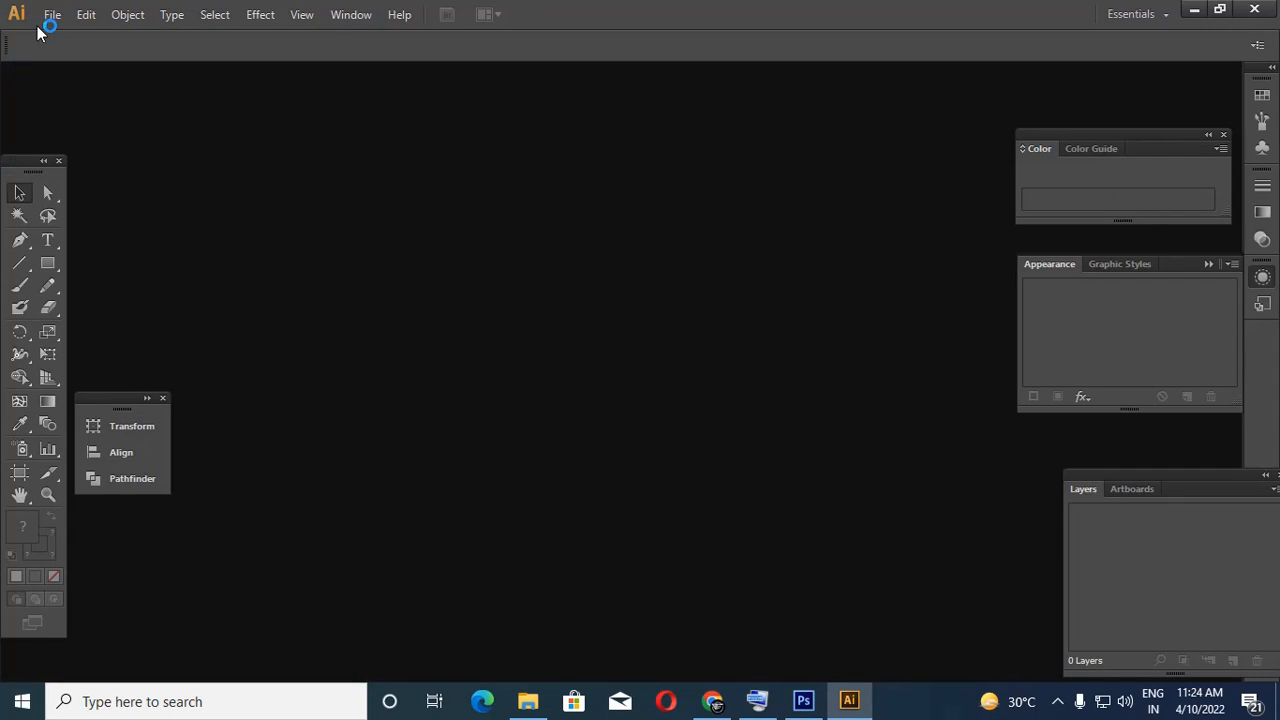
# Open the Elements (1) Illustrator file from the my files folder on New Volume (E:)
pyautogui.click(50, 15)
pyautogui.click(60, 77)
pyautogui.click(68, 262)
pyautogui.scroll(-5, 294, 251)
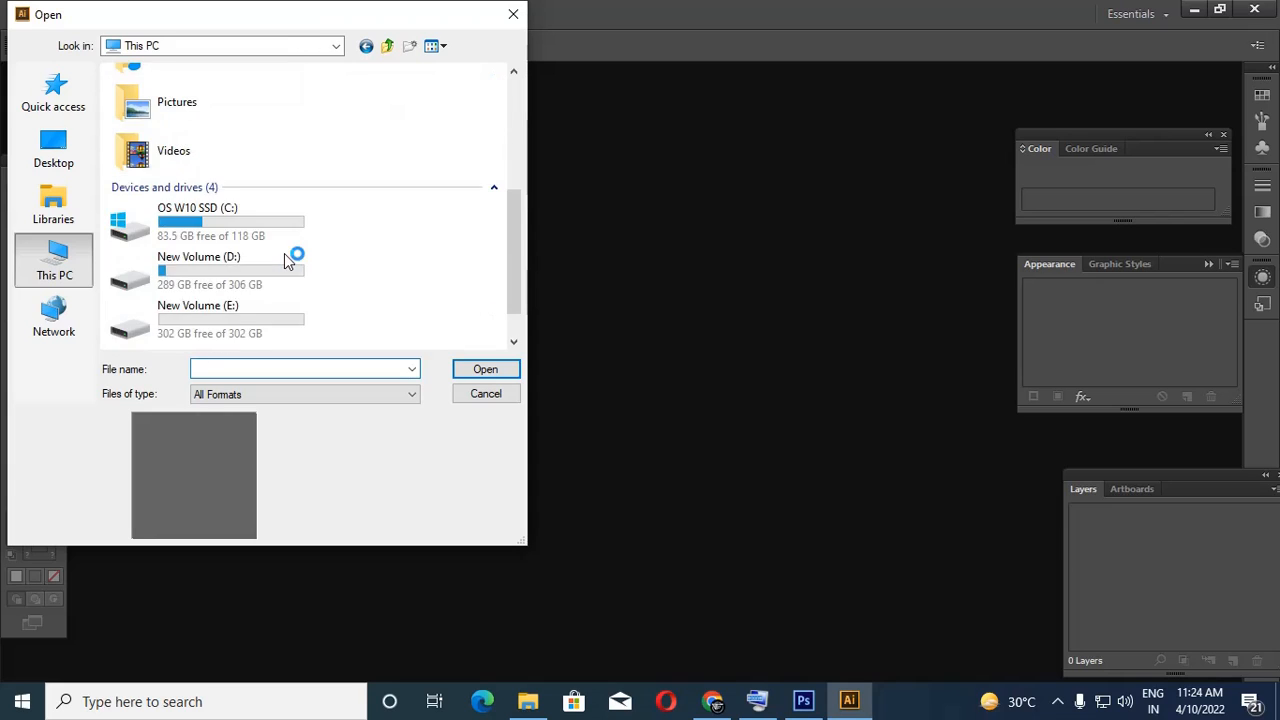
pyautogui.doubleClick(294, 251)
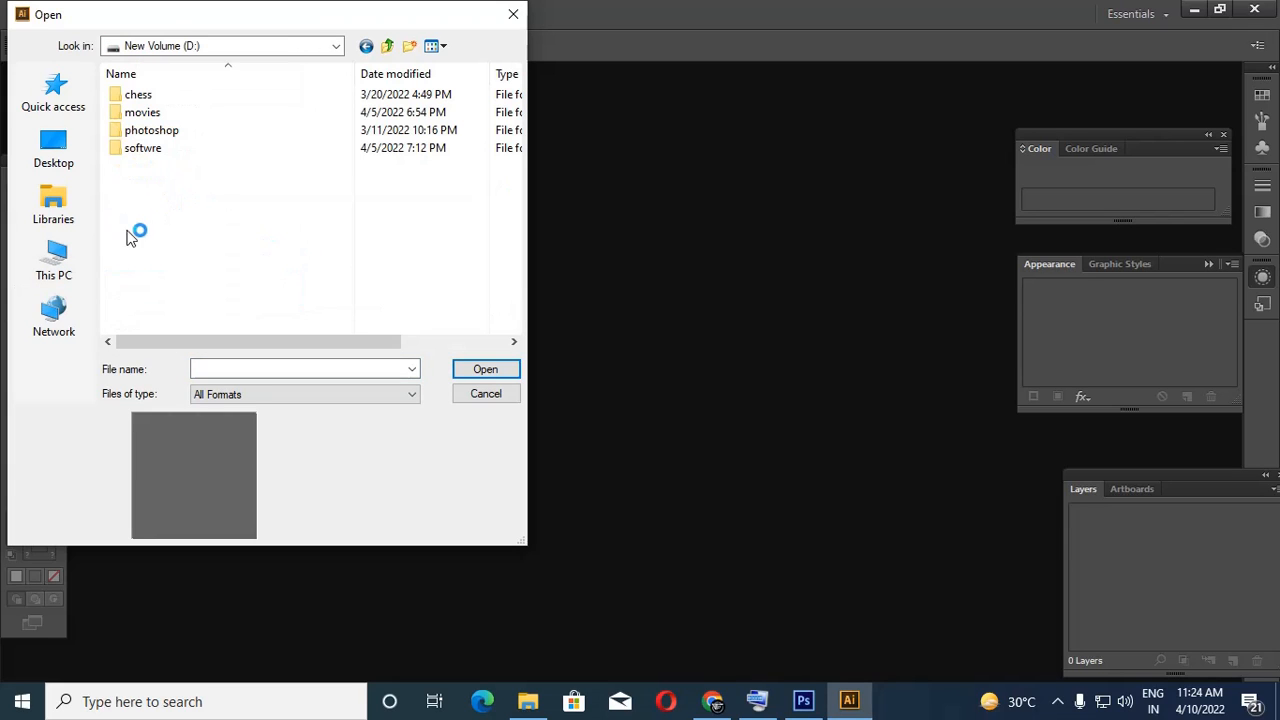
pyautogui.click(387, 45)
pyautogui.scroll(-2, 286, 270)
pyautogui.doubleClick(278, 264)
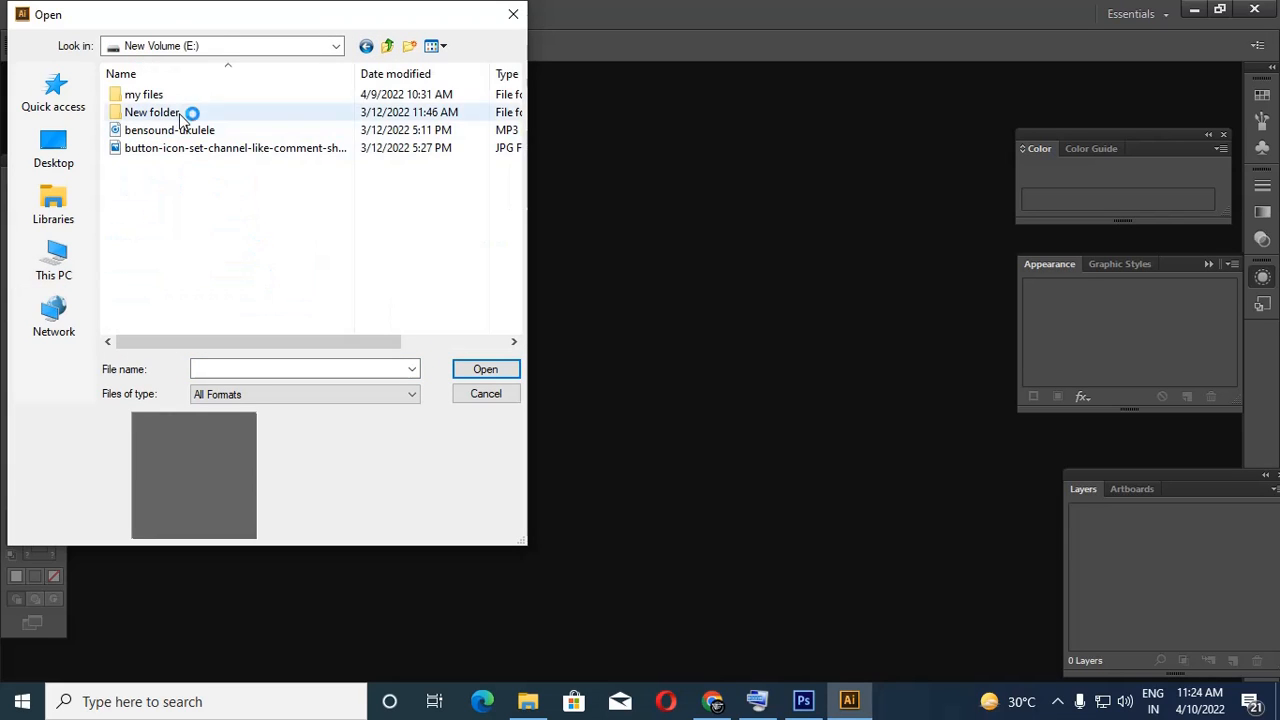
pyautogui.doubleClick(143, 94)
pyautogui.scroll(-2, 280, 195)
pyautogui.click(276, 190)
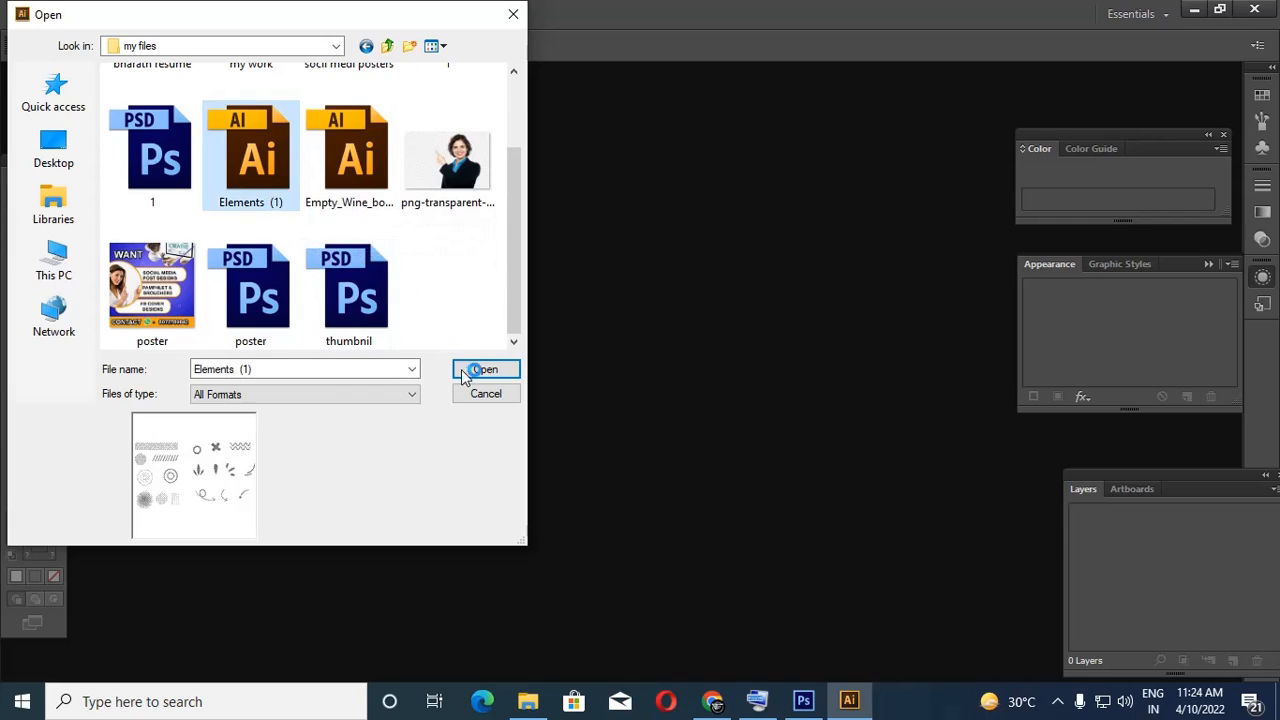
pyautogui.click(477, 370)
pyautogui.click(714, 378)
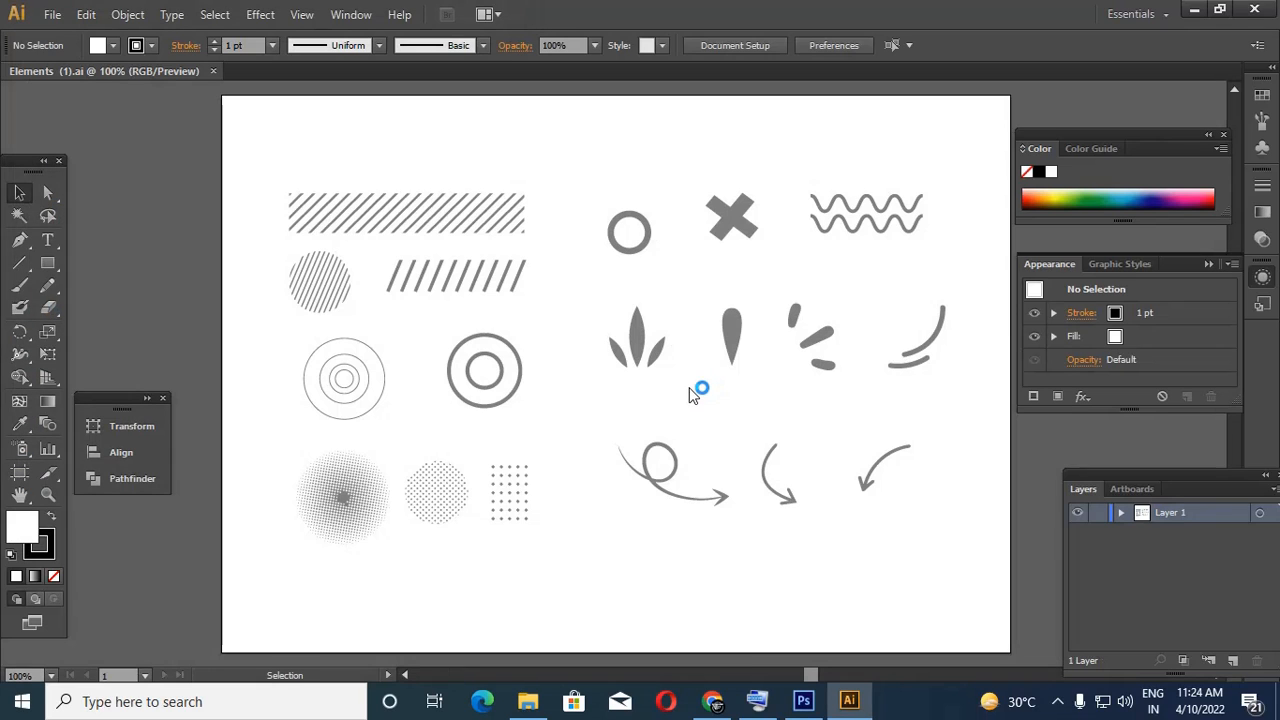
pyautogui.click(337, 295)
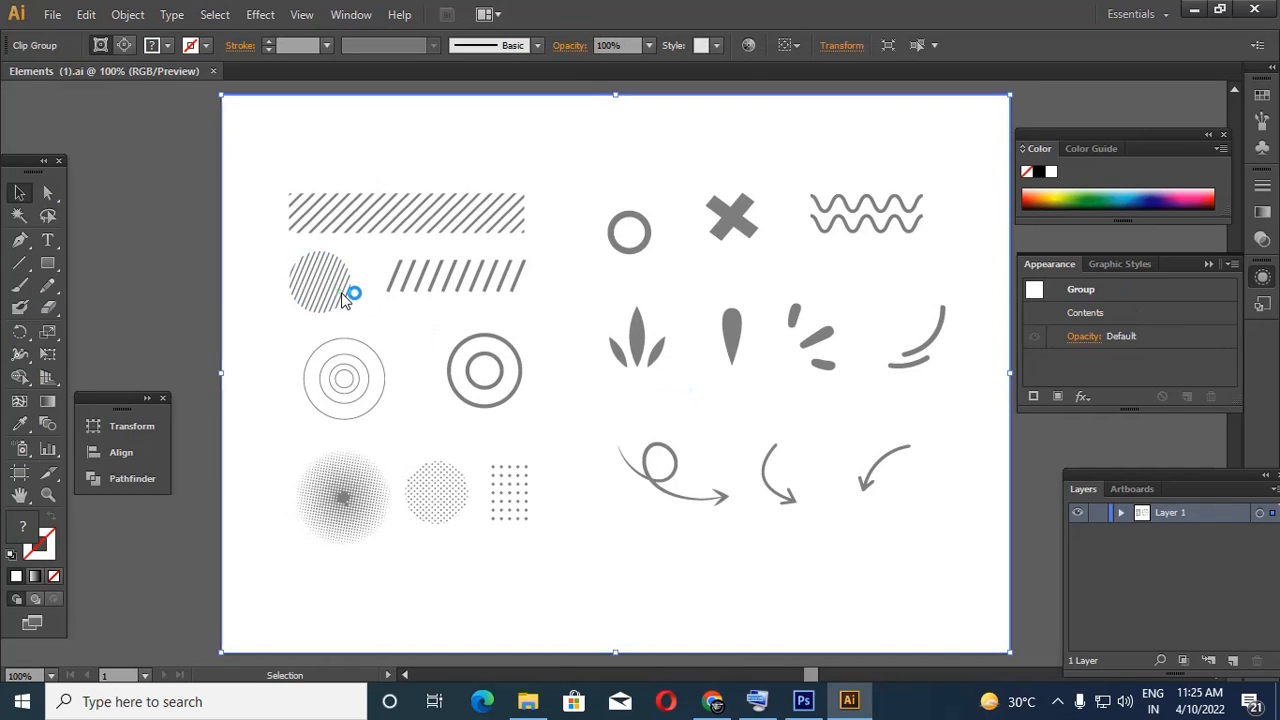
pyautogui.doubleClick(50, 548)
pyautogui.moveTo(440, 240)
pyautogui.mouseDown()
pyautogui.moveTo(423, 216)
pyautogui.moveTo(388, 206)
pyautogui.mouseUp()
pyautogui.click(838, 236)
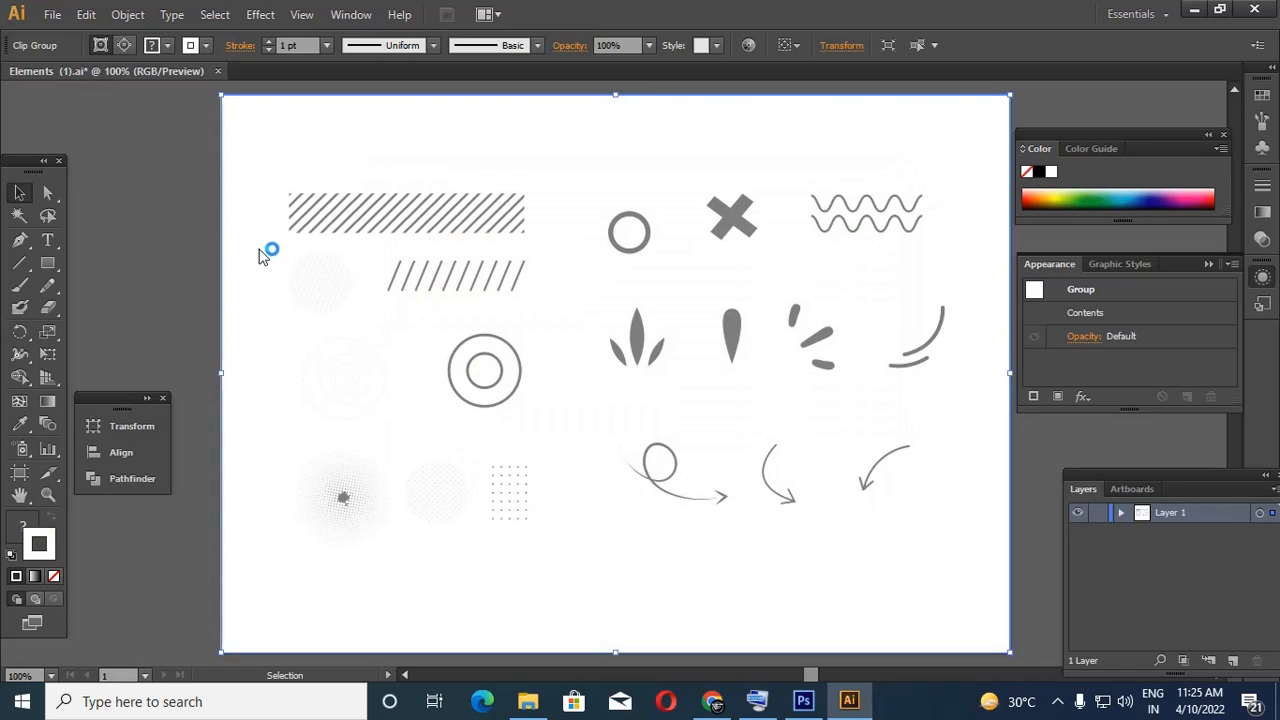
pyautogui.doubleClick(340, 290)
pyautogui.moveTo(340, 290); pyautogui.dragTo(432, 572)
pyautogui.click(86, 14)
pyautogui.click(115, 36)
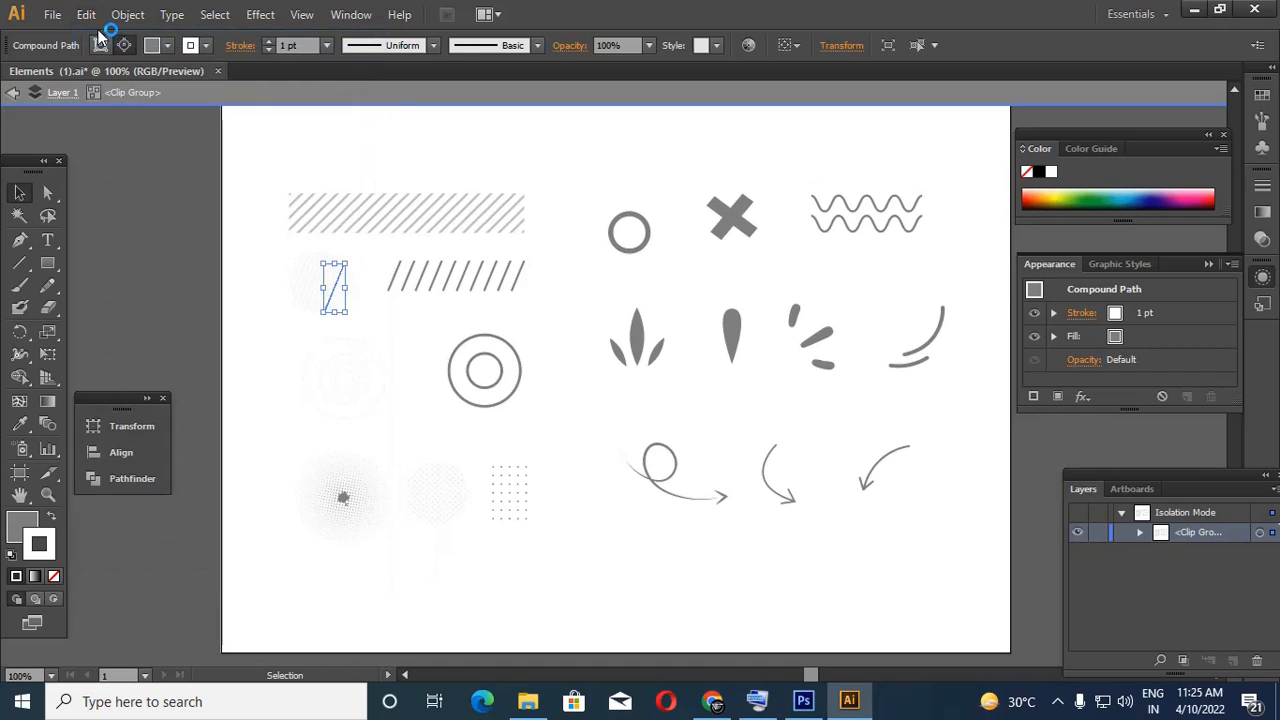
pyautogui.click(86, 14)
pyautogui.click(115, 36)
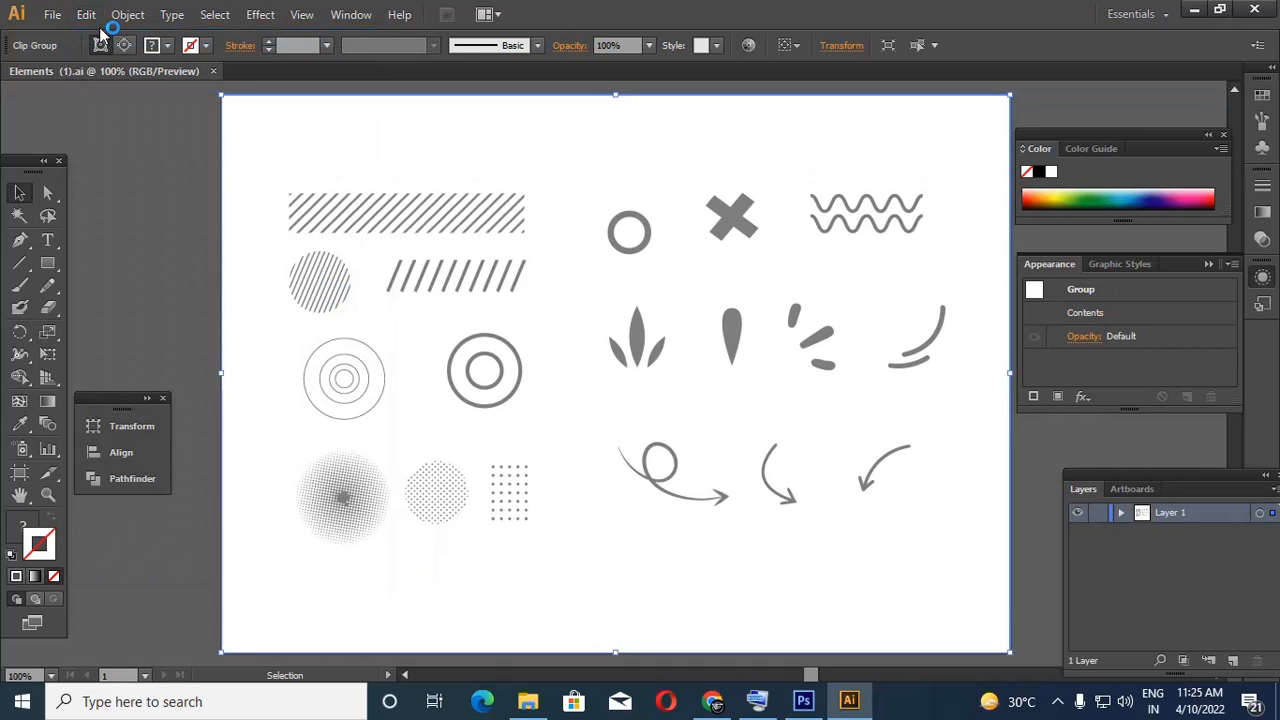
# Isolate the clip group containing the design elements and set the stroke colour to white (FFFFFF)
pyautogui.doubleClick(304, 271)
pyautogui.doubleClick(36, 546)
pyautogui.moveTo(446, 455); pyautogui.dragTo(392, 231)
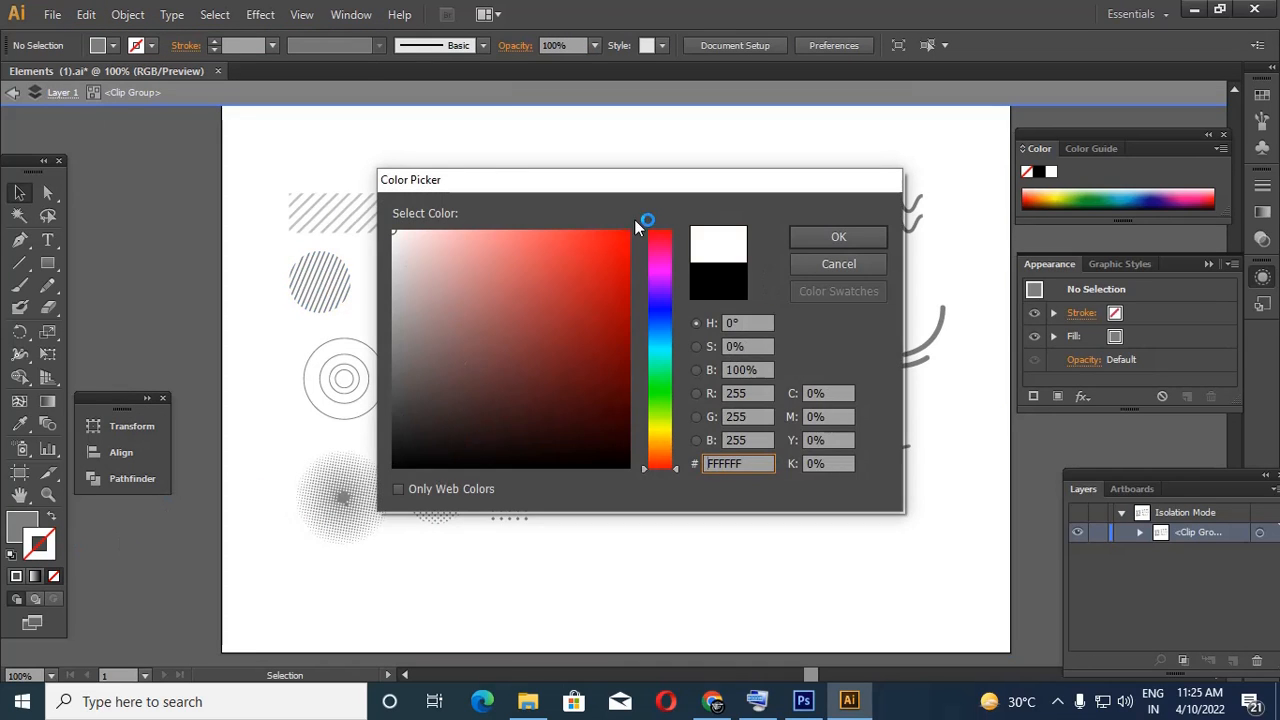
pyautogui.click(838, 237)
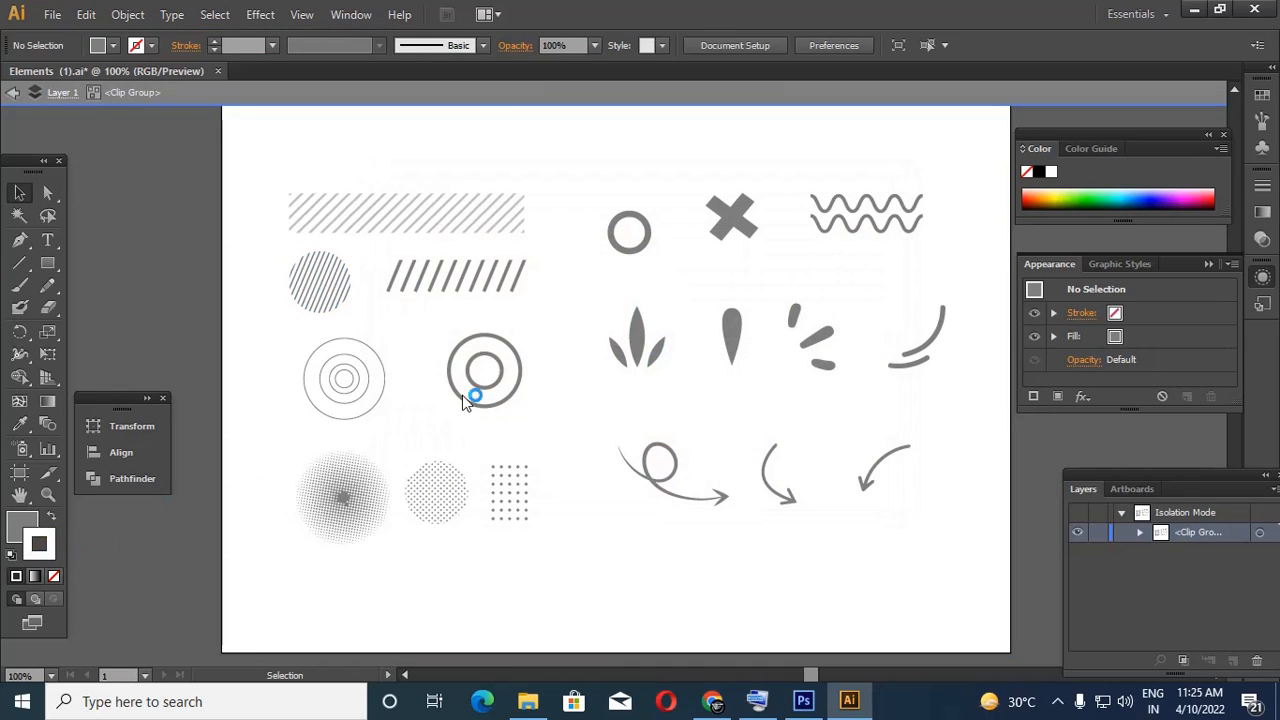
pyautogui.doubleClick(38, 545)
pyautogui.moveTo(449, 394); pyautogui.dragTo(396, 222)
pyautogui.click(838, 237)
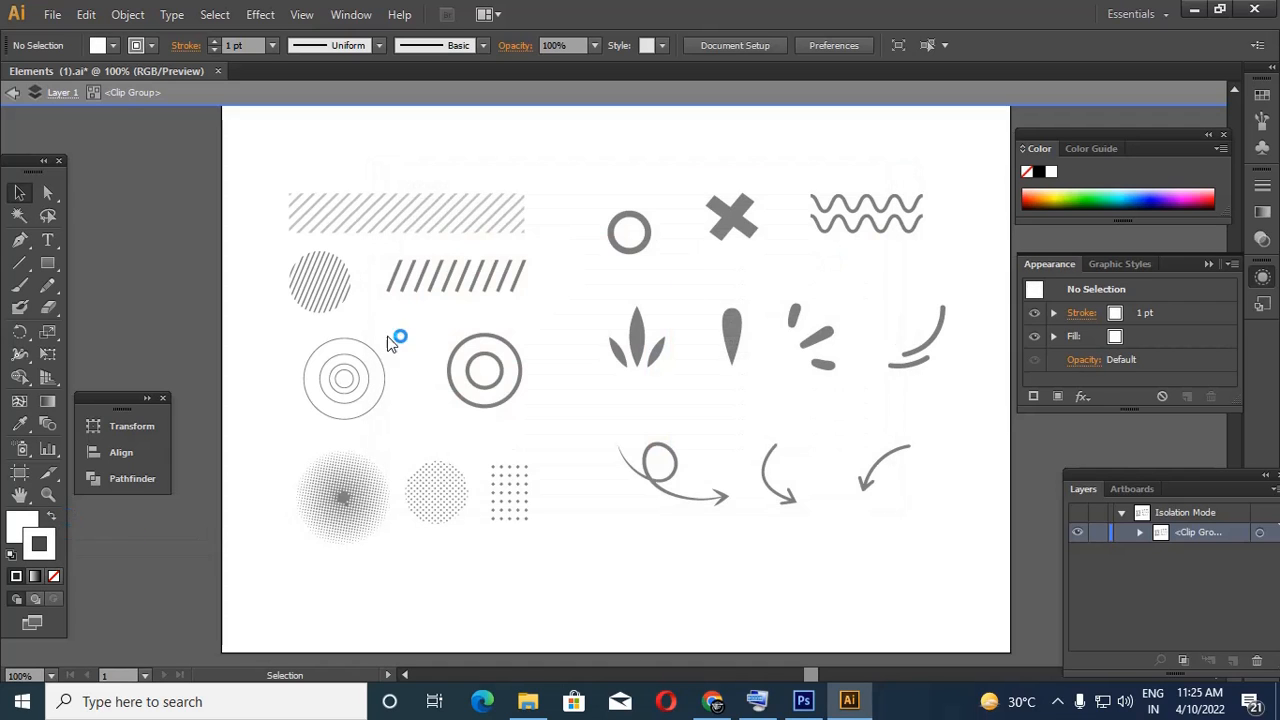
# Give the diagonally striped circle a white (FFFFFF) fill and a white stroke
pyautogui.click(336, 303)
pyautogui.doubleClick(14, 523)
pyautogui.moveTo(440, 457); pyautogui.dragTo(389, 209)
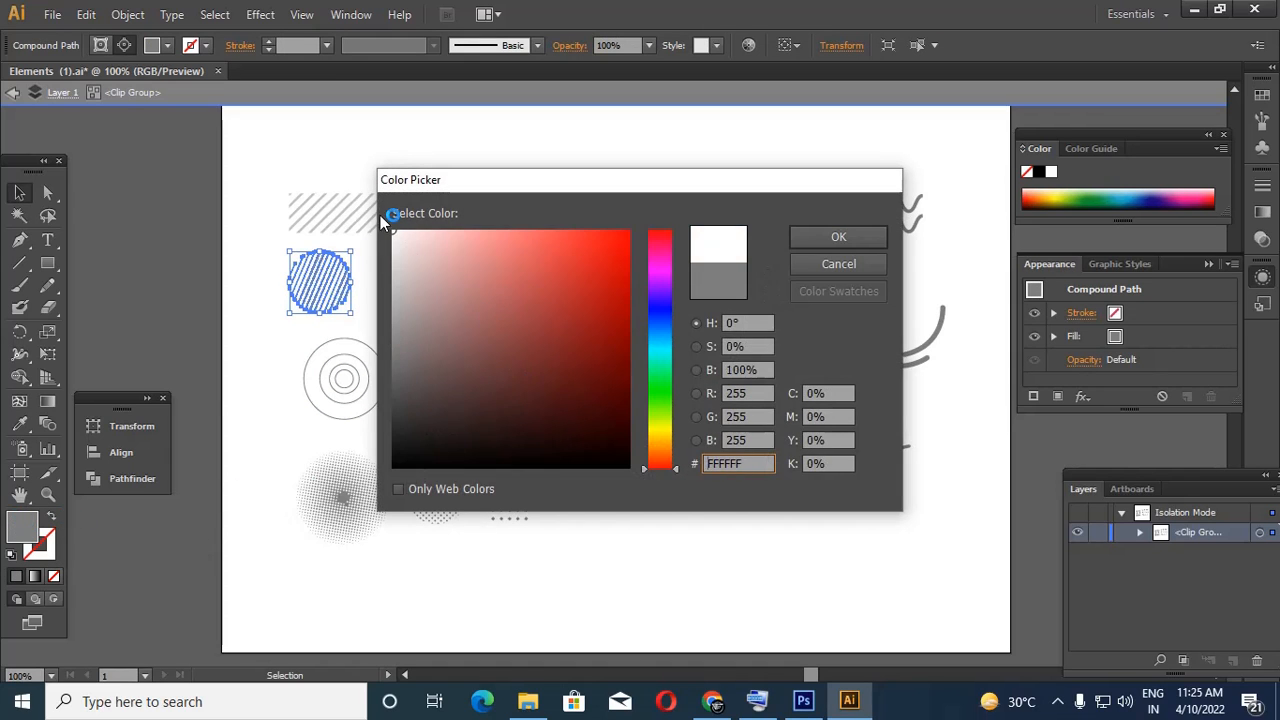
pyautogui.click(837, 235)
pyautogui.doubleClick(38, 548)
pyautogui.moveTo(514, 449); pyautogui.dragTo(400, 229)
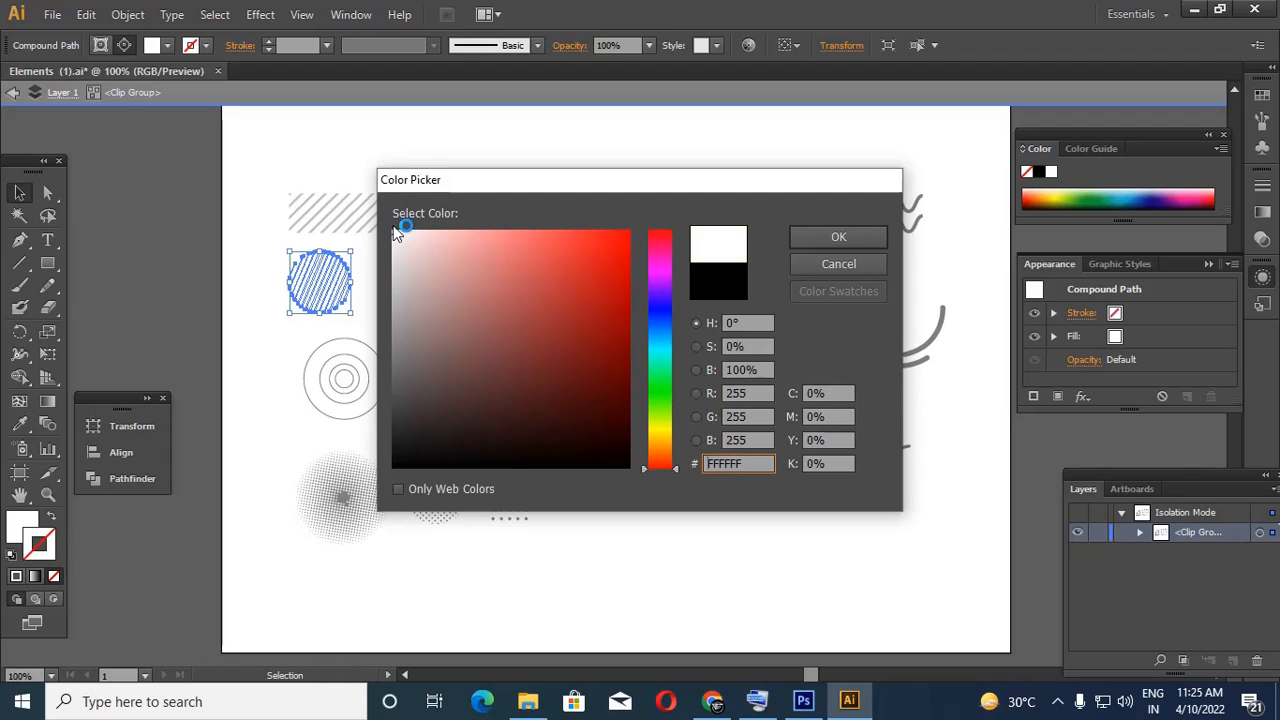
pyautogui.click(837, 237)
# Bring the white striped circle into shoe.psd in Photoshop as a vector smart object and place it to the lower left of the shoes
pyautogui.moveTo(336, 290)
pyautogui.mouseDown()
pyautogui.moveTo(358, 383)
pyautogui.moveTo(343, 287)
pyautogui.moveTo(453, 576)
pyautogui.moveTo(758, 656)
pyautogui.moveTo(800, 705)
pyautogui.moveTo(399, 464)
pyautogui.mouseUp()
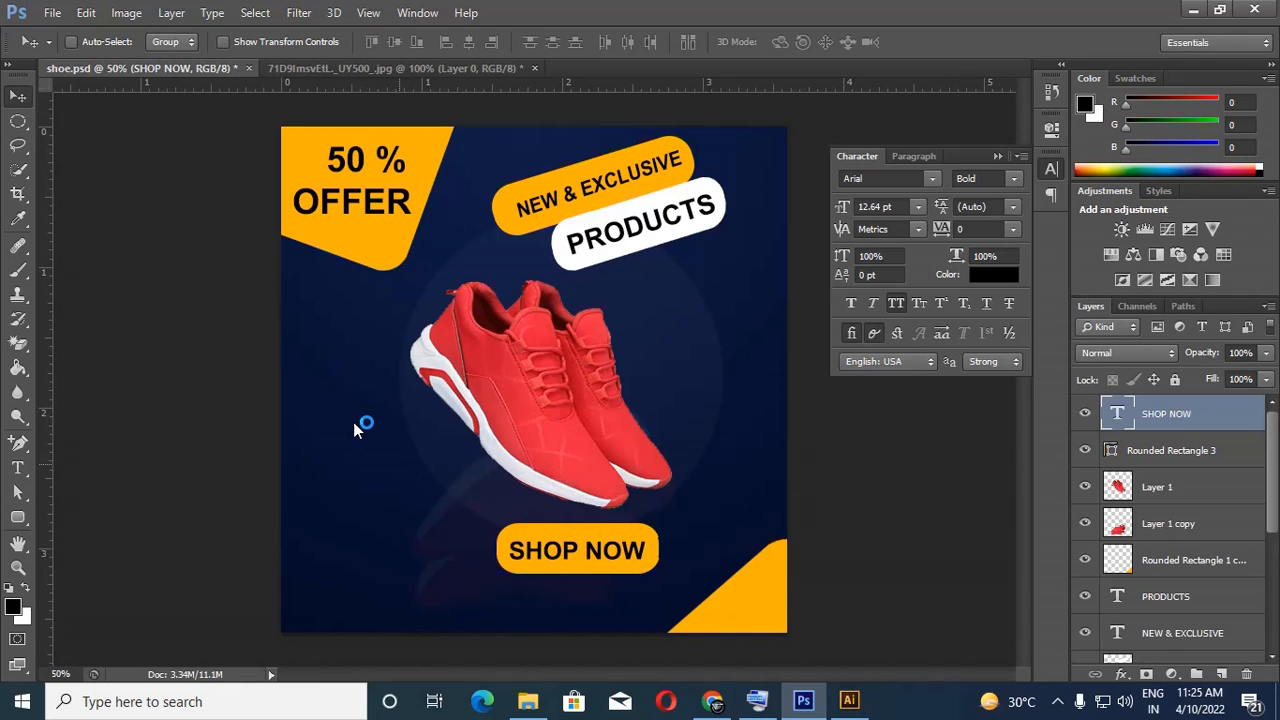
pyautogui.moveTo(463, 399); pyautogui.dragTo(338, 422)
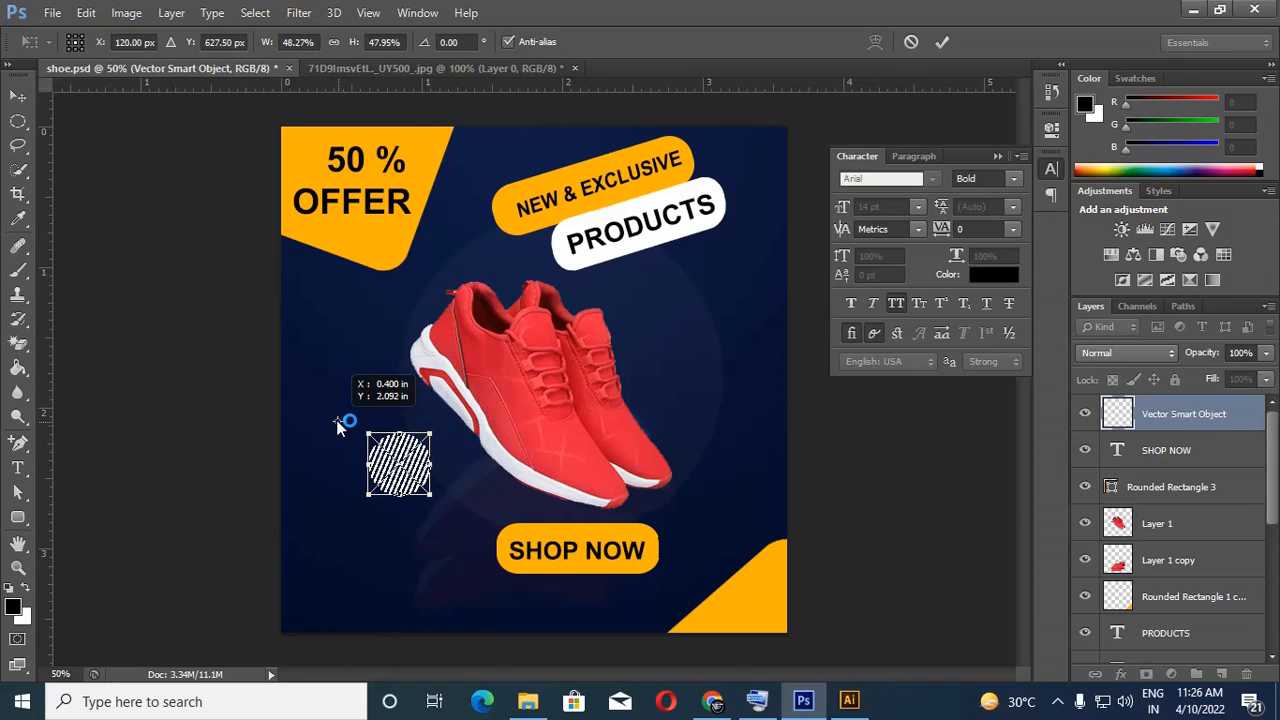
pyautogui.moveTo(398, 467)
pyautogui.mouseDown()
pyautogui.moveTo(309, 399)
pyautogui.moveTo(350, 359)
pyautogui.moveTo(376, 480)
pyautogui.mouseUp()
pyautogui.press('Return')
# Undo the background layer move, then duplicate the striped circle and place the copy between the 50 % OFFER badge and the shoes
pyautogui.click(86, 13)
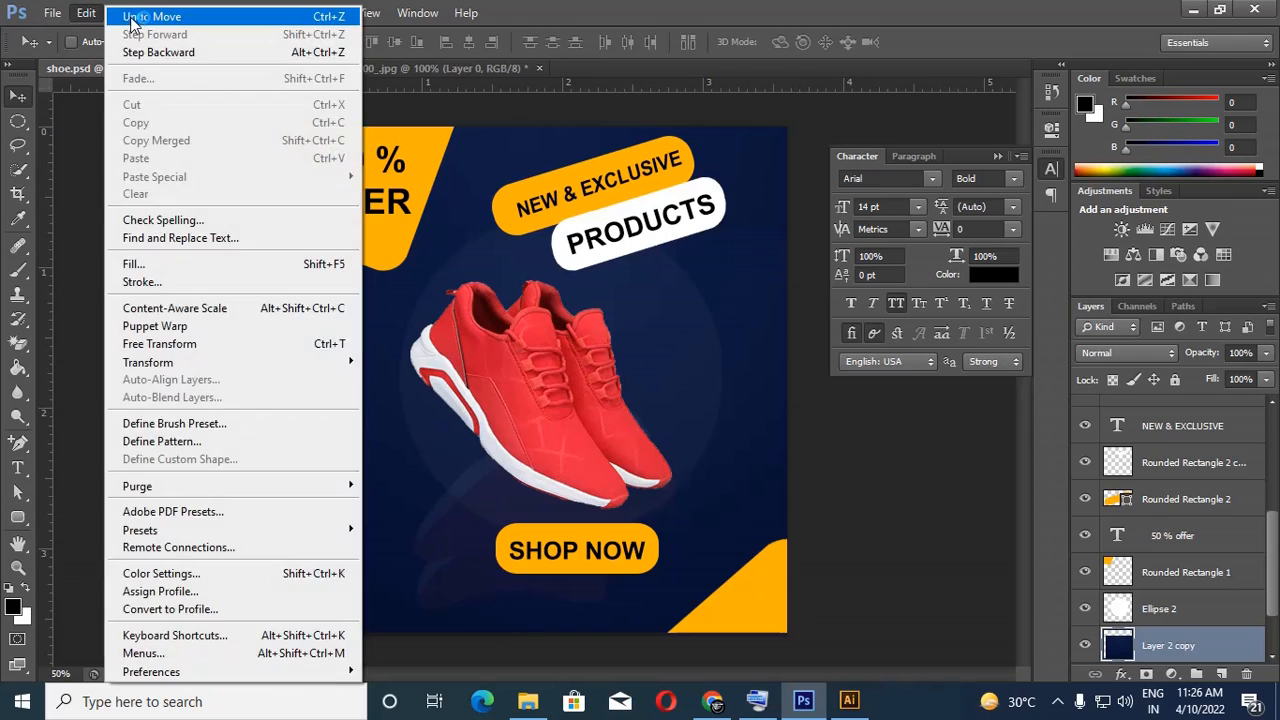
pyautogui.click(128, 19)
pyautogui.rightClick(338, 387)
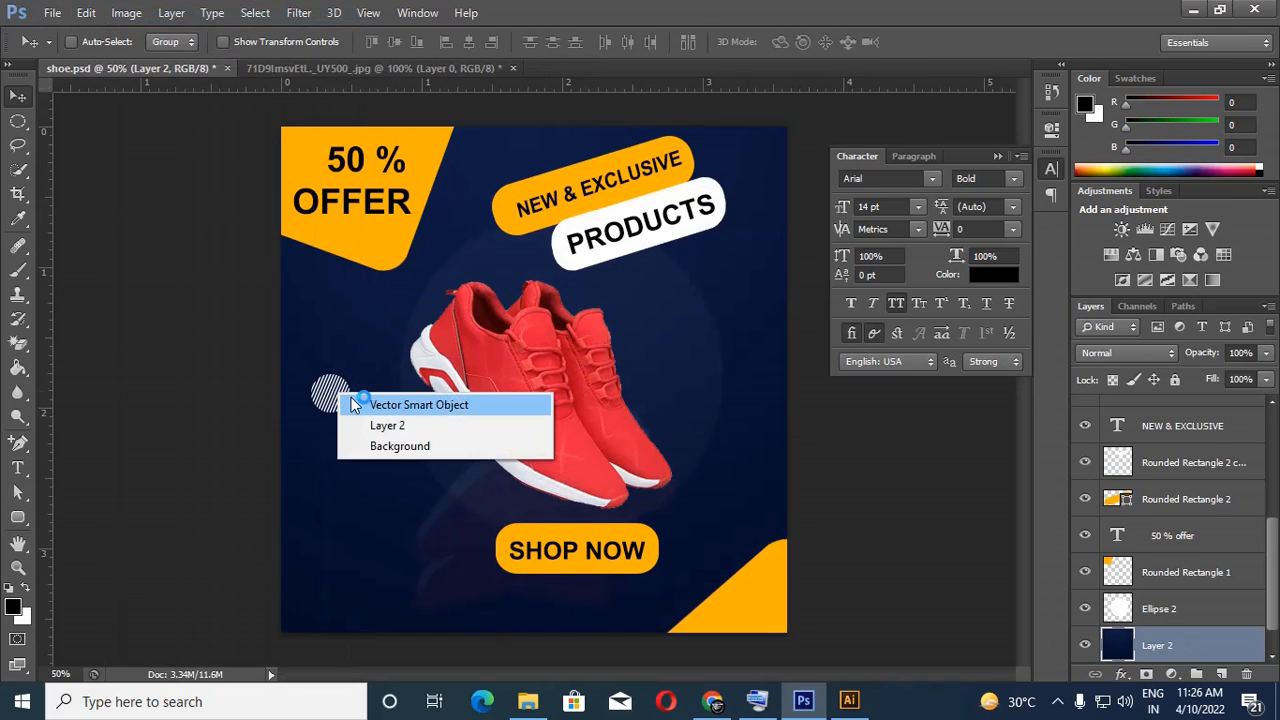
pyautogui.click(405, 401)
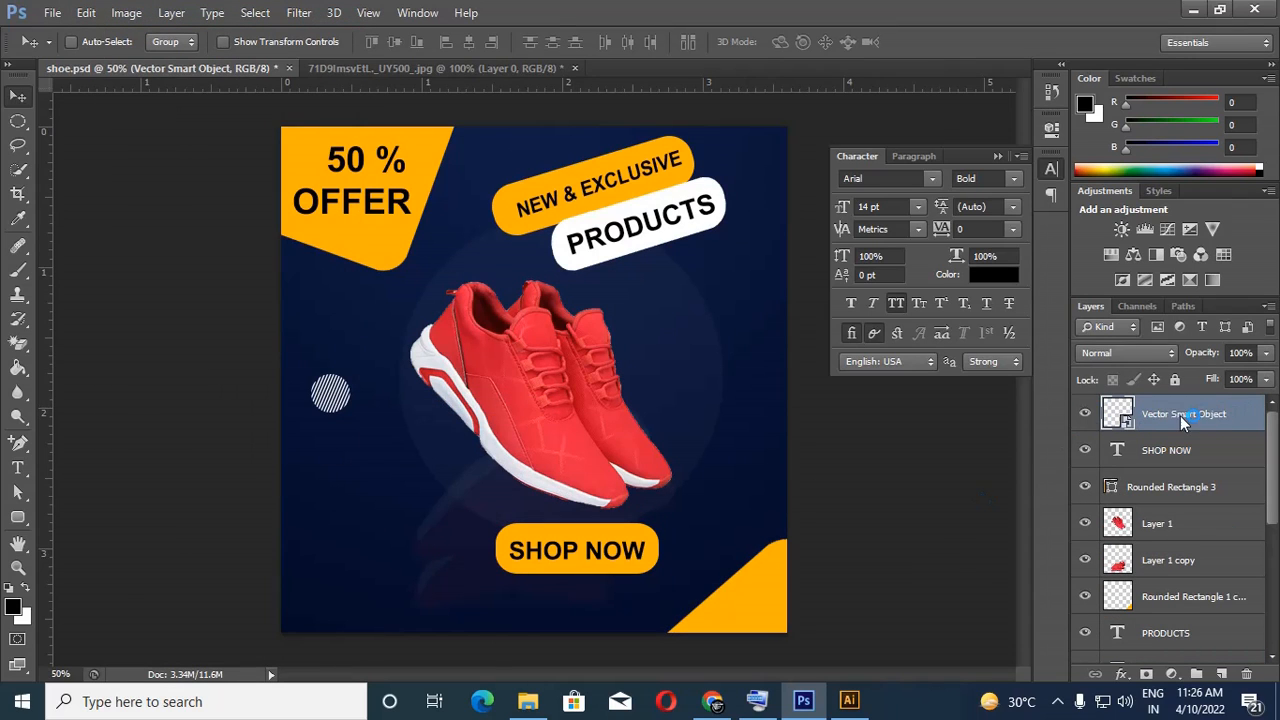
pyautogui.hotkey('ctrl', 'j')
pyautogui.moveTo(355, 403); pyautogui.dragTo(768, 254)
pyautogui.moveTo(755, 400); pyautogui.dragTo(361, 278)
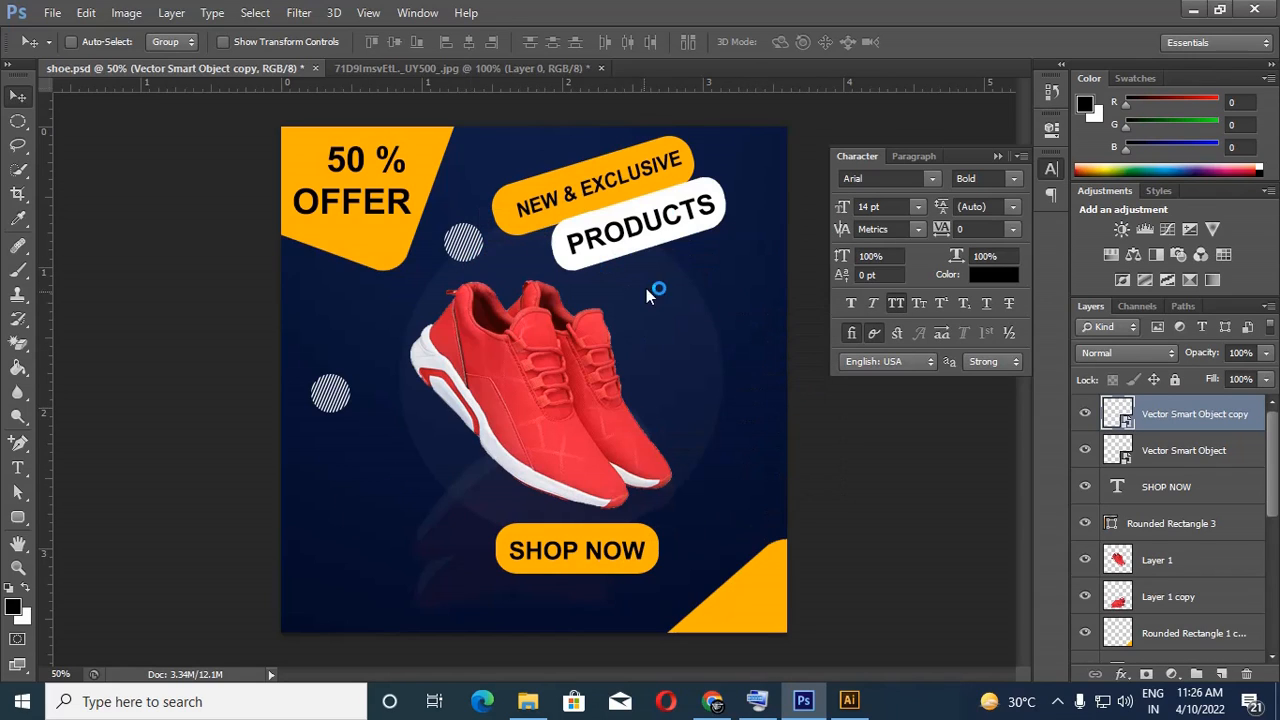
# Switch to Illustrator and give the rectangular dot grid a white (FFFFFF) fill and a white stroke
pyautogui.click(849, 701)
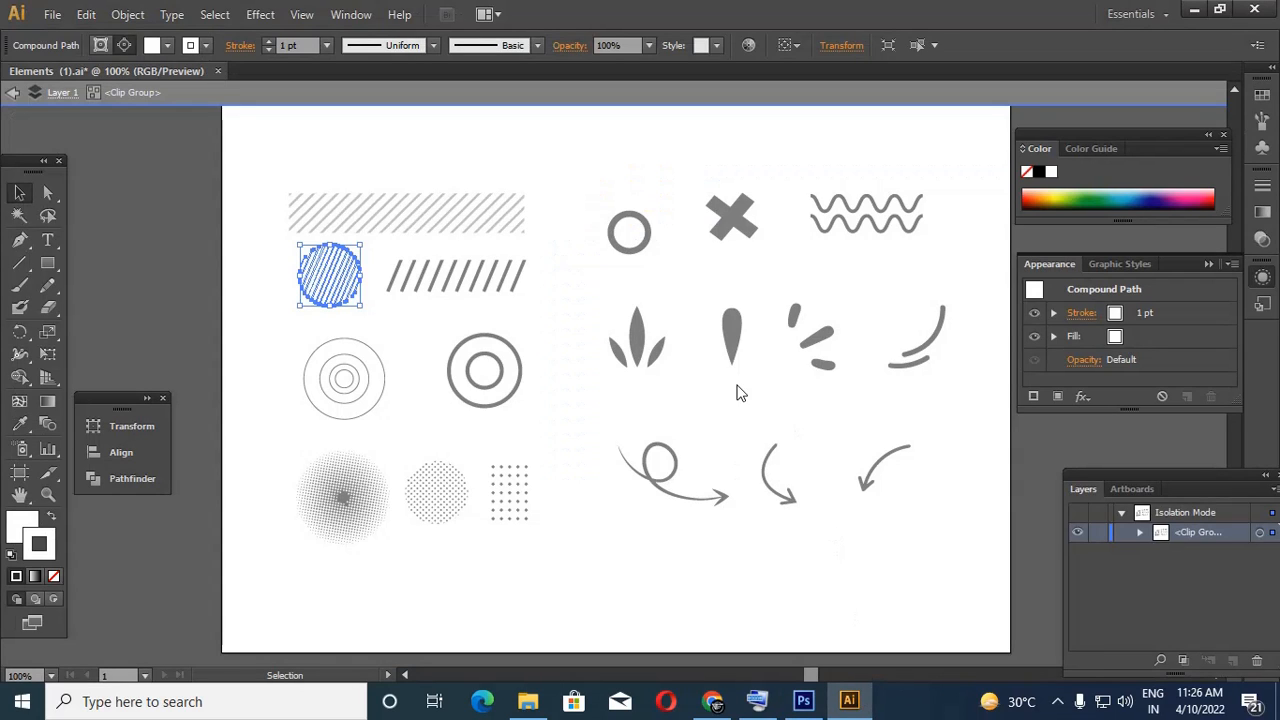
pyautogui.click(516, 516)
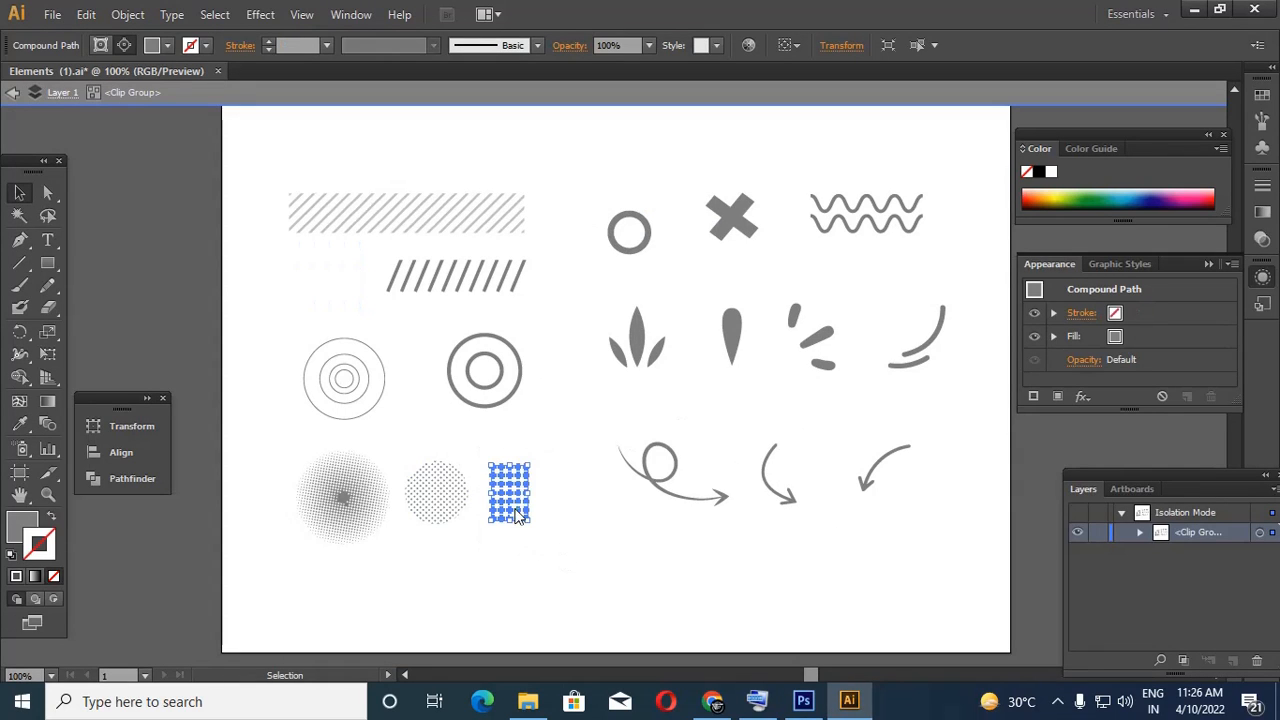
pyautogui.doubleClick(24, 530)
pyautogui.write('ffffff')
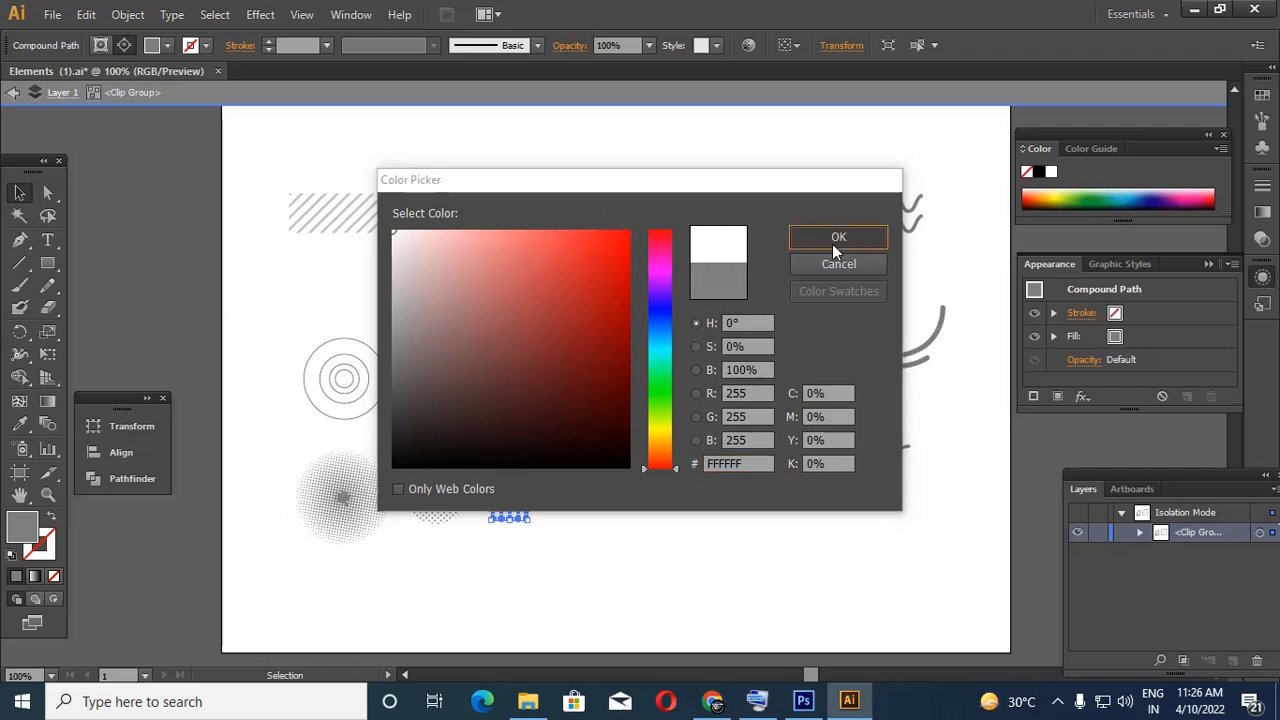
pyautogui.click(836, 234)
pyautogui.doubleClick(47, 565)
pyautogui.moveTo(398, 236); pyautogui.dragTo(368, 214)
pyautogui.click(850, 234)
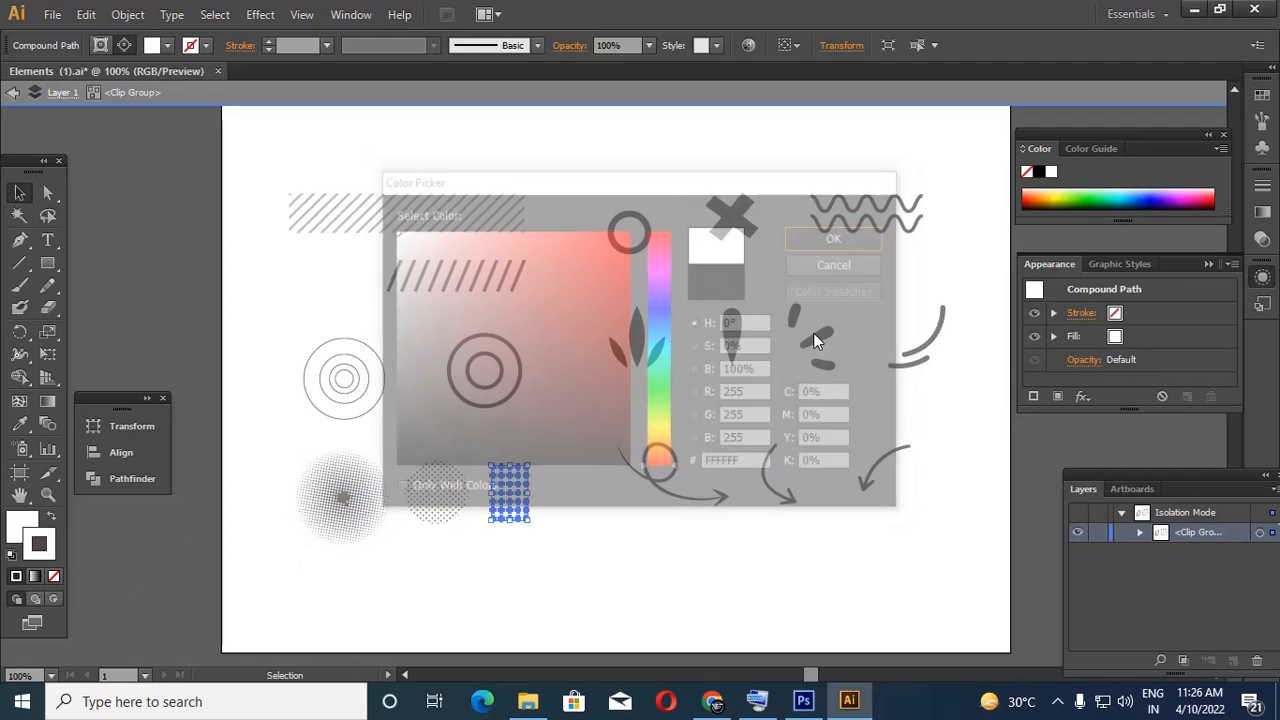
# Copy the white dot grid into shoe.psd in Photoshop as a vector smart object and place it below the striped circle beside the shoes
pyautogui.click(530, 520)
pyautogui.click(516, 506)
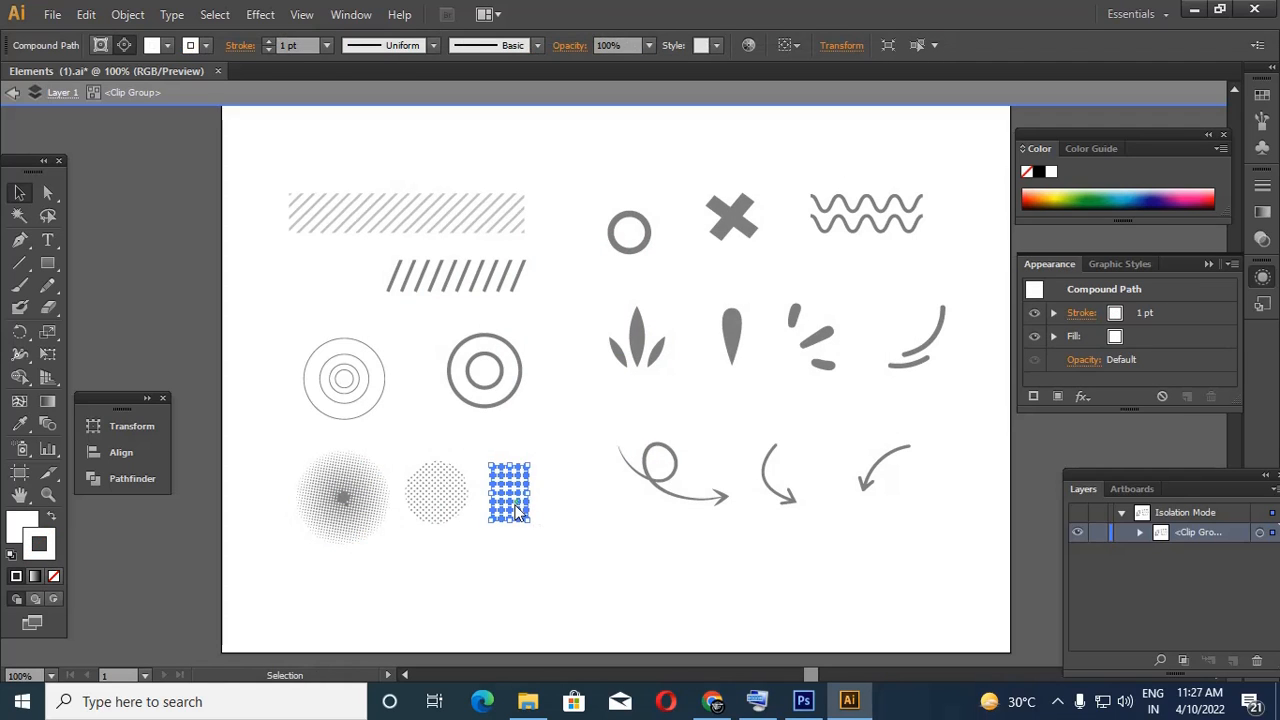
pyautogui.click(803, 701)
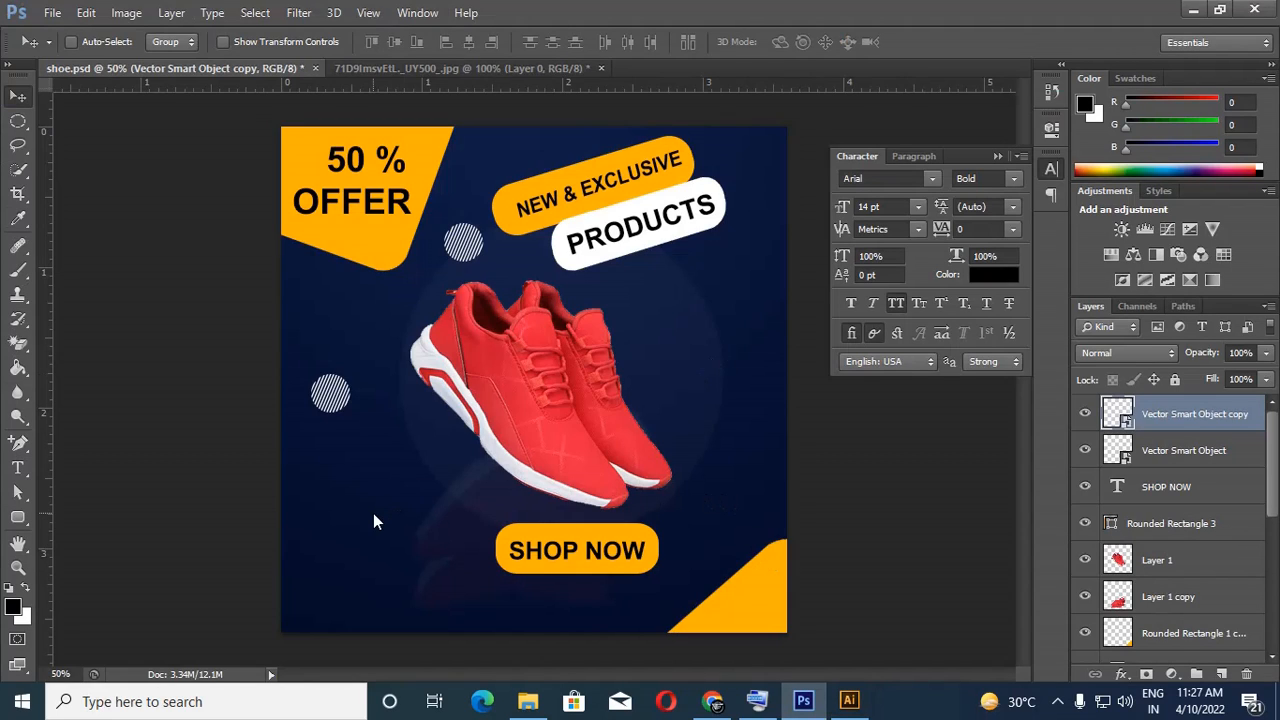
pyautogui.hotkey('ctrl', 'v')
pyautogui.moveTo(414, 572); pyautogui.dragTo(369, 513)
pyautogui.press('Return')
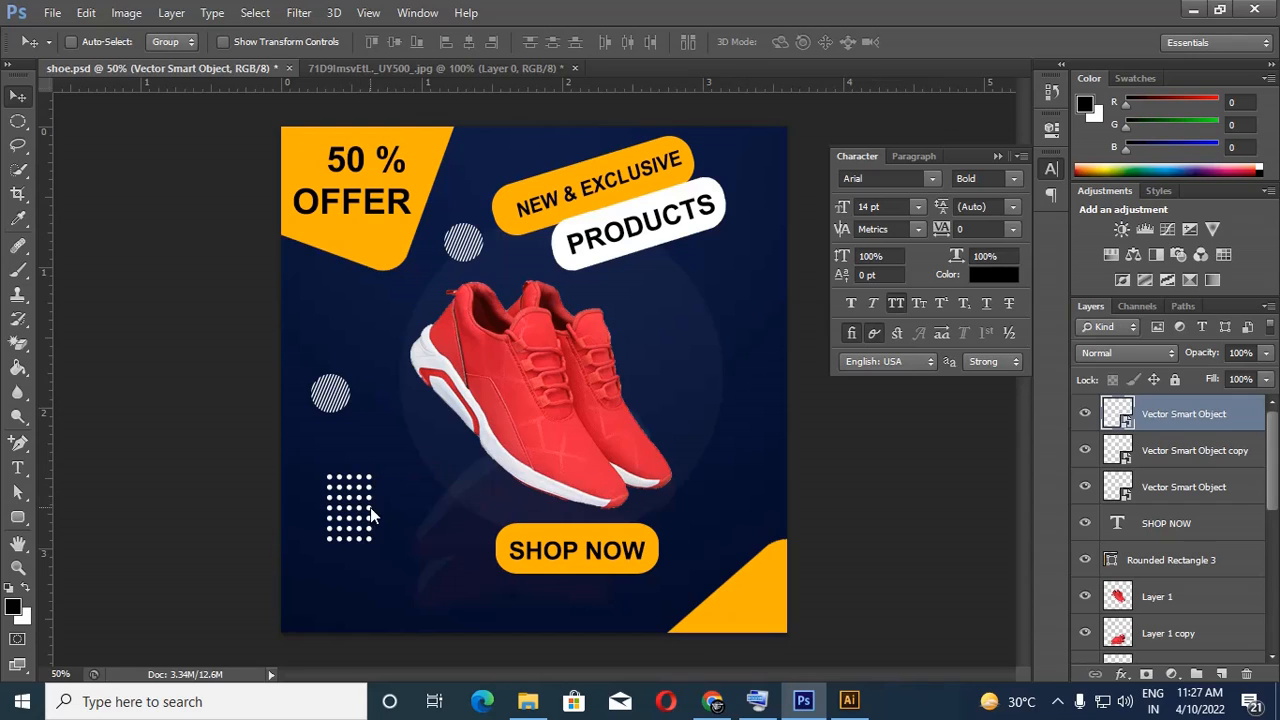
# Narrow the dot grid to about 30.72% width, keeping its height at 57.20%
pyautogui.press('t')
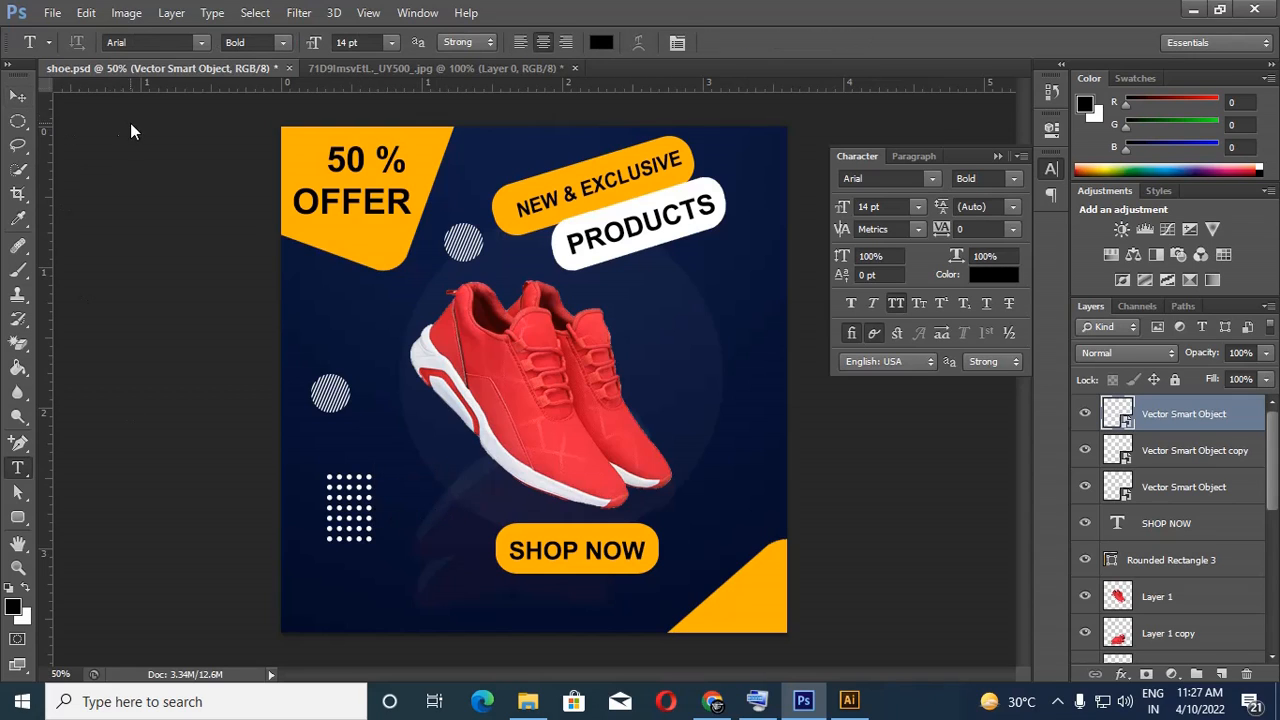
pyautogui.press('v')
pyautogui.hotkey('ctrl', 't')
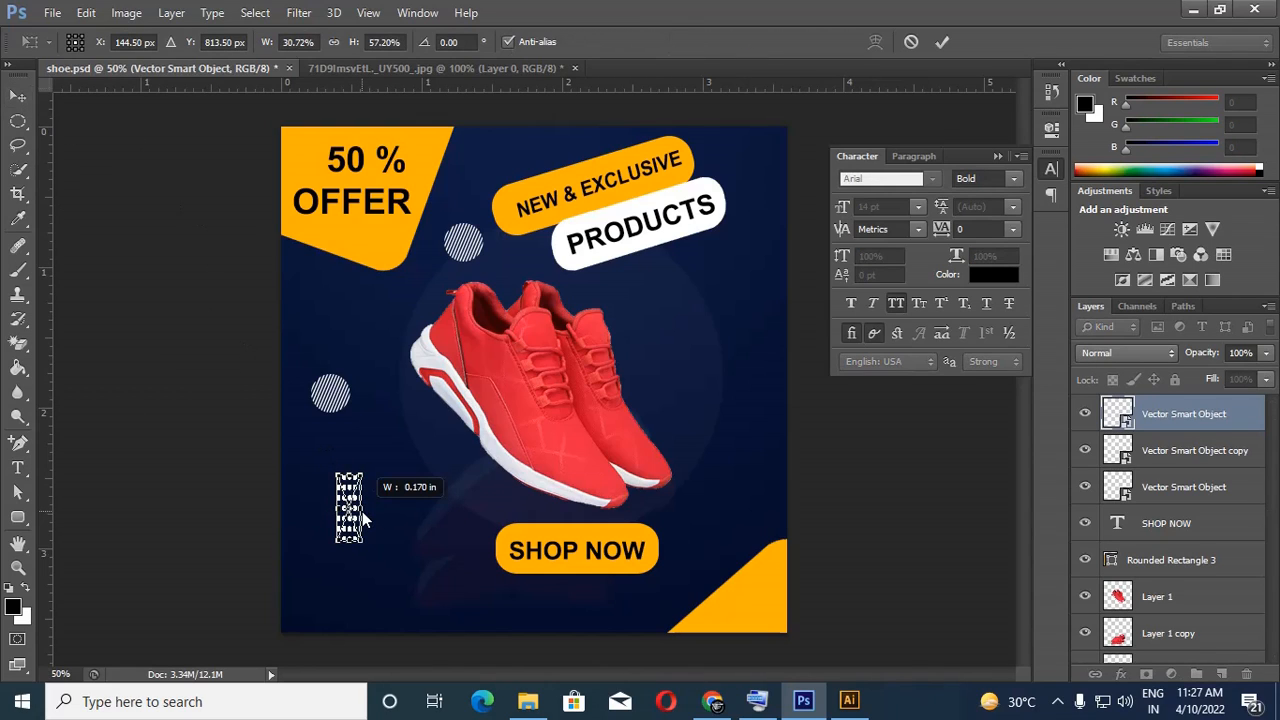
pyautogui.press('Return')
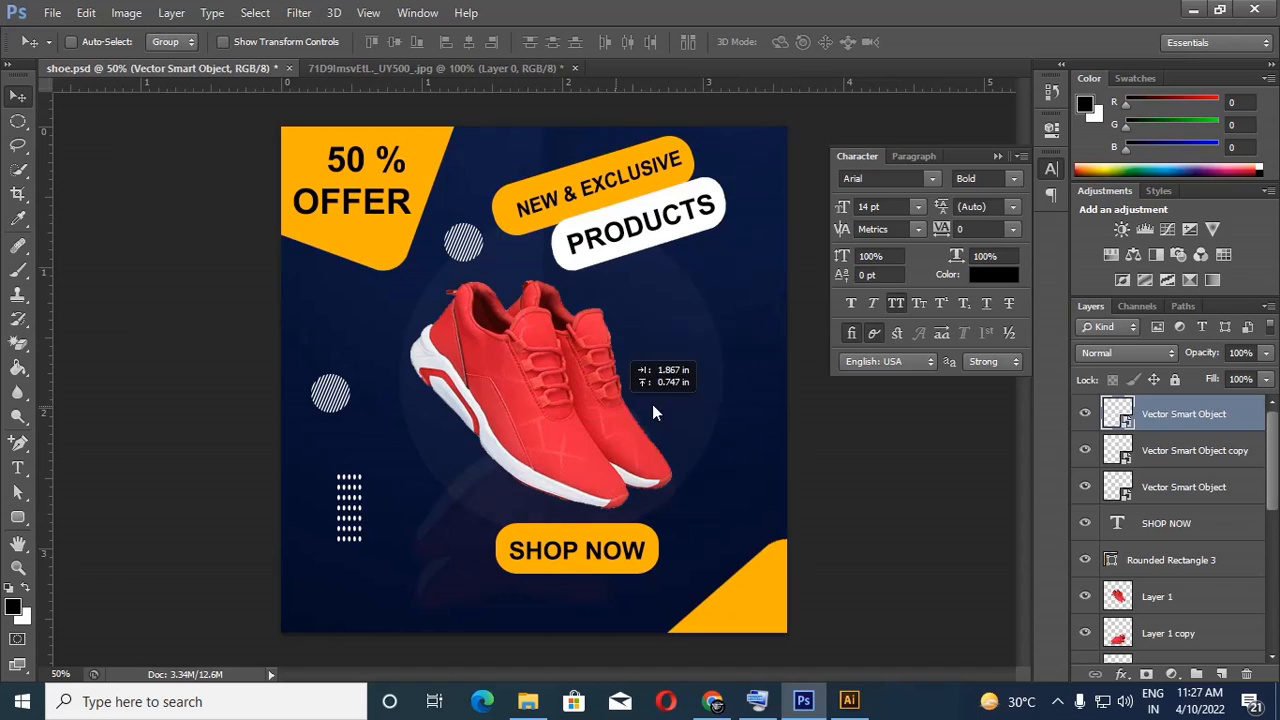
pyautogui.moveTo(652, 404); pyautogui.dragTo(752, 374)
pyautogui.click(86, 12)
pyautogui.click(106, 32)
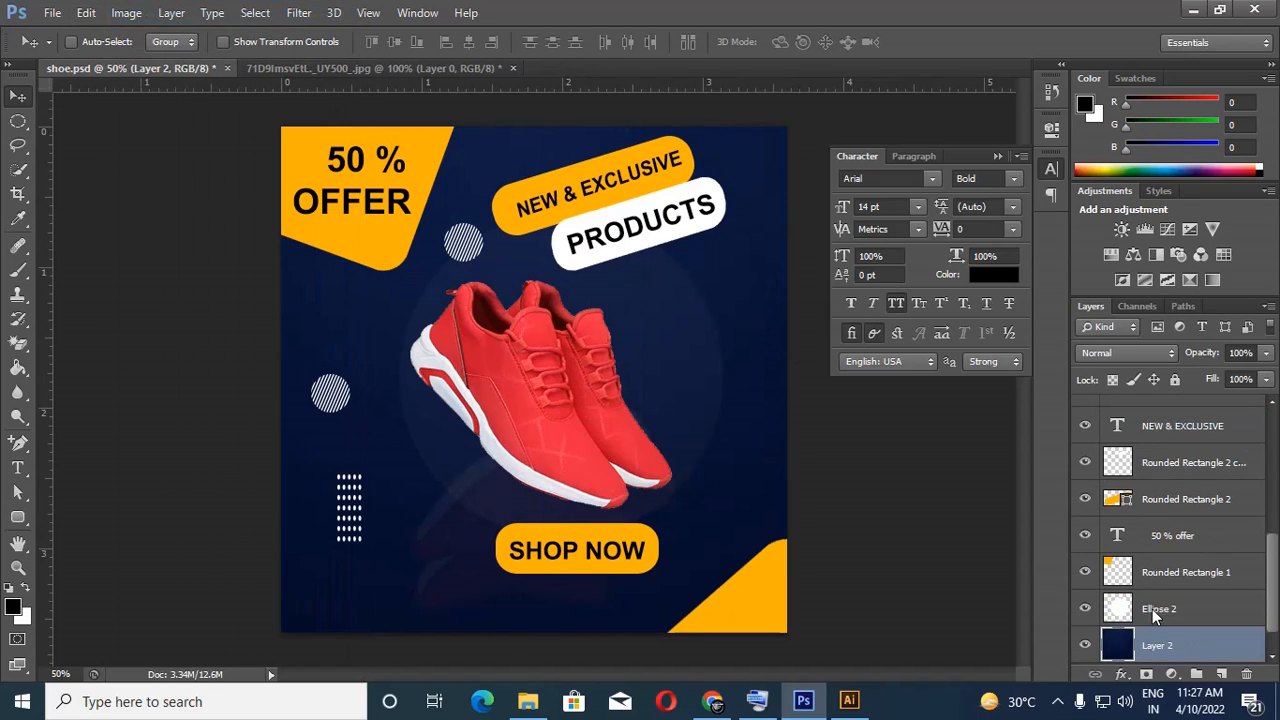
# Duplicate the narrow dot grid, rotate the copy to horizontal and place it below the SHOP NOW button
pyautogui.rightClick(352, 537)
pyautogui.click(400, 543)
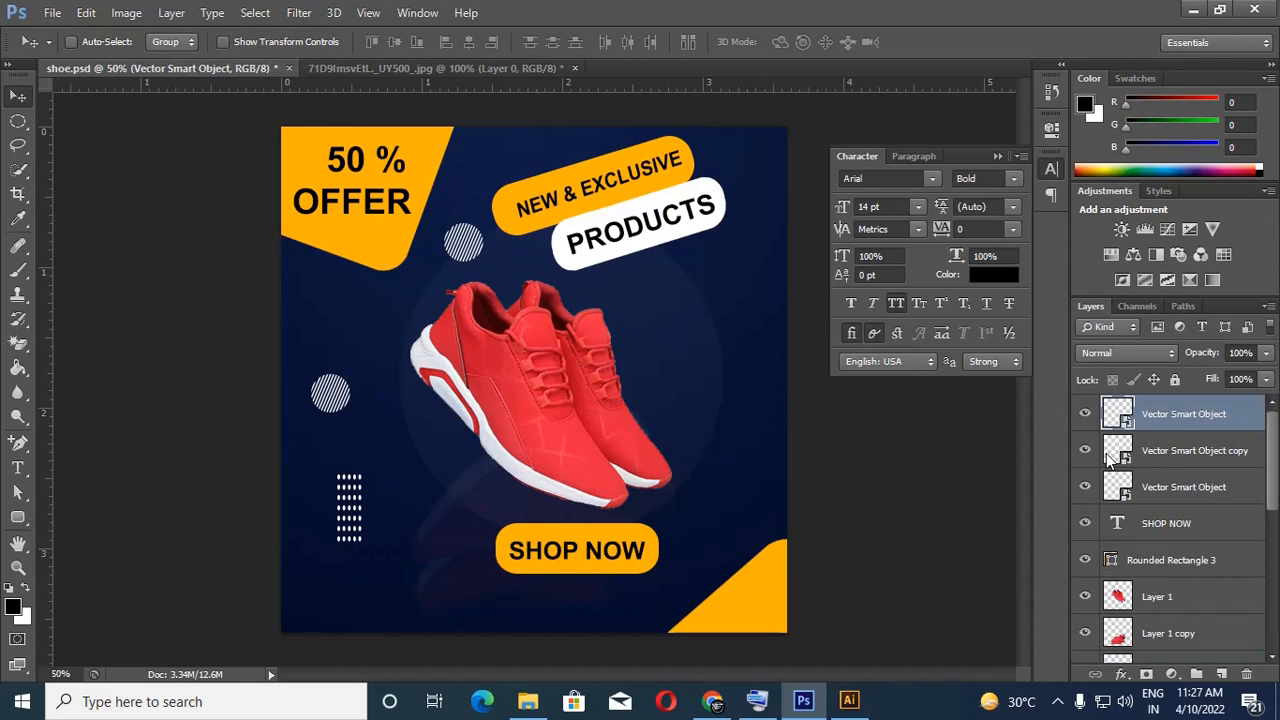
pyautogui.hotkey('ctrl', 'j')
pyautogui.moveTo(741, 303); pyautogui.dragTo(566, 598)
pyautogui.hotkey('ctrl', 't')
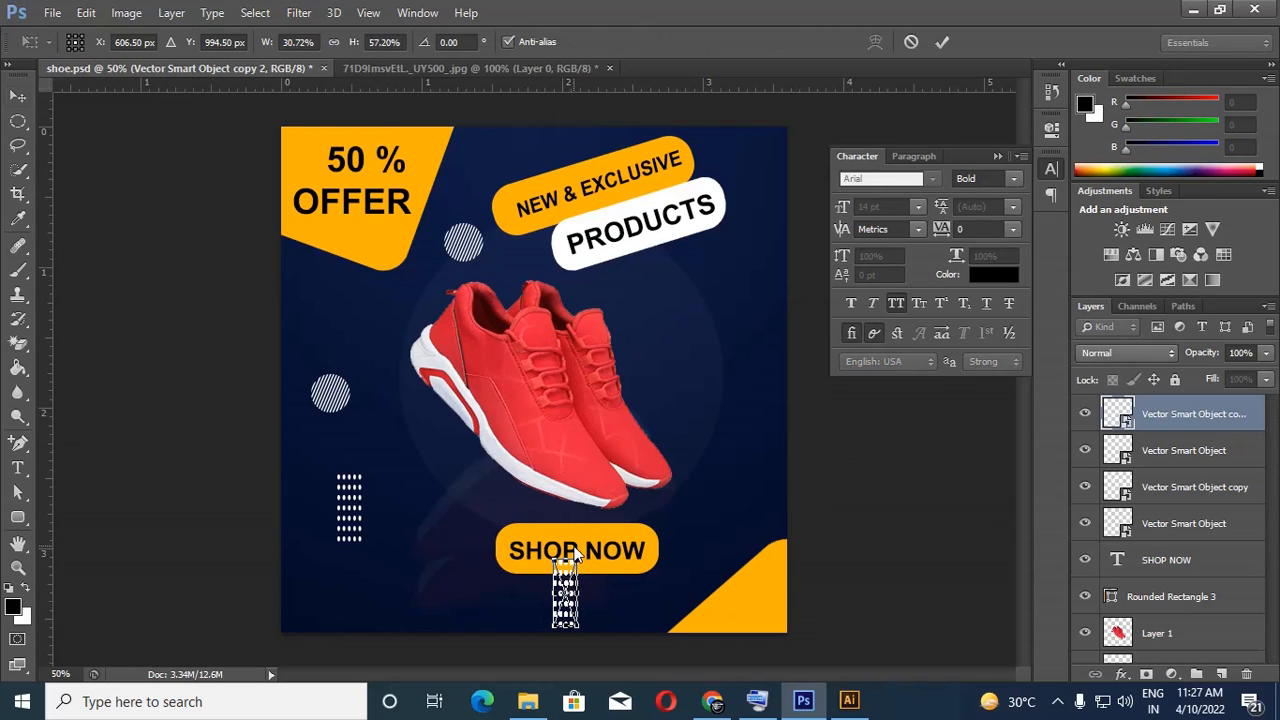
pyautogui.moveTo(588, 553); pyautogui.dragTo(543, 607)
pyautogui.press('Return')
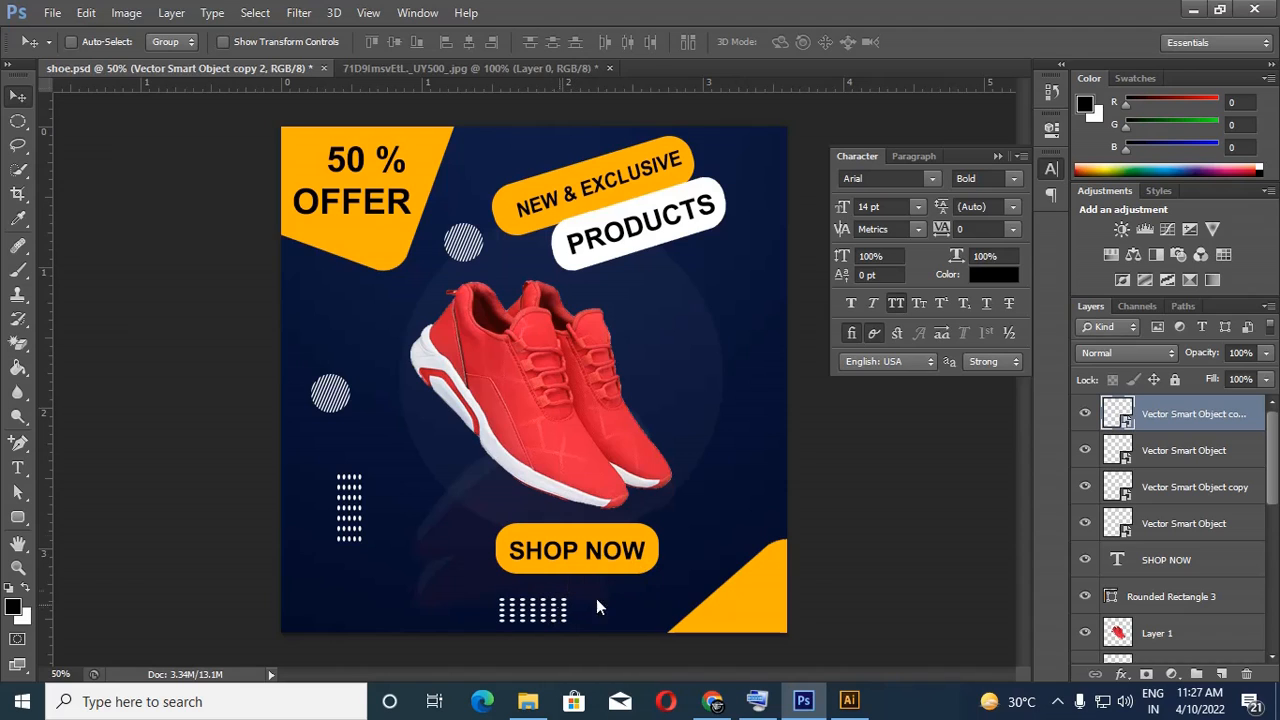
# Switch to Illustrator and give the middle curved arrow in the arrow row a white fill and a white stroke
pyautogui.click(849, 701)
pyautogui.click(782, 497)
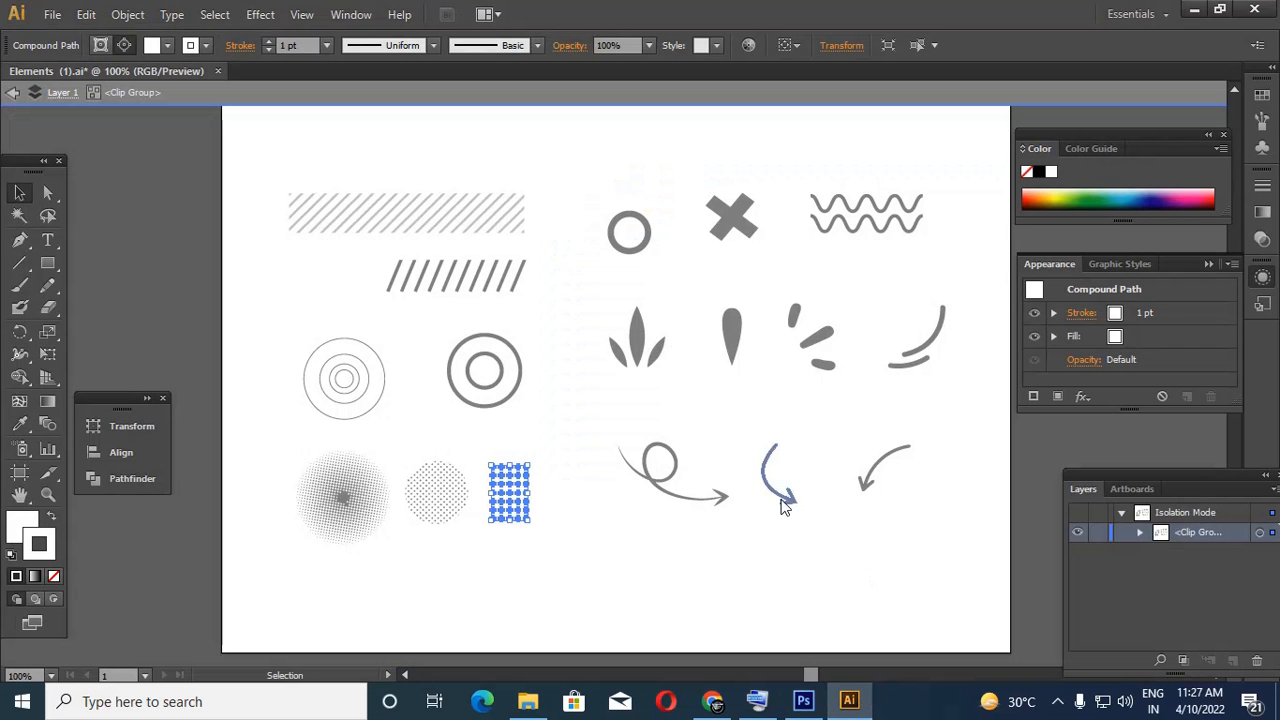
pyautogui.doubleClick(30, 522)
pyautogui.moveTo(580, 393); pyautogui.dragTo(388, 226)
pyautogui.click(838, 236)
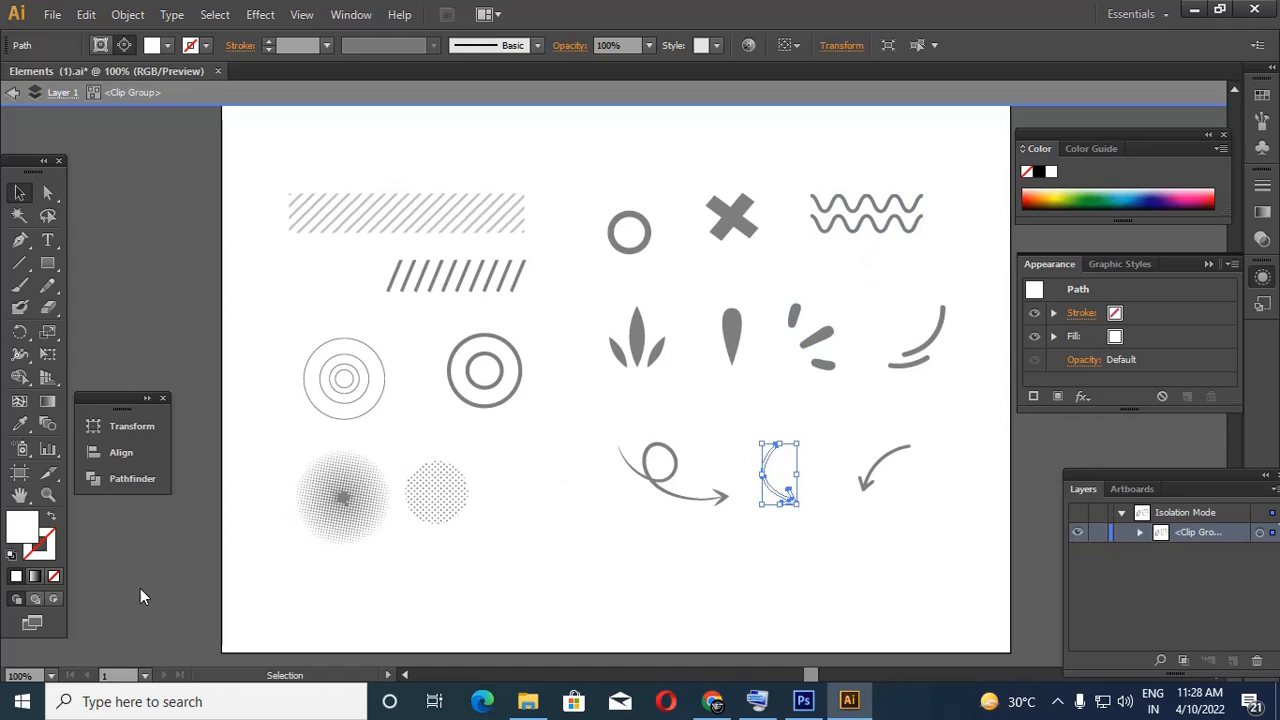
pyautogui.doubleClick(48, 555)
pyautogui.moveTo(491, 468); pyautogui.dragTo(371, 197)
pyautogui.click(838, 238)
pyautogui.click(802, 523)
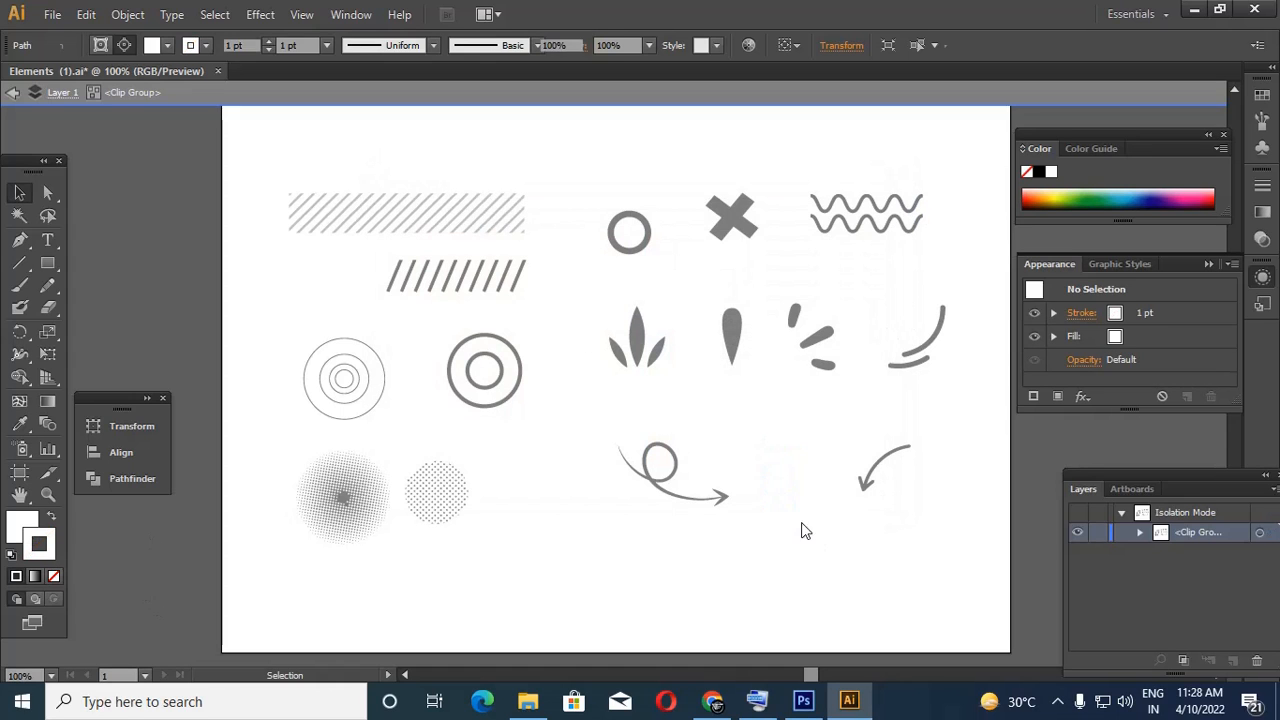
# Bring the white curved arrow into shoe.psd in Photoshop beside the shoe toes and rotate it about 179.11°
pyautogui.click(785, 505)
pyautogui.moveTo(785, 505); pyautogui.dragTo(672, 408)
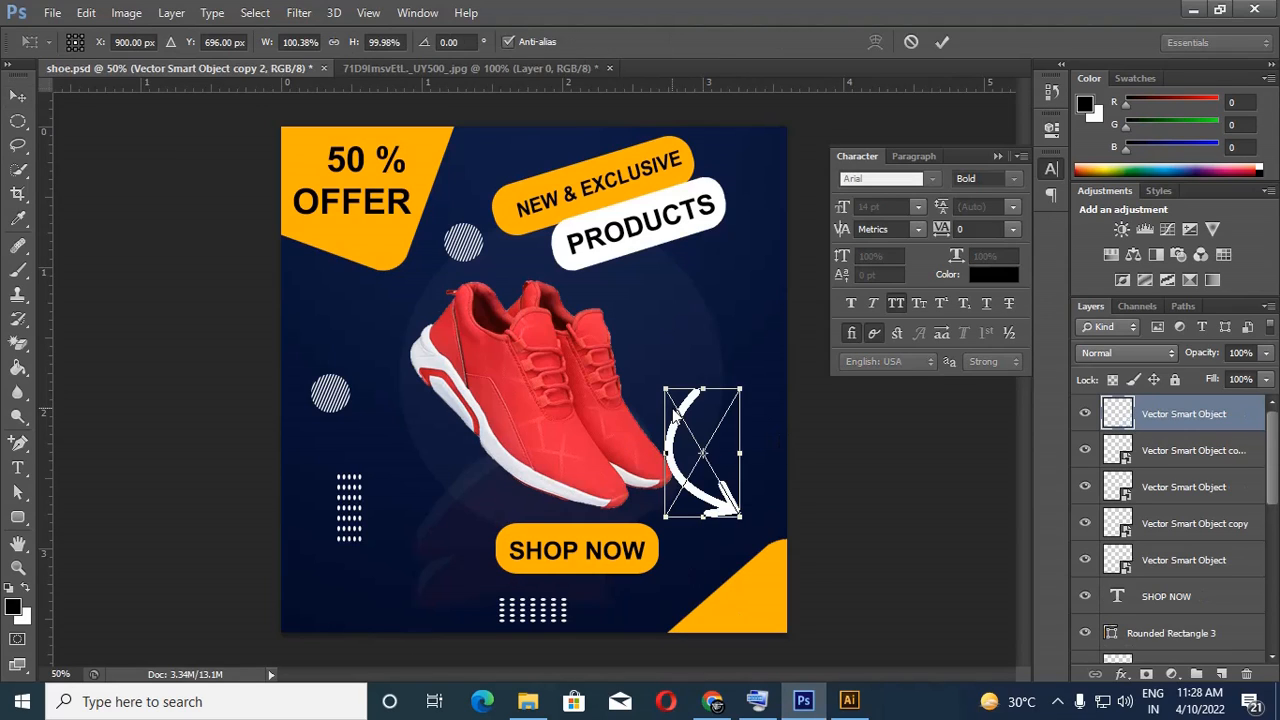
pyautogui.moveTo(764, 389); pyautogui.dragTo(612, 566)
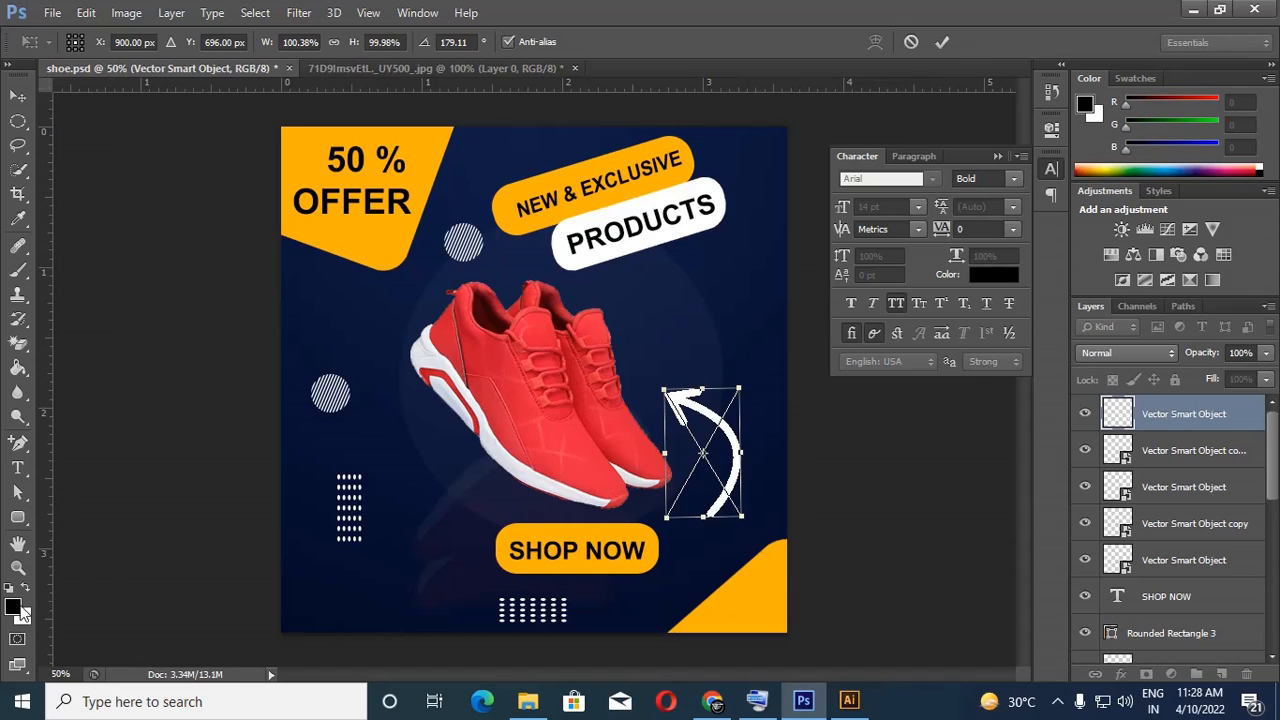
pyautogui.press('Return')
# Rasterize the arrow layer and fill the arrow with yellow (RGB 255, 229, 5) using the Paint Bucket
pyautogui.rightClick(1213, 415)
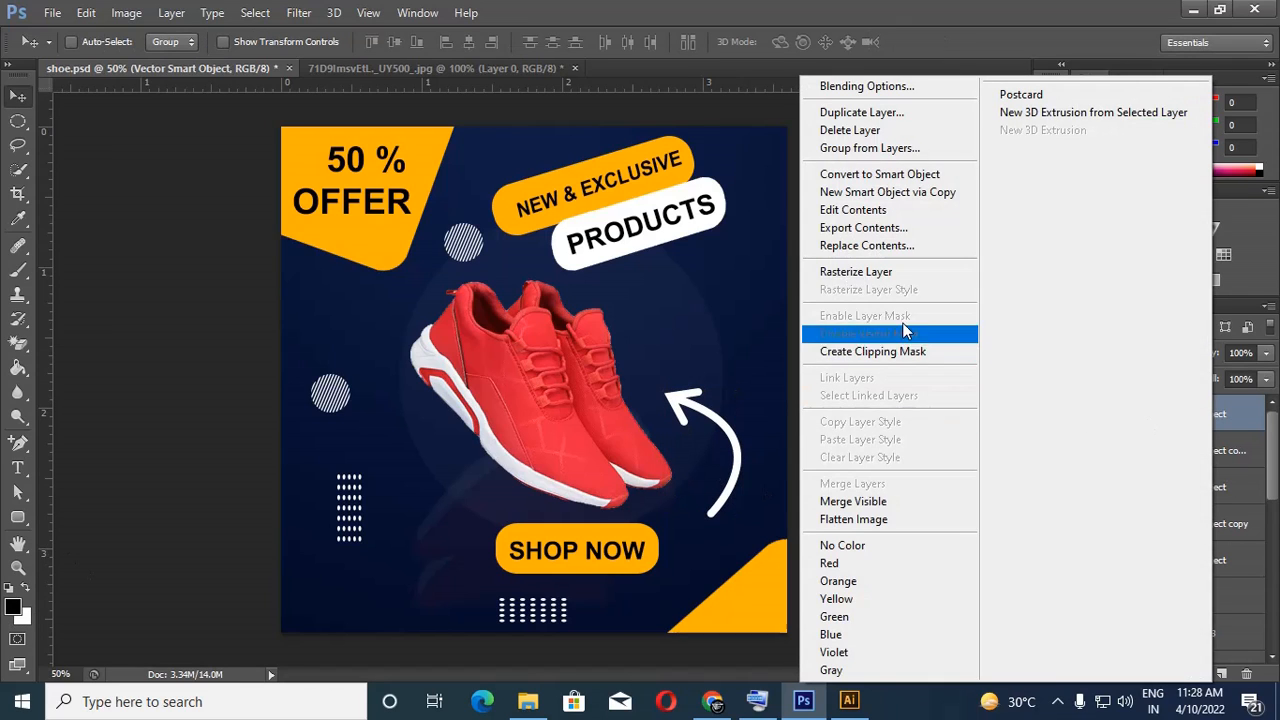
pyautogui.click(870, 272)
pyautogui.click(12, 607)
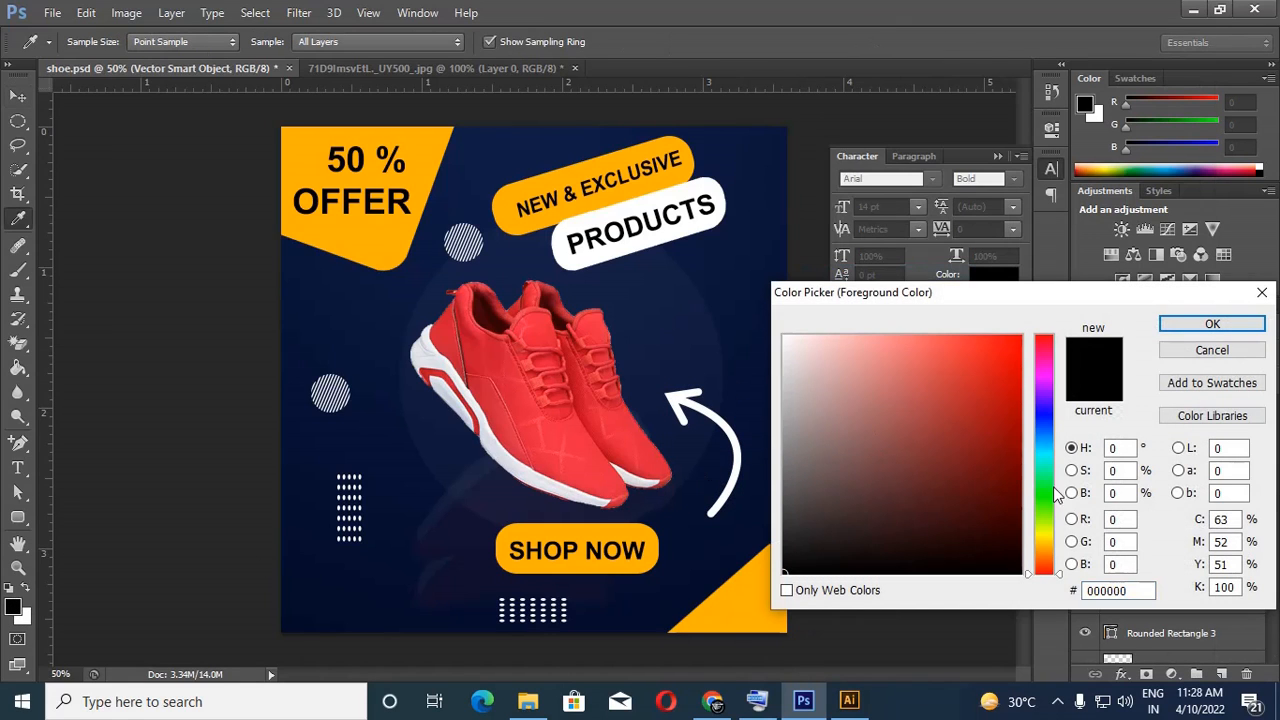
pyautogui.moveTo(1056, 494); pyautogui.dragTo(1049, 531)
pyautogui.click(974, 386)
pyautogui.click(1212, 323)
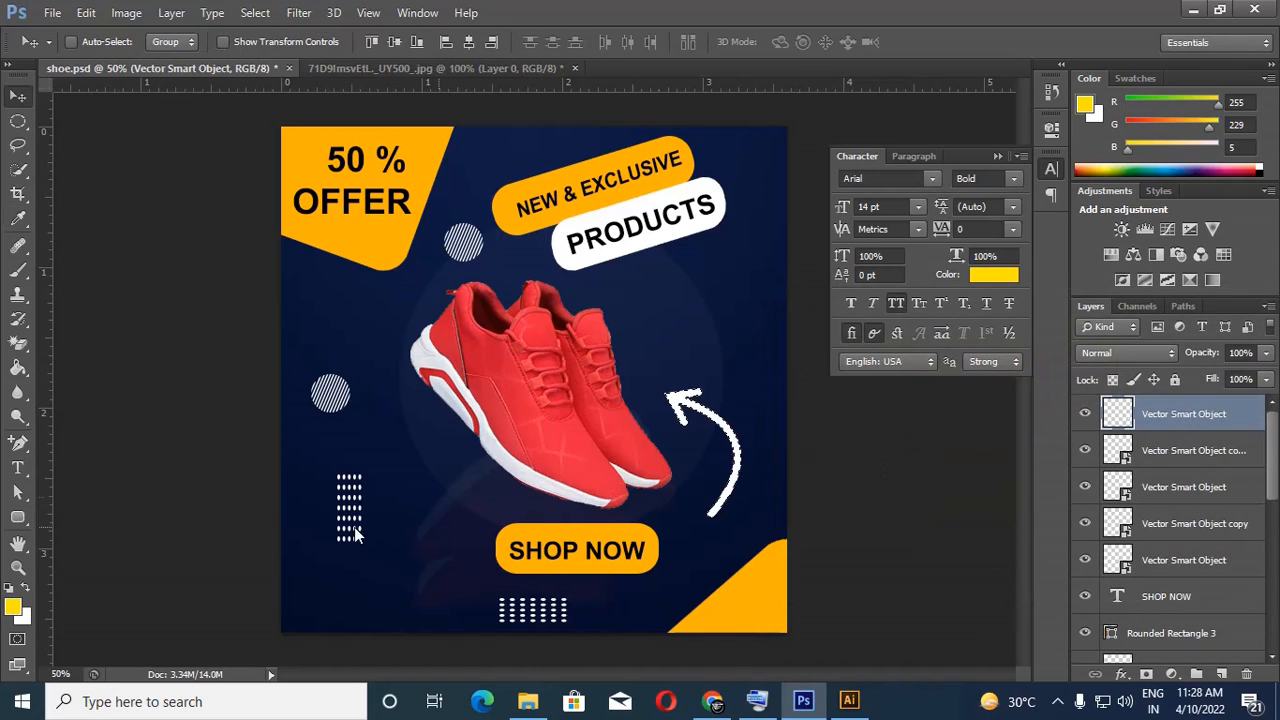
pyautogui.click(18, 368)
pyautogui.click(740, 465)
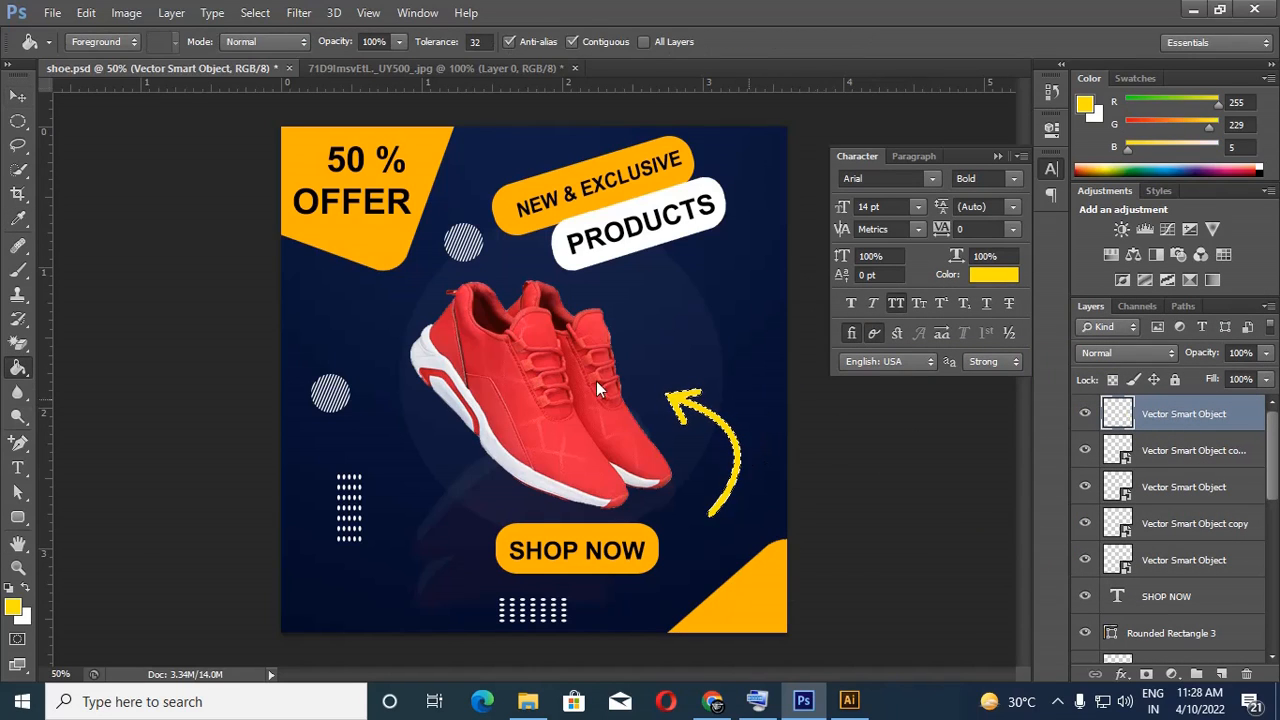
# Shrink and rotate the yellow arrow and place it under the PRODUCTS label, pointing up at it
pyautogui.press('v')
pyautogui.hotkey('ctrl', 't')
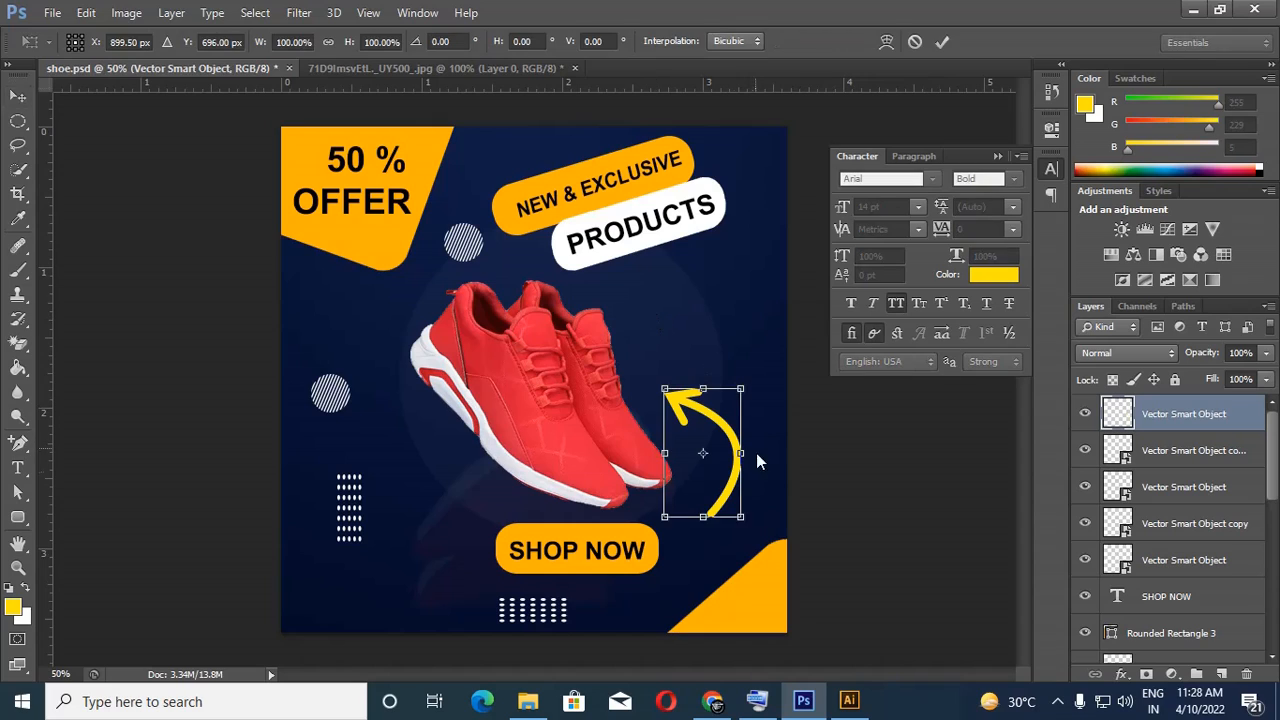
pyautogui.moveTo(743, 517); pyautogui.dragTo(736, 308)
pyautogui.moveTo(673, 339); pyautogui.dragTo(673, 327)
pyautogui.press('Return')
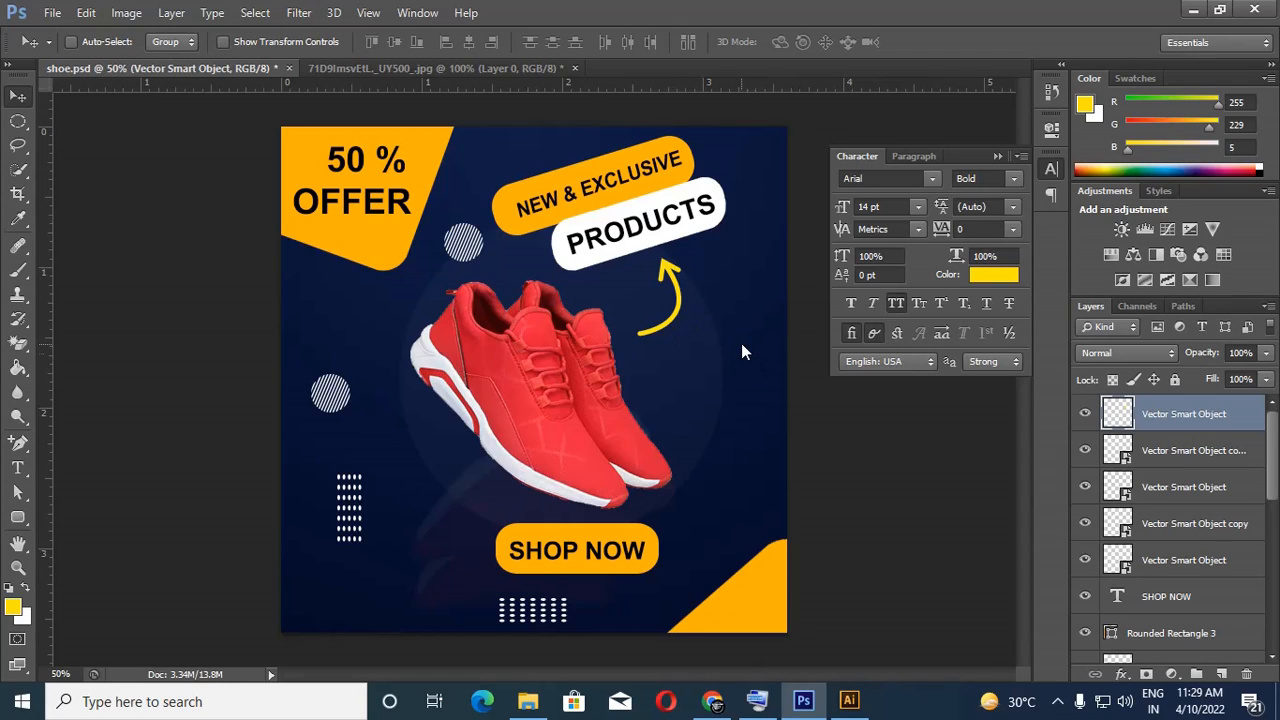
# Save shoe.psd and close the 71D9ImsvEtL._UY500_.jpg document without saving its changes
pyautogui.hotkey('ctrl', 's')
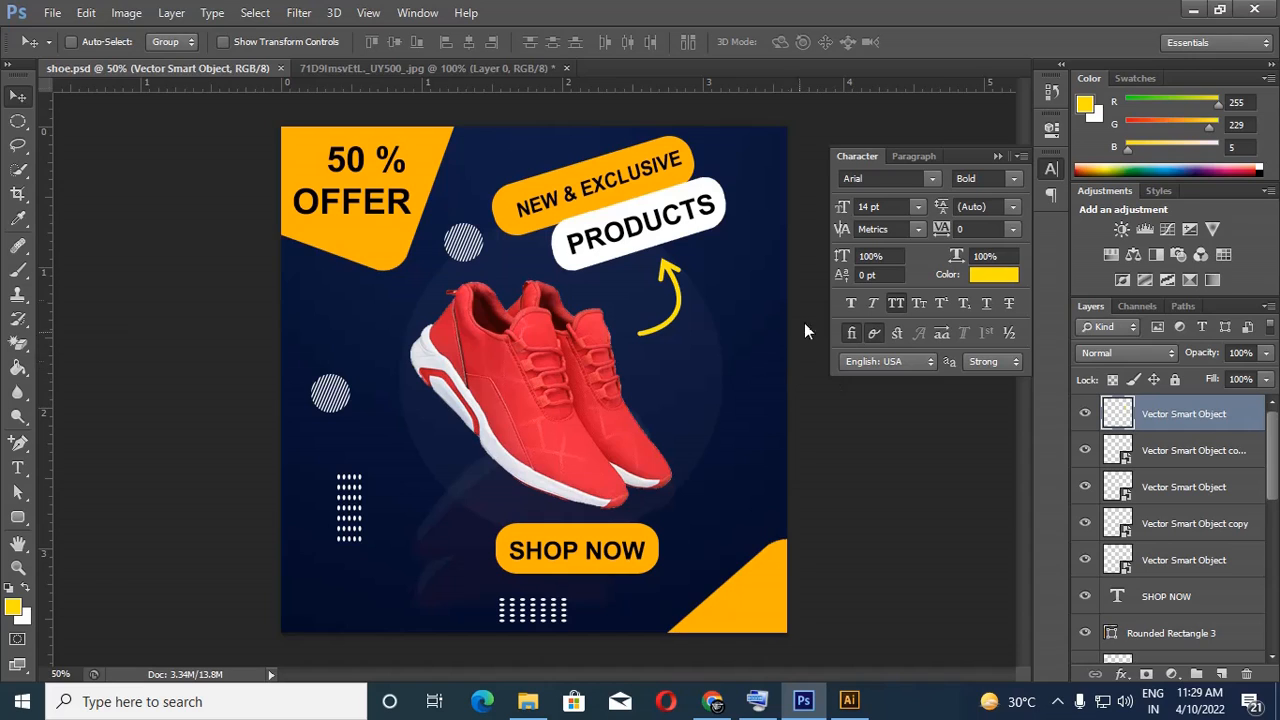
pyautogui.click(566, 68)
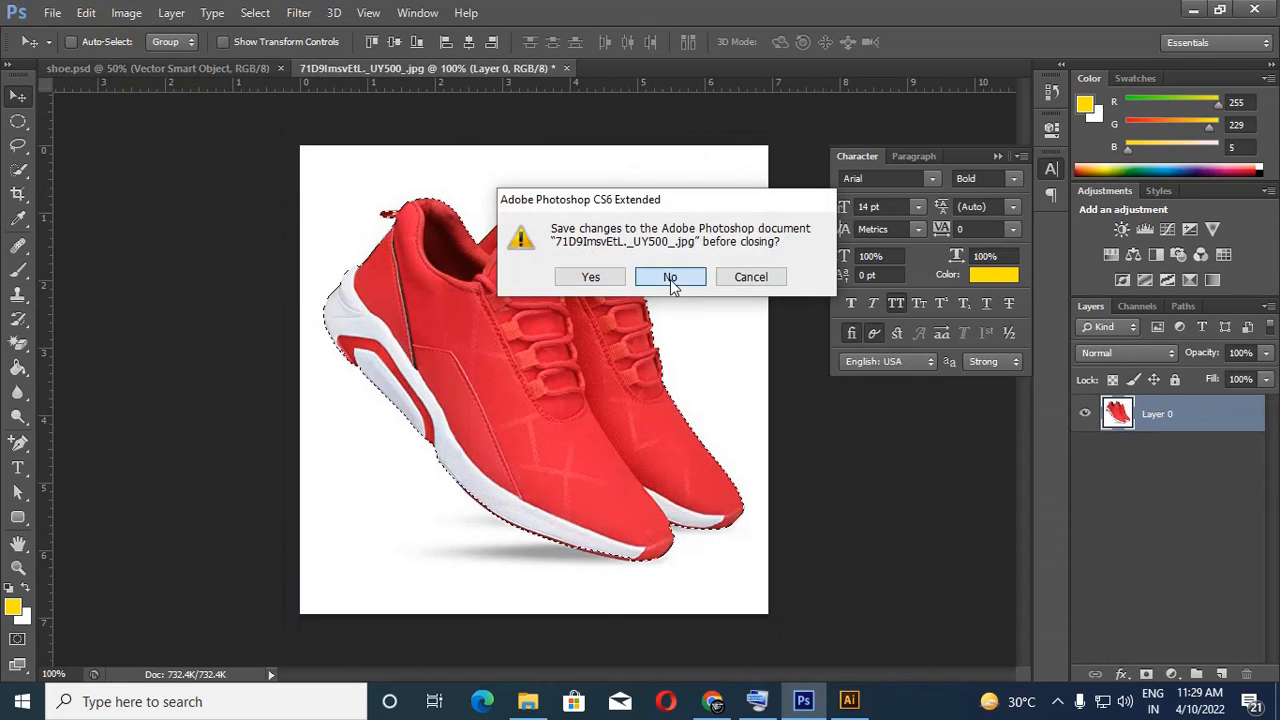
pyautogui.click(670, 279)
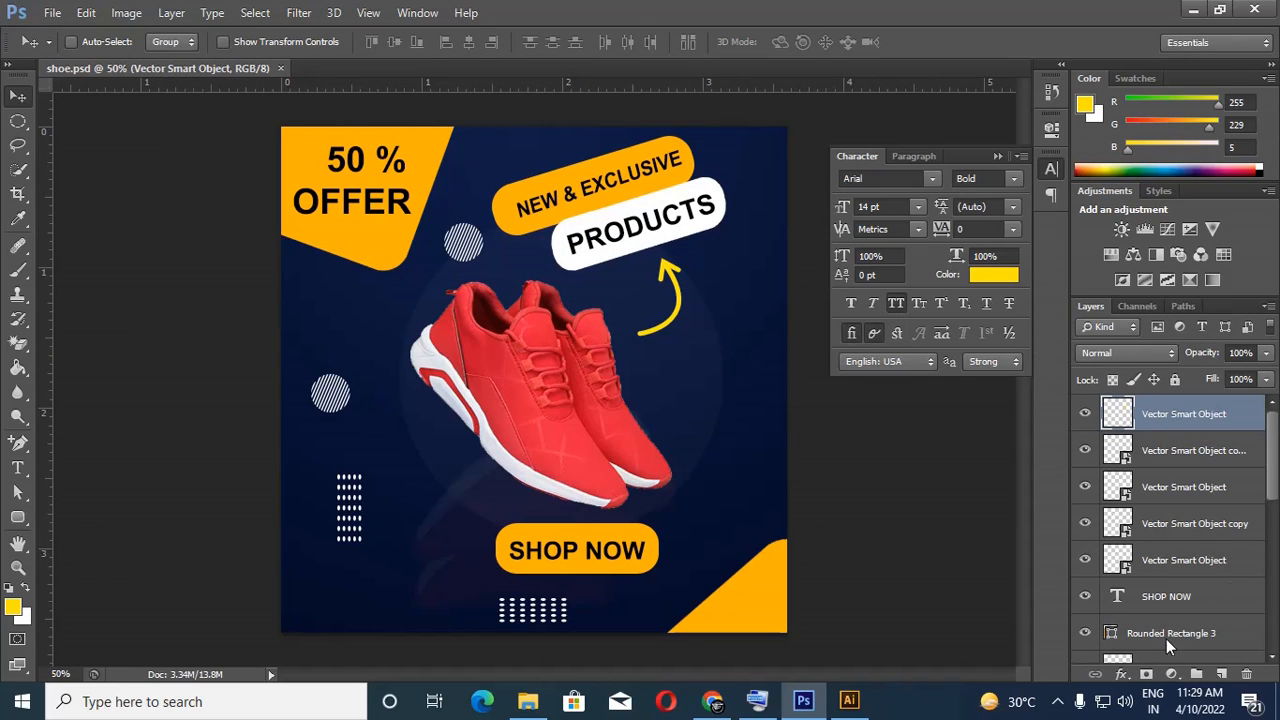
pyautogui.click(1057, 701)
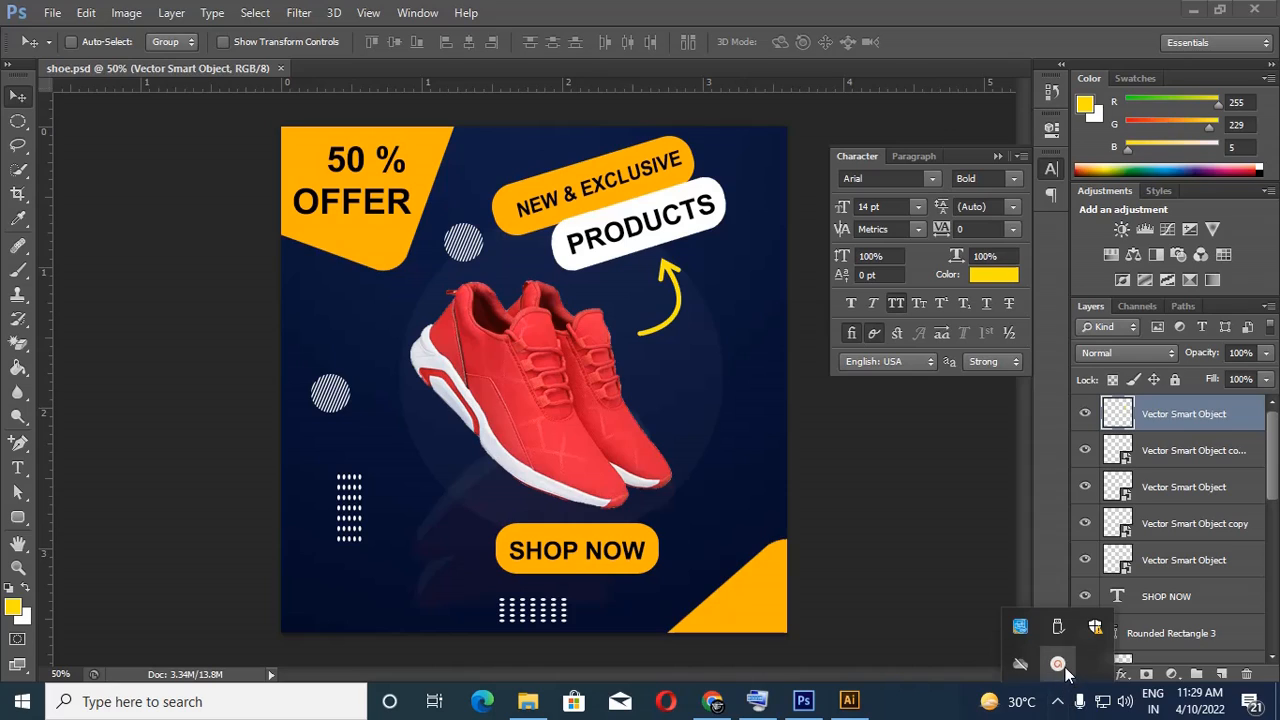
pyautogui.click(1059, 665)
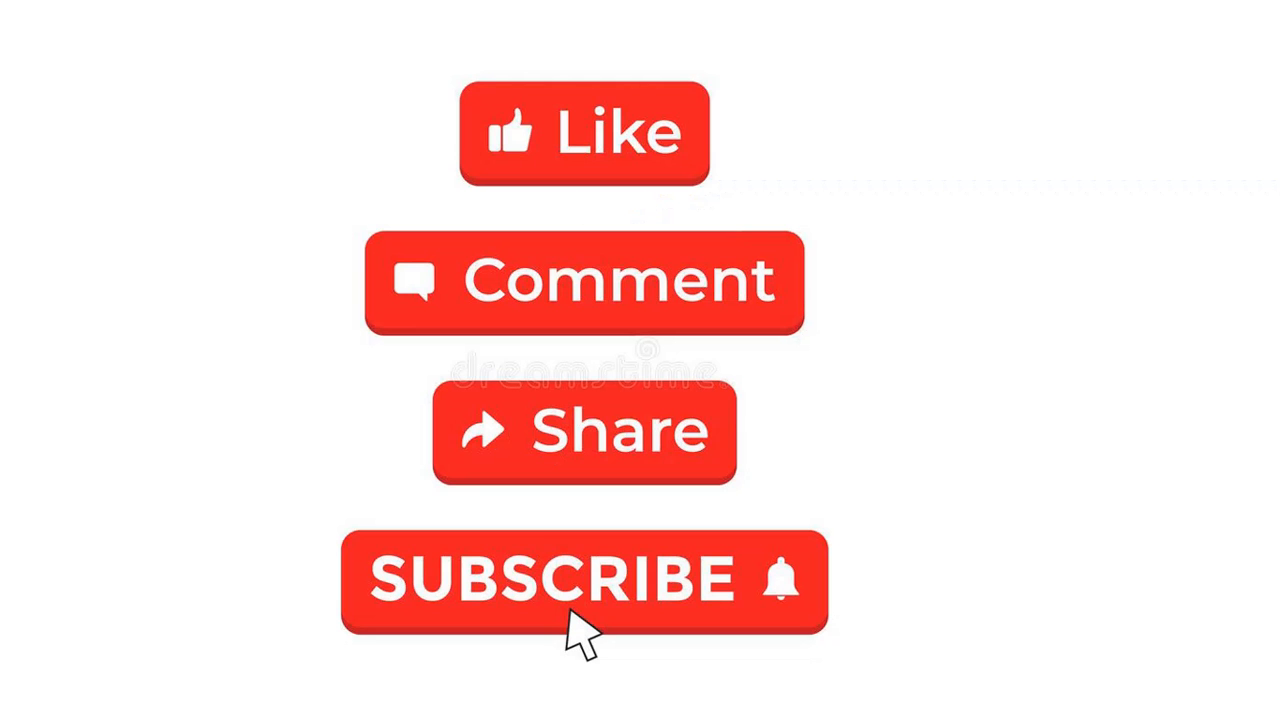